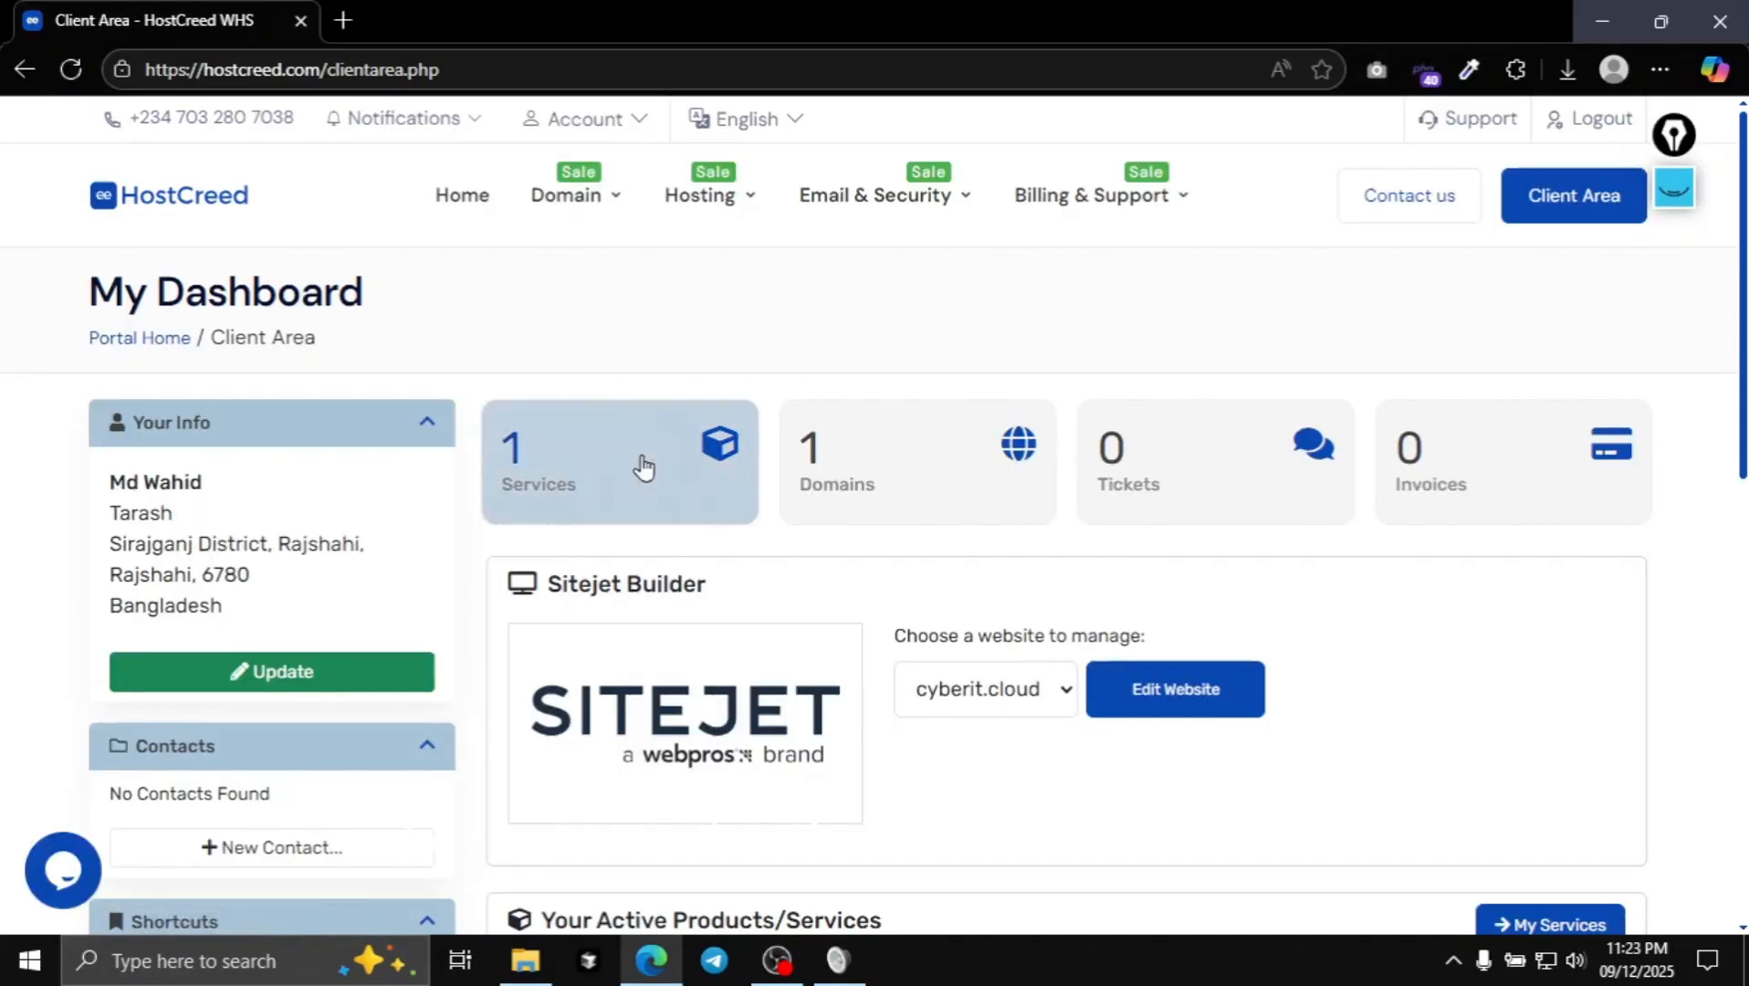
# - Open the active CloudFlex cyberit.cloud hosting service and log in to its cPanel
pyautogui.click(637, 461)
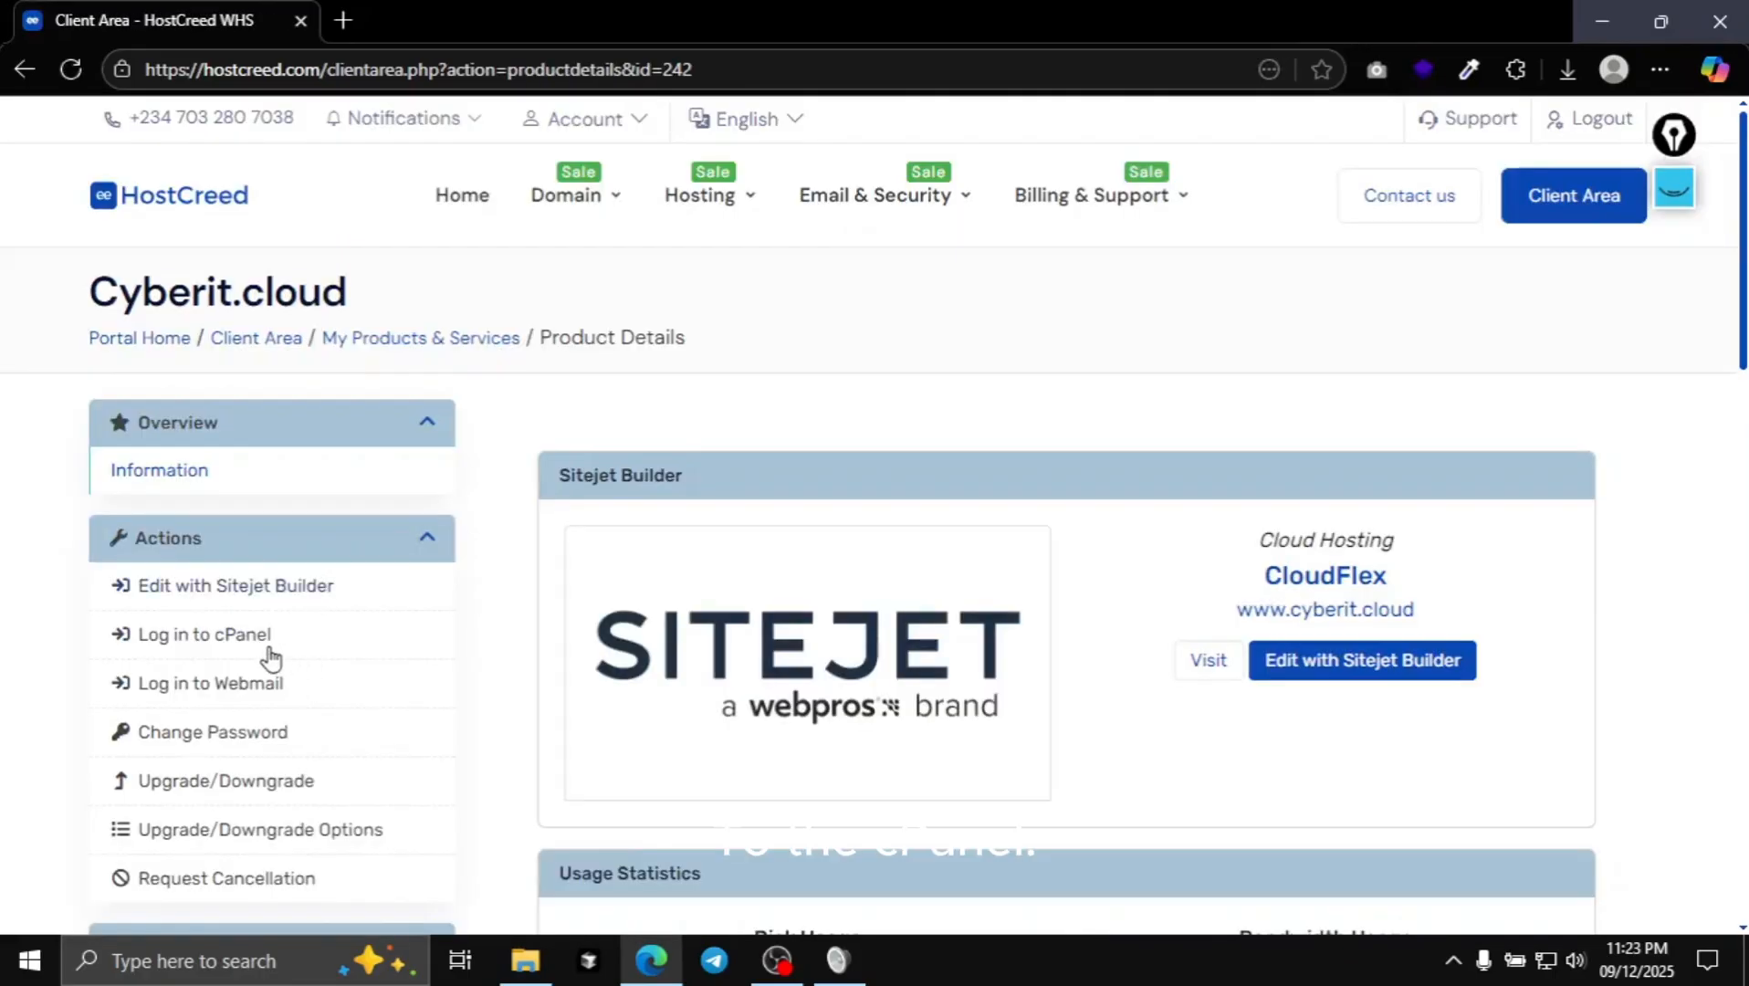
pyautogui.click(374, 632)
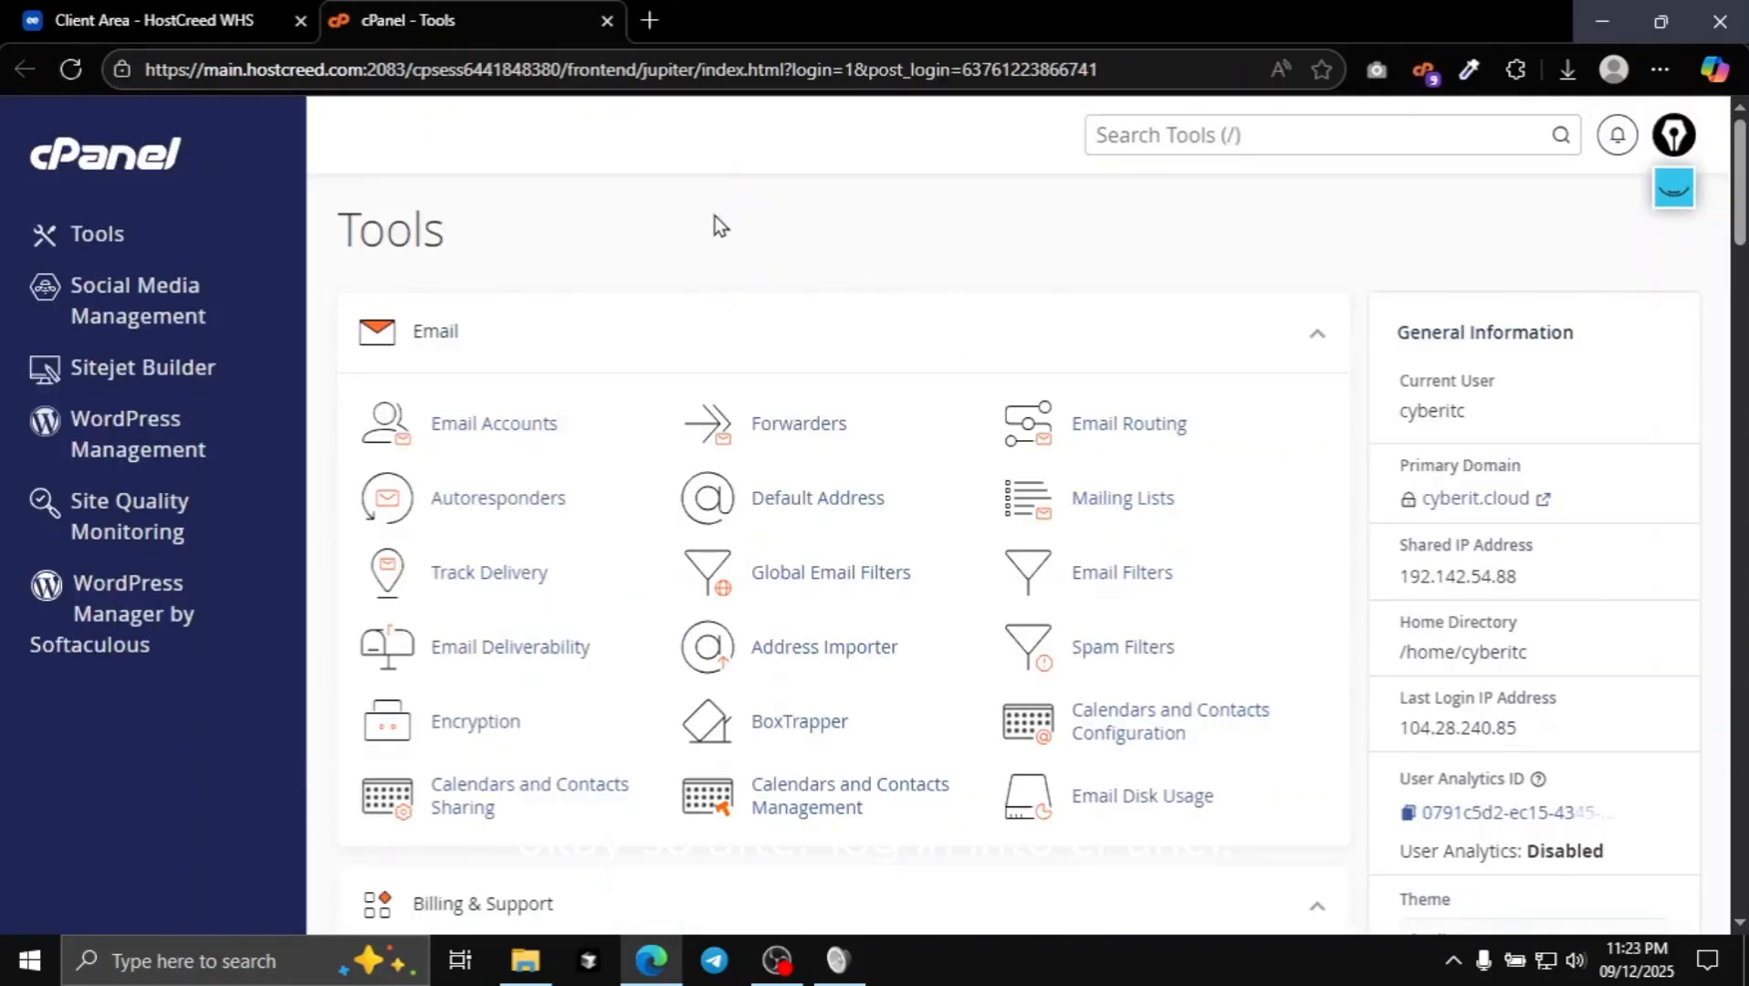
# - Point an annotation arrow at the Domains section, clear it, and open the Domains tool
pyautogui.scroll(-15, 721, 274)
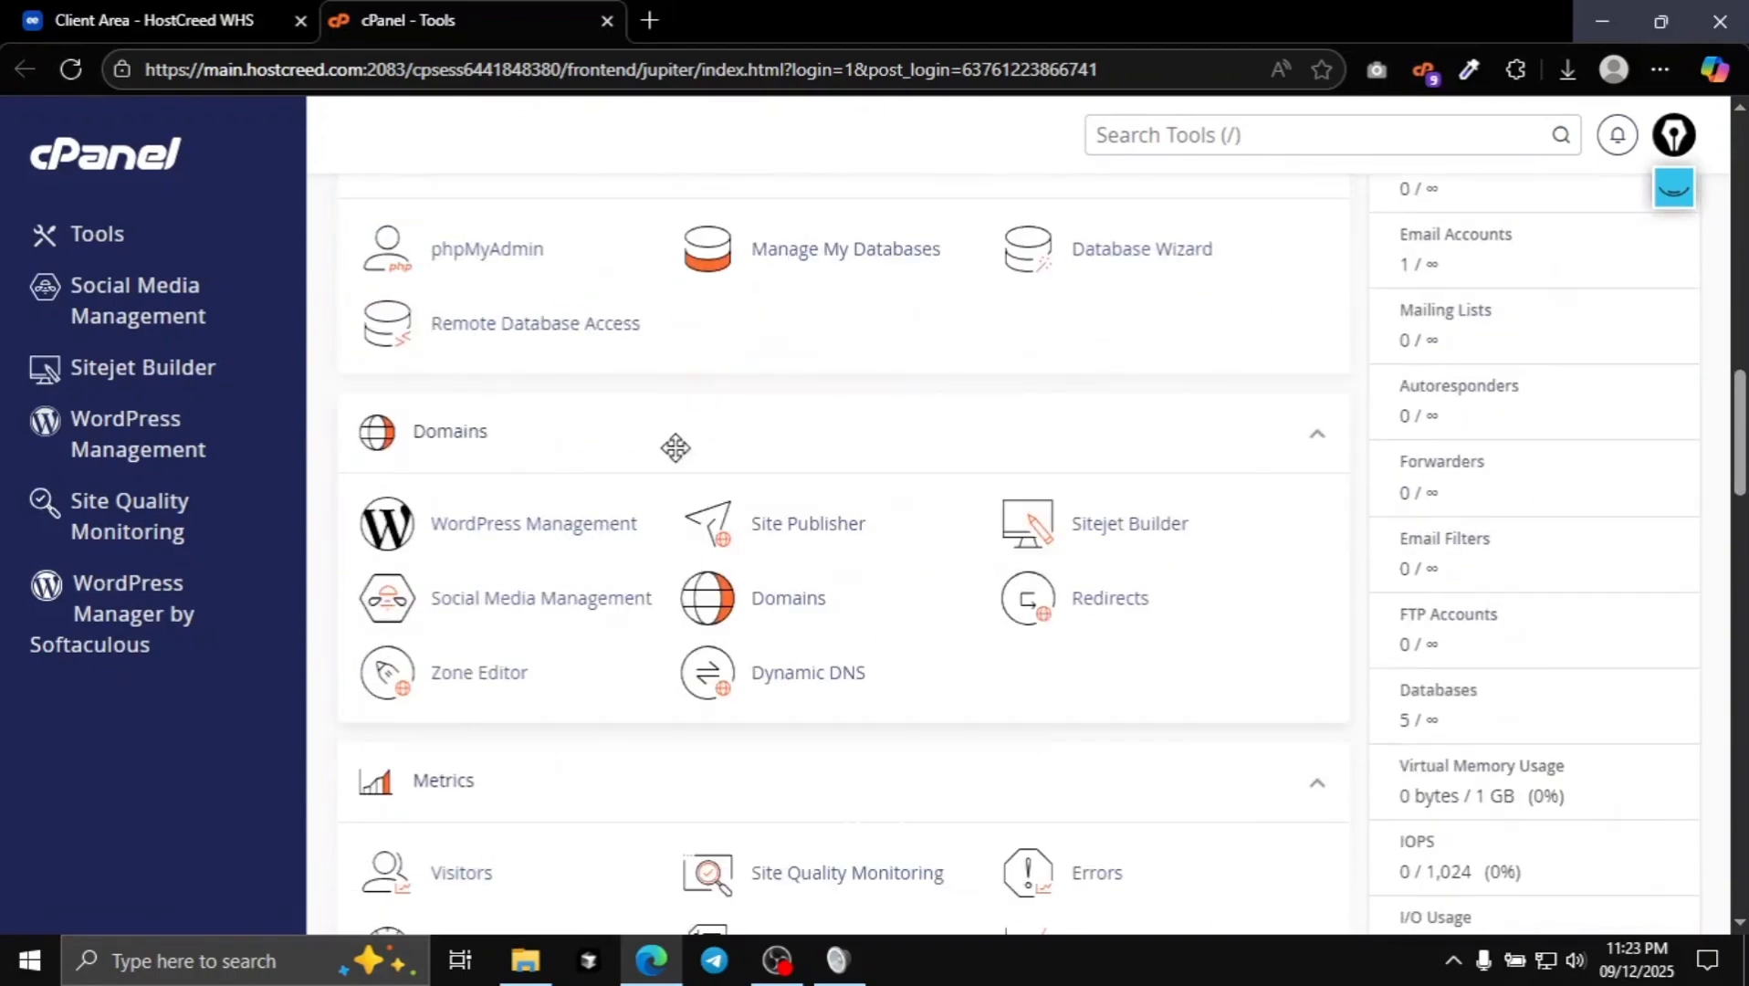
pyautogui.click(1674, 187)
pyautogui.click(1675, 341)
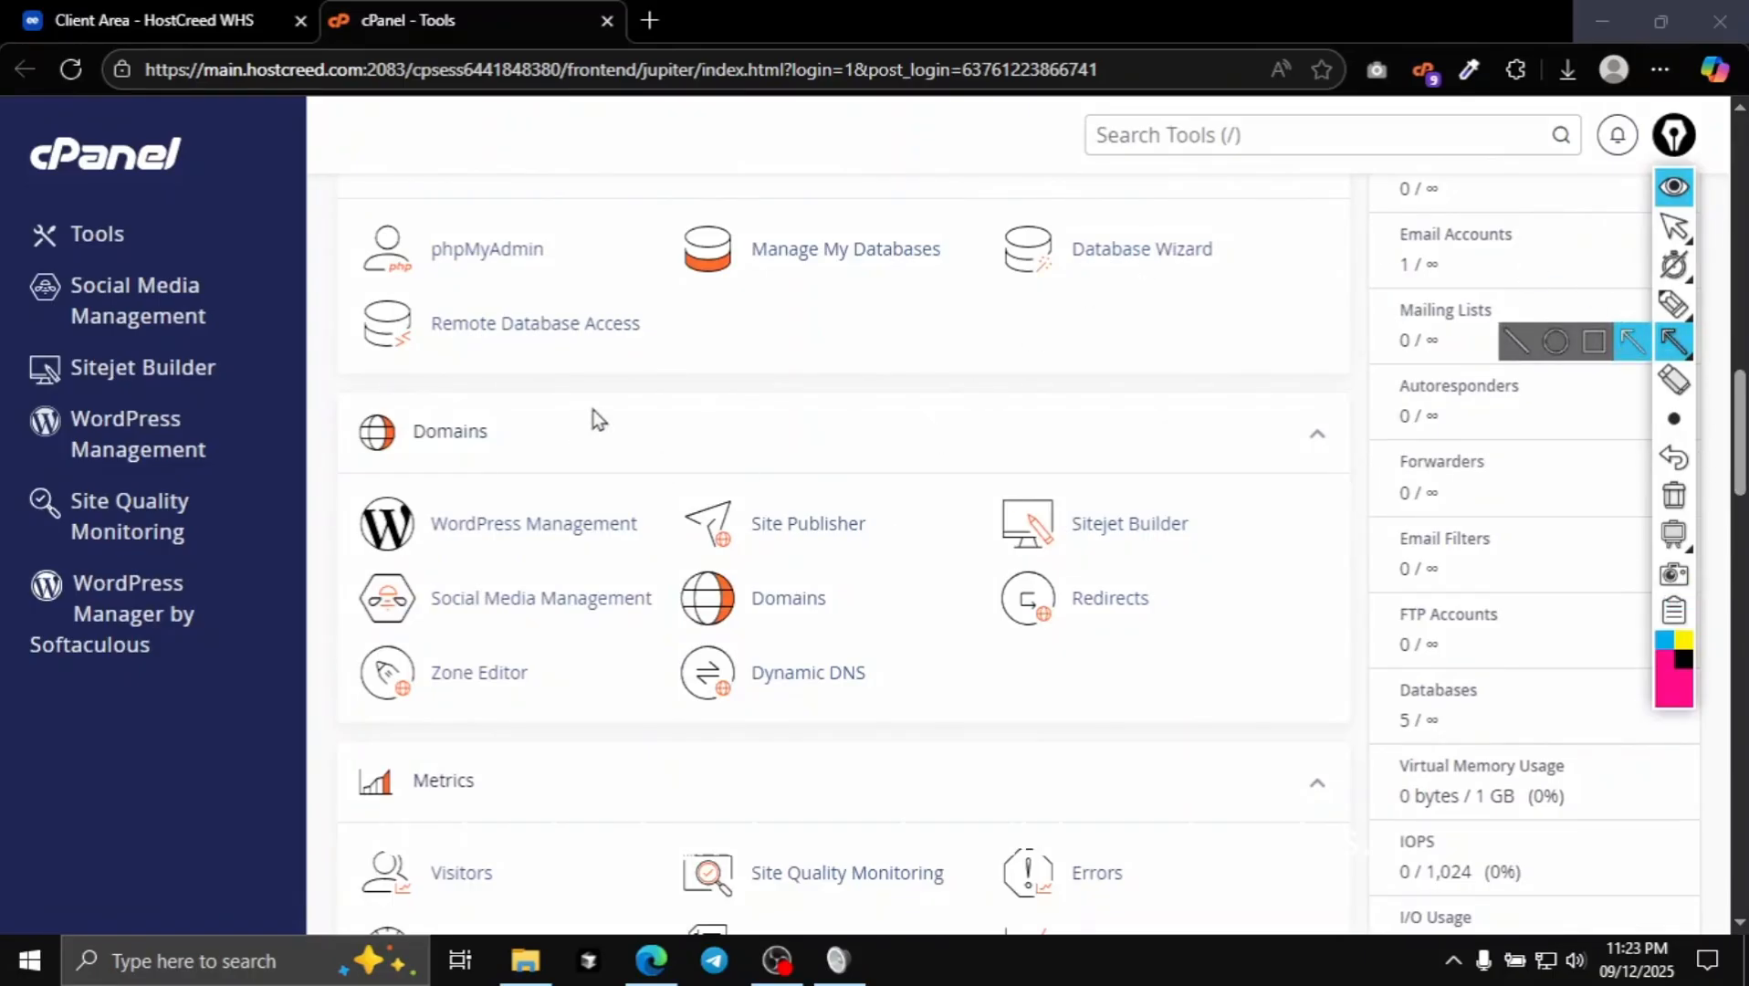
pyautogui.moveTo(594, 409); pyautogui.dragTo(503, 432)
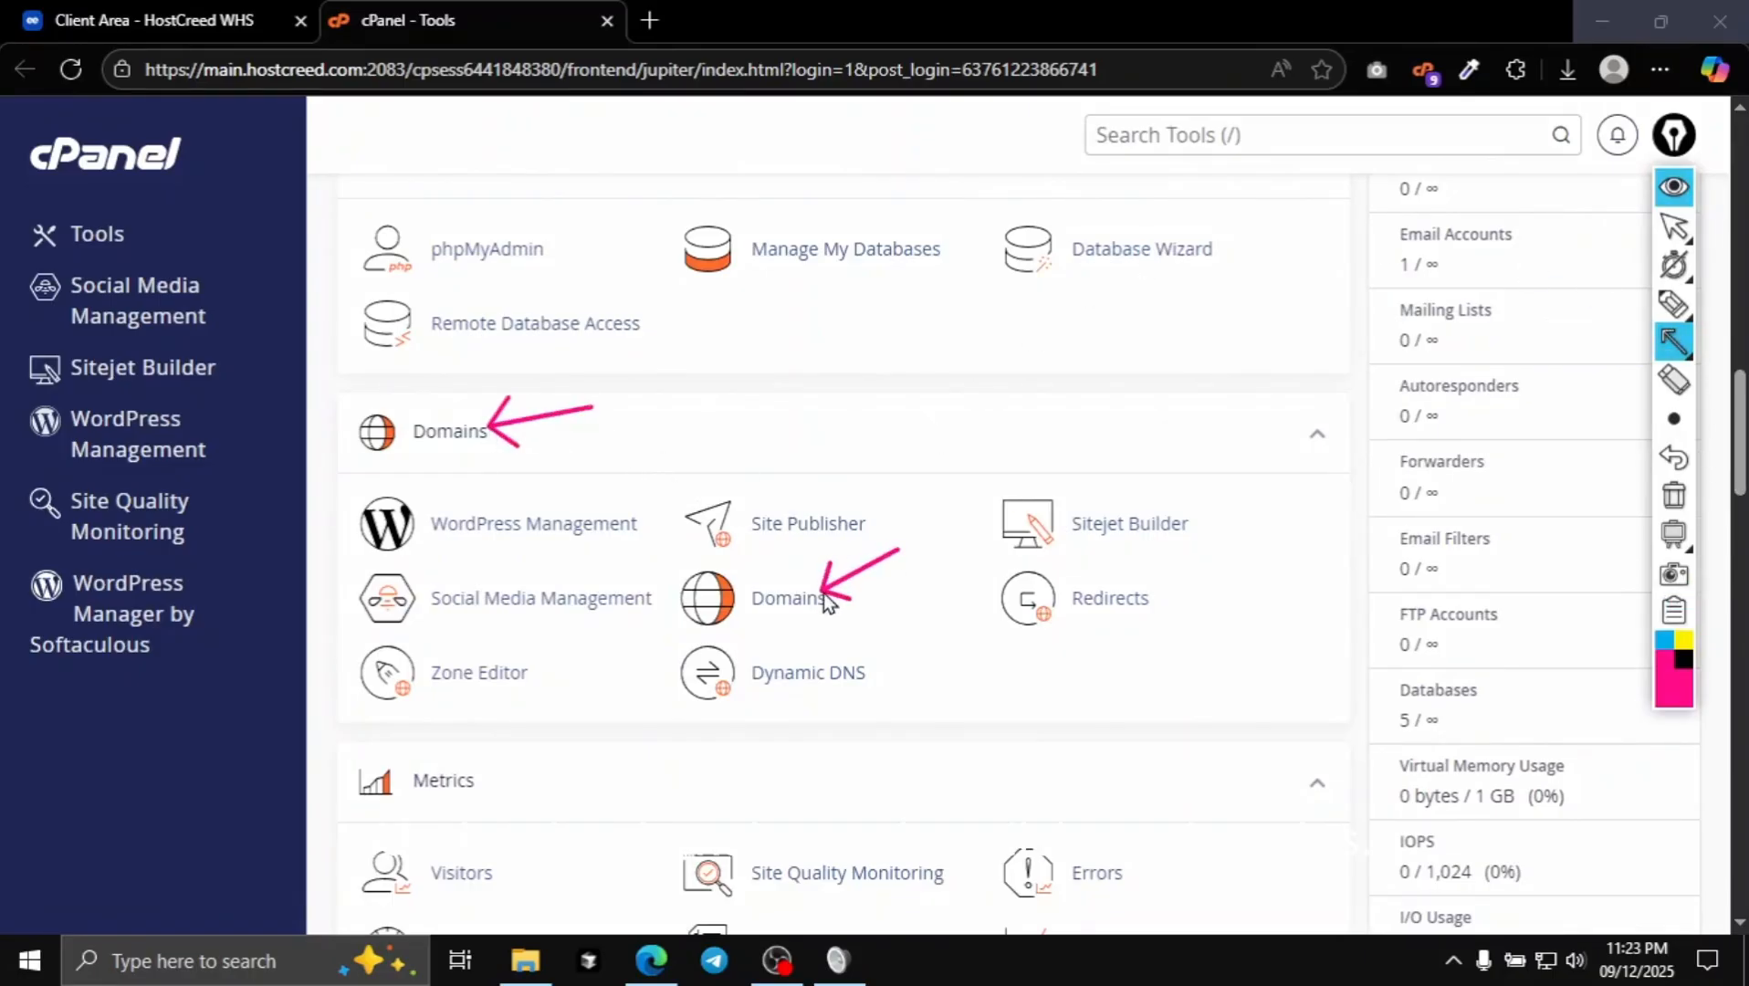
pyautogui.click(1674, 496)
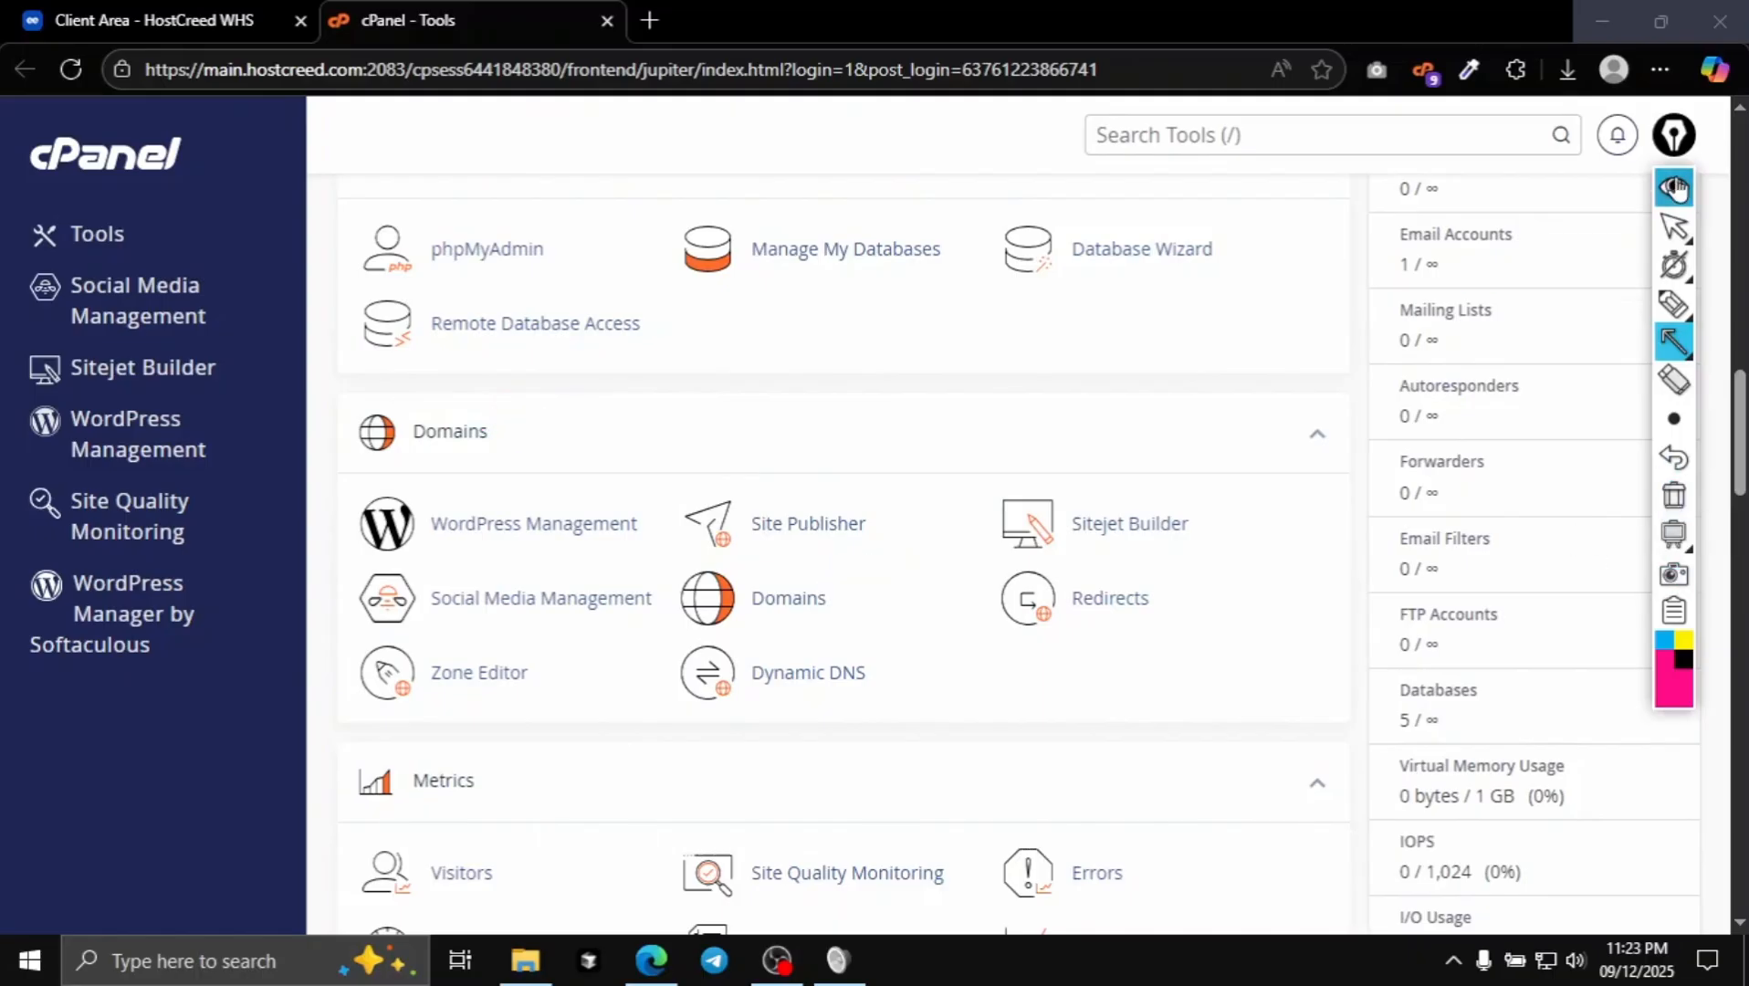
pyautogui.click(1675, 187)
pyautogui.click(761, 597)
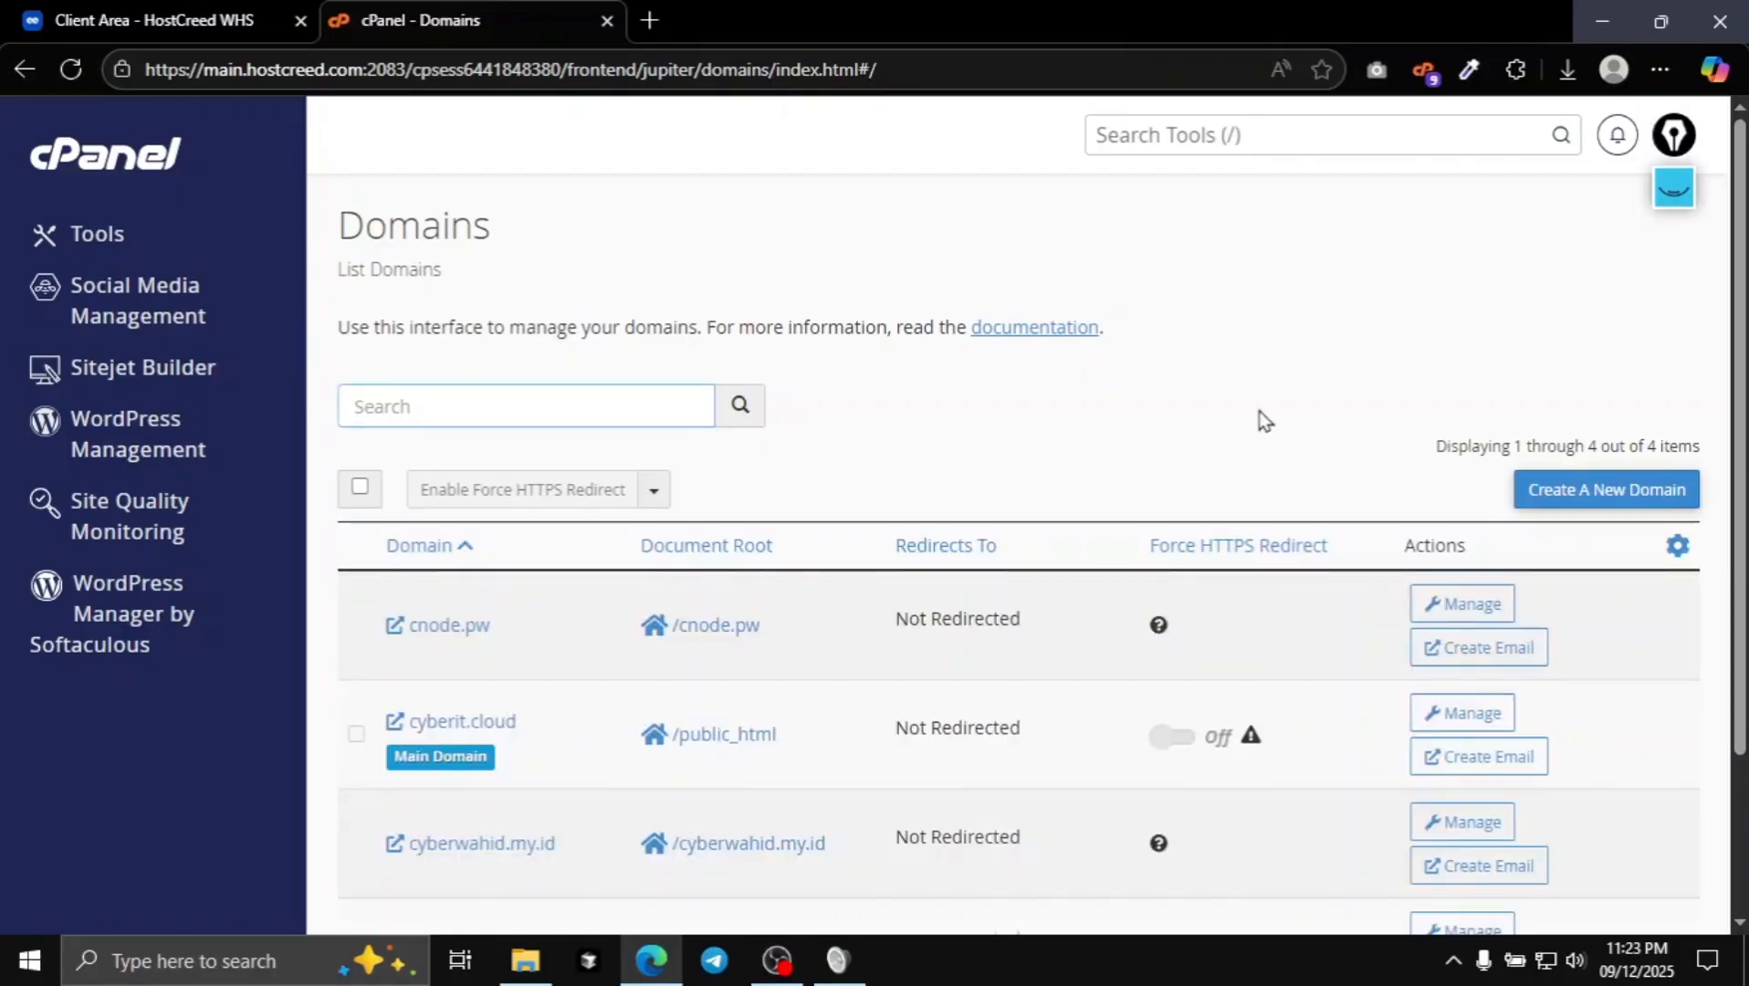
# - Mark Create A New Domain with an annotation arrow and begin creating a new domain
pyautogui.scroll(2, 1588, 255)
pyautogui.scroll(-2, 913, 502)
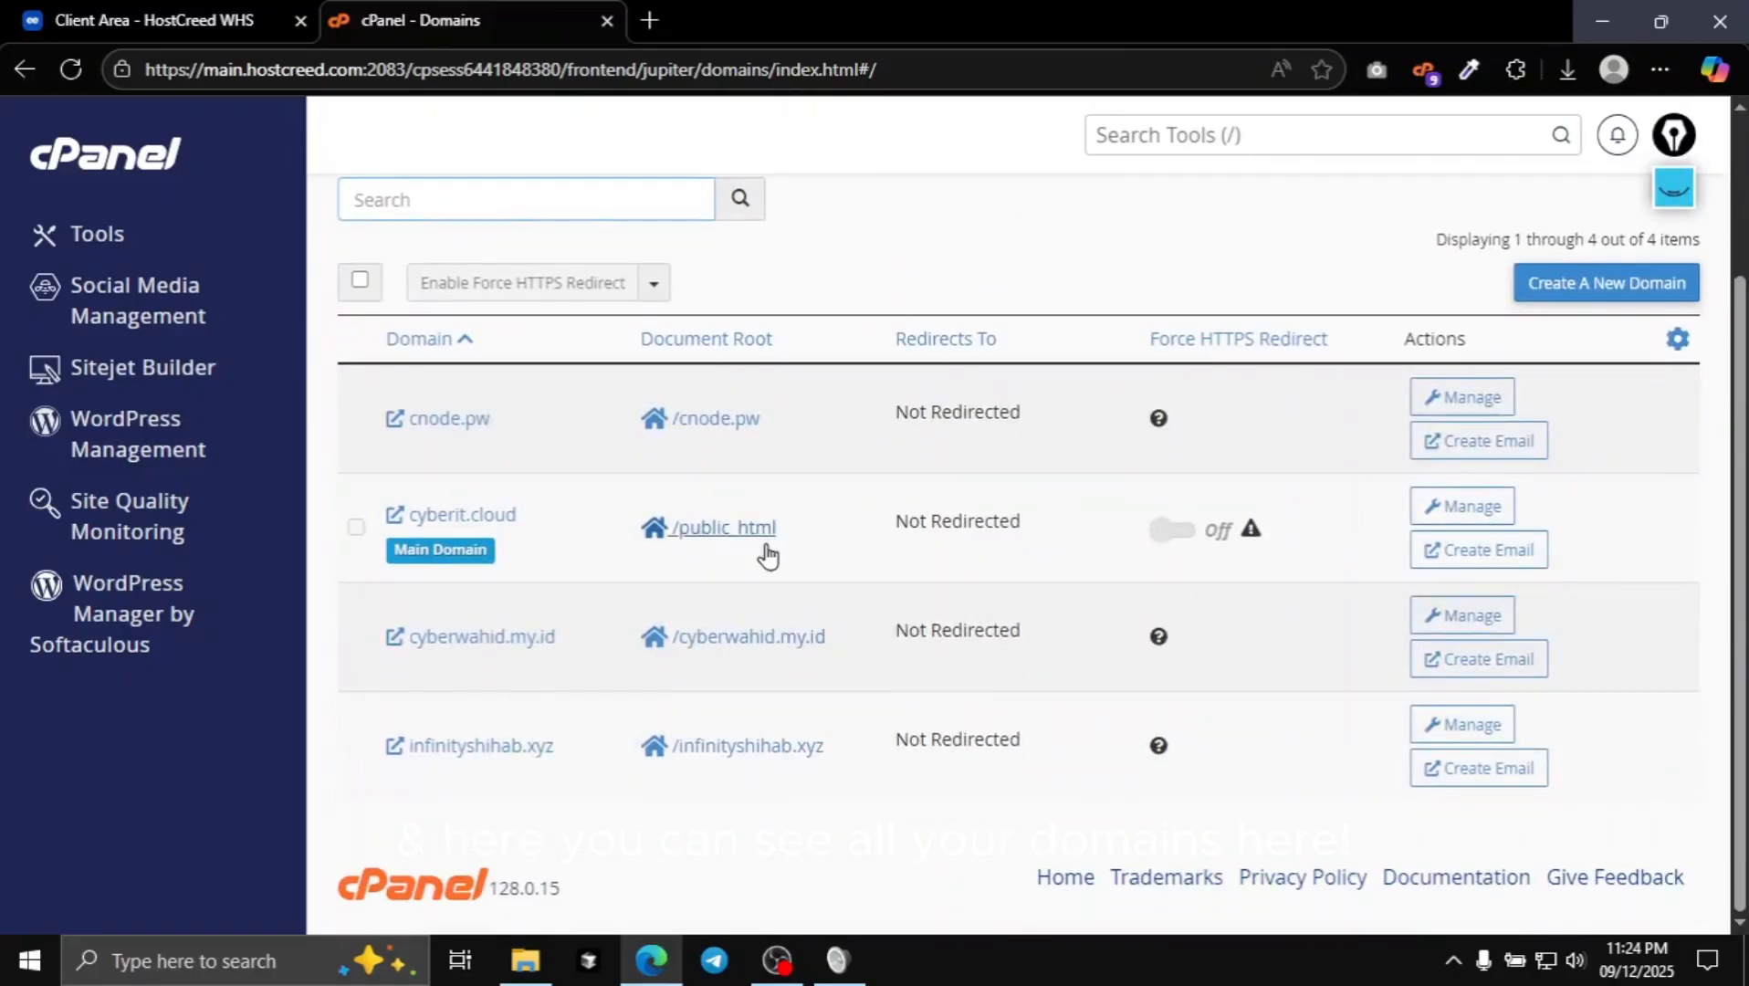
pyautogui.scroll(2, 1004, 440)
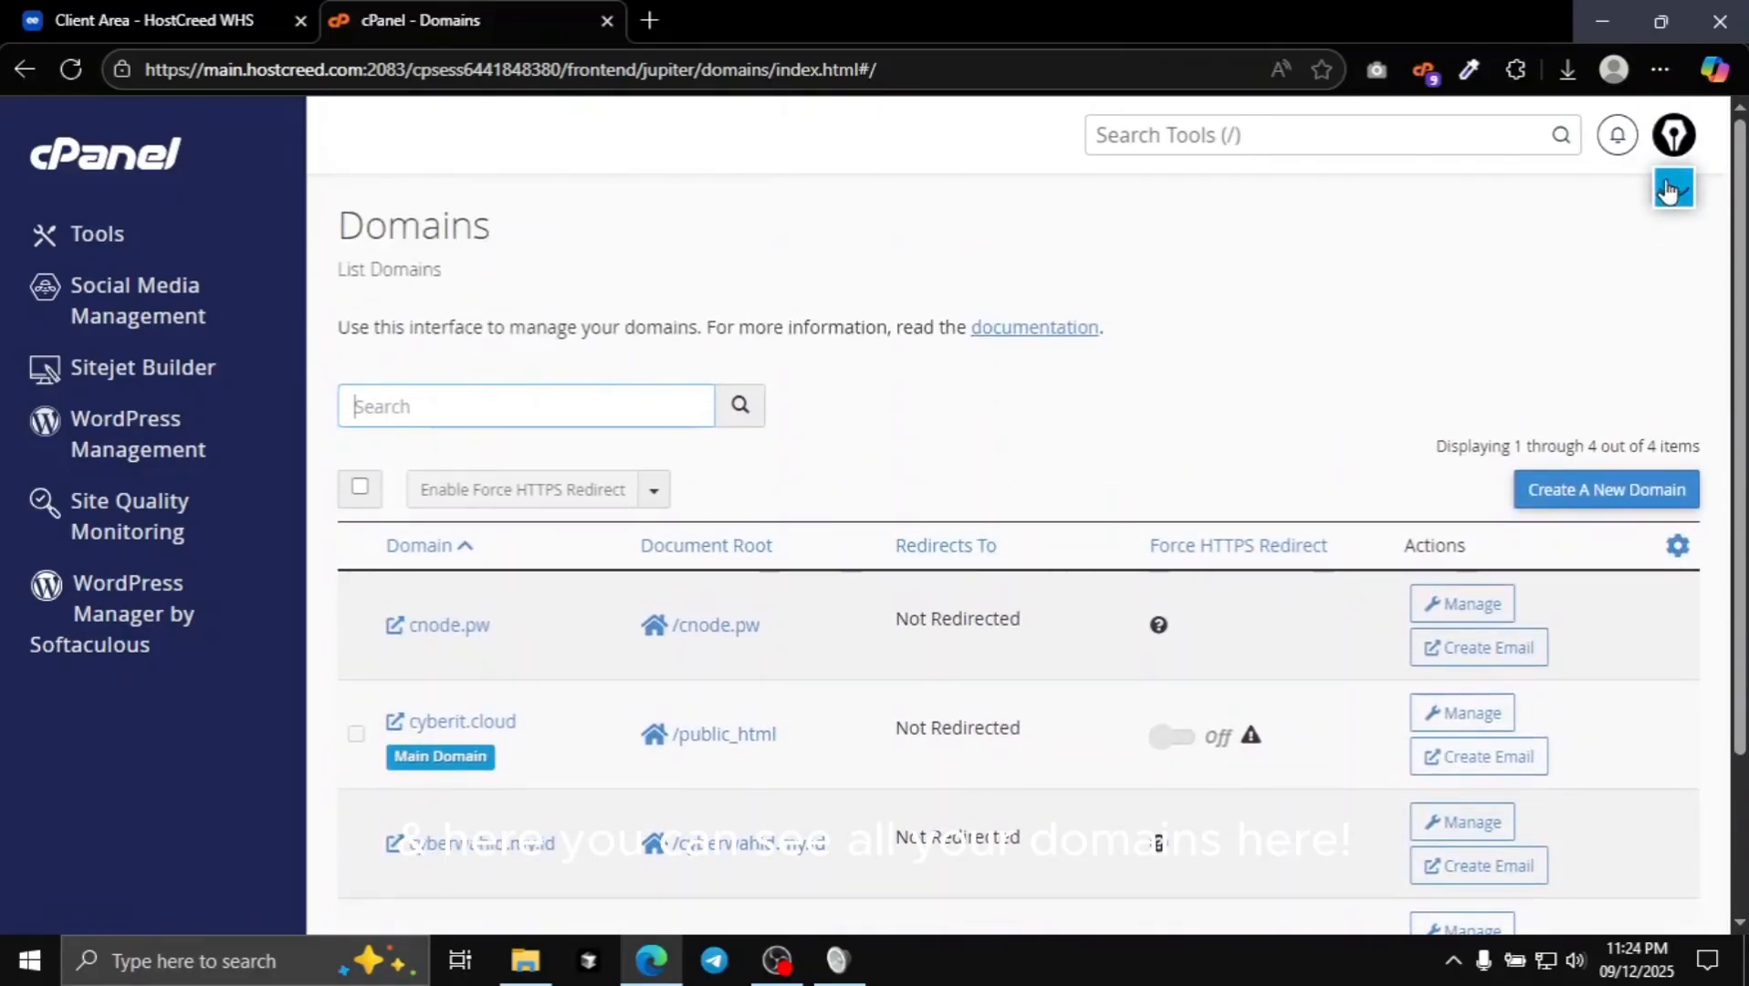
pyautogui.click(1667, 190)
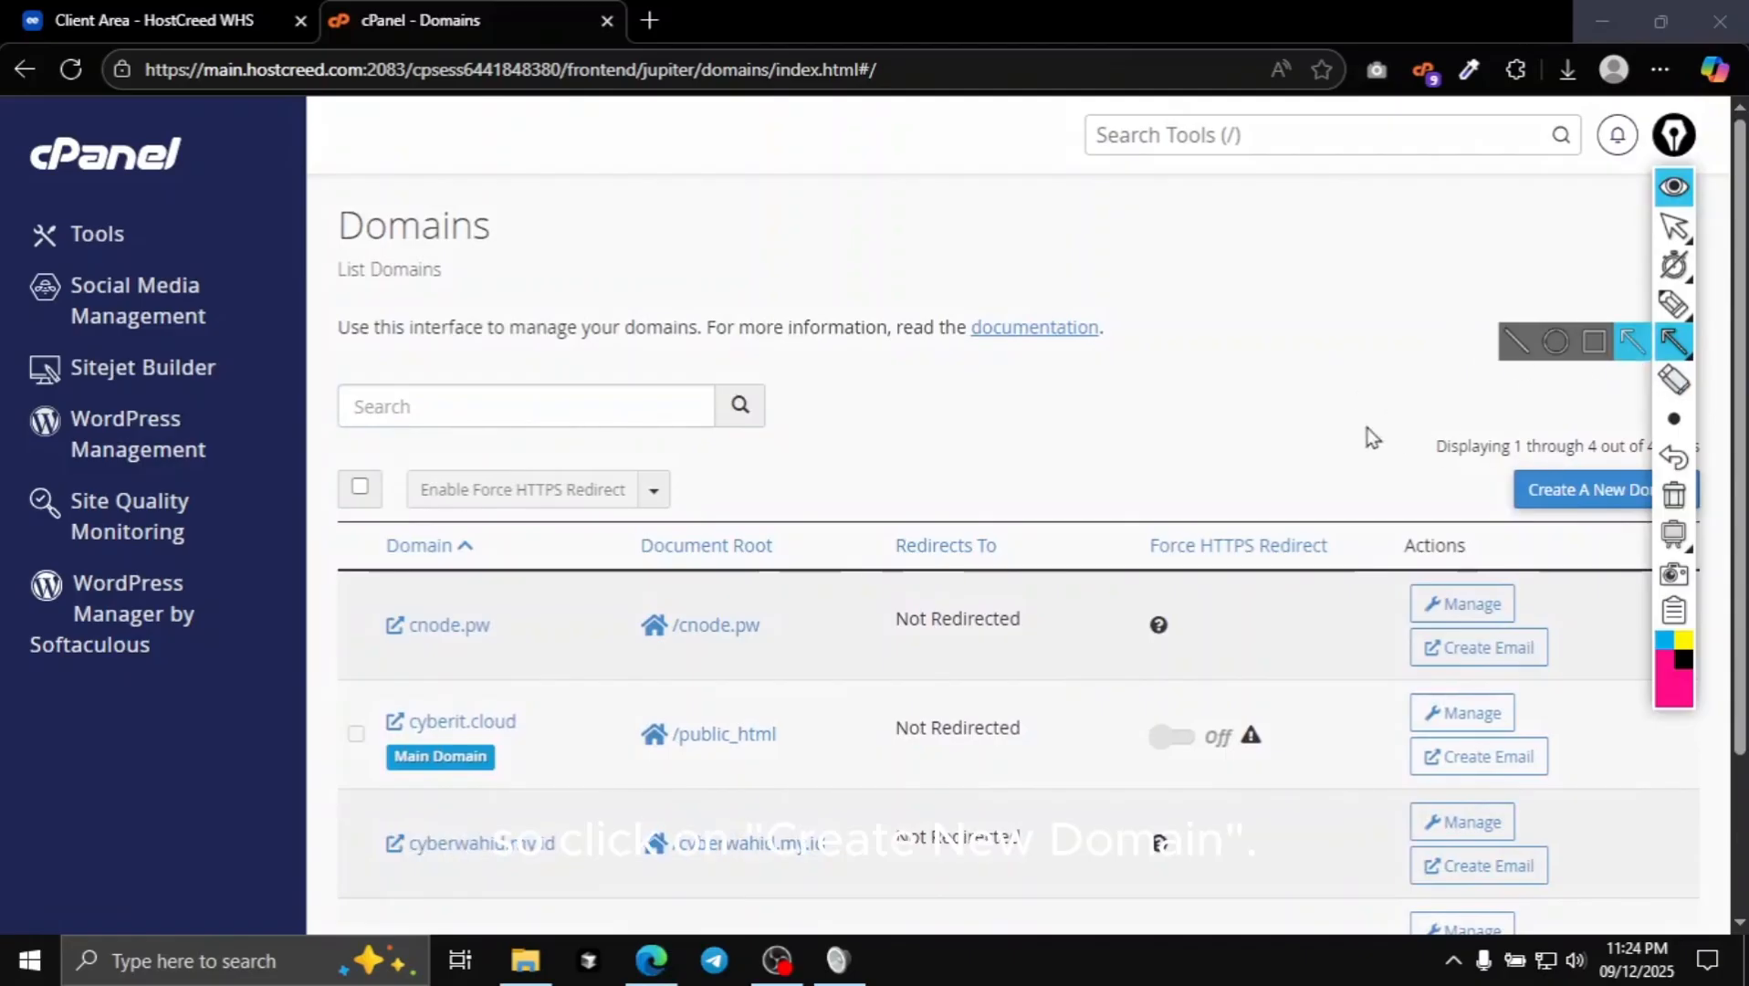
pyautogui.moveTo(1366, 428); pyautogui.dragTo(1520, 479)
pyautogui.click(1674, 187)
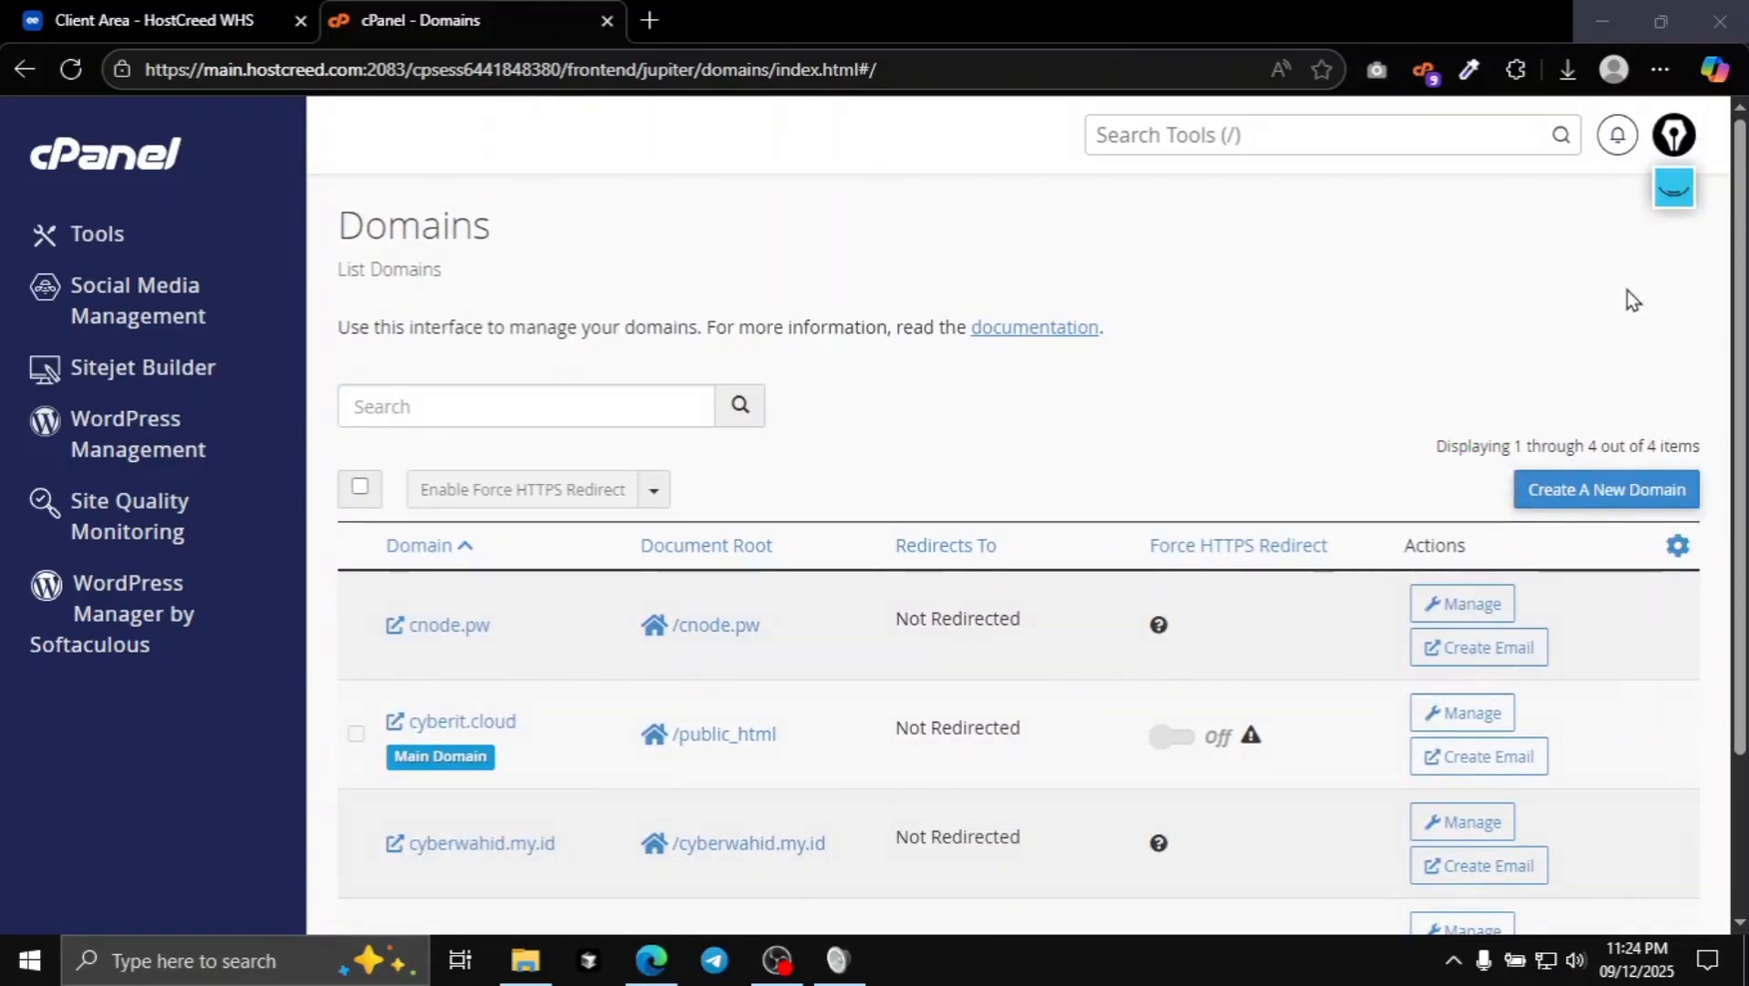
pyautogui.click(1561, 492)
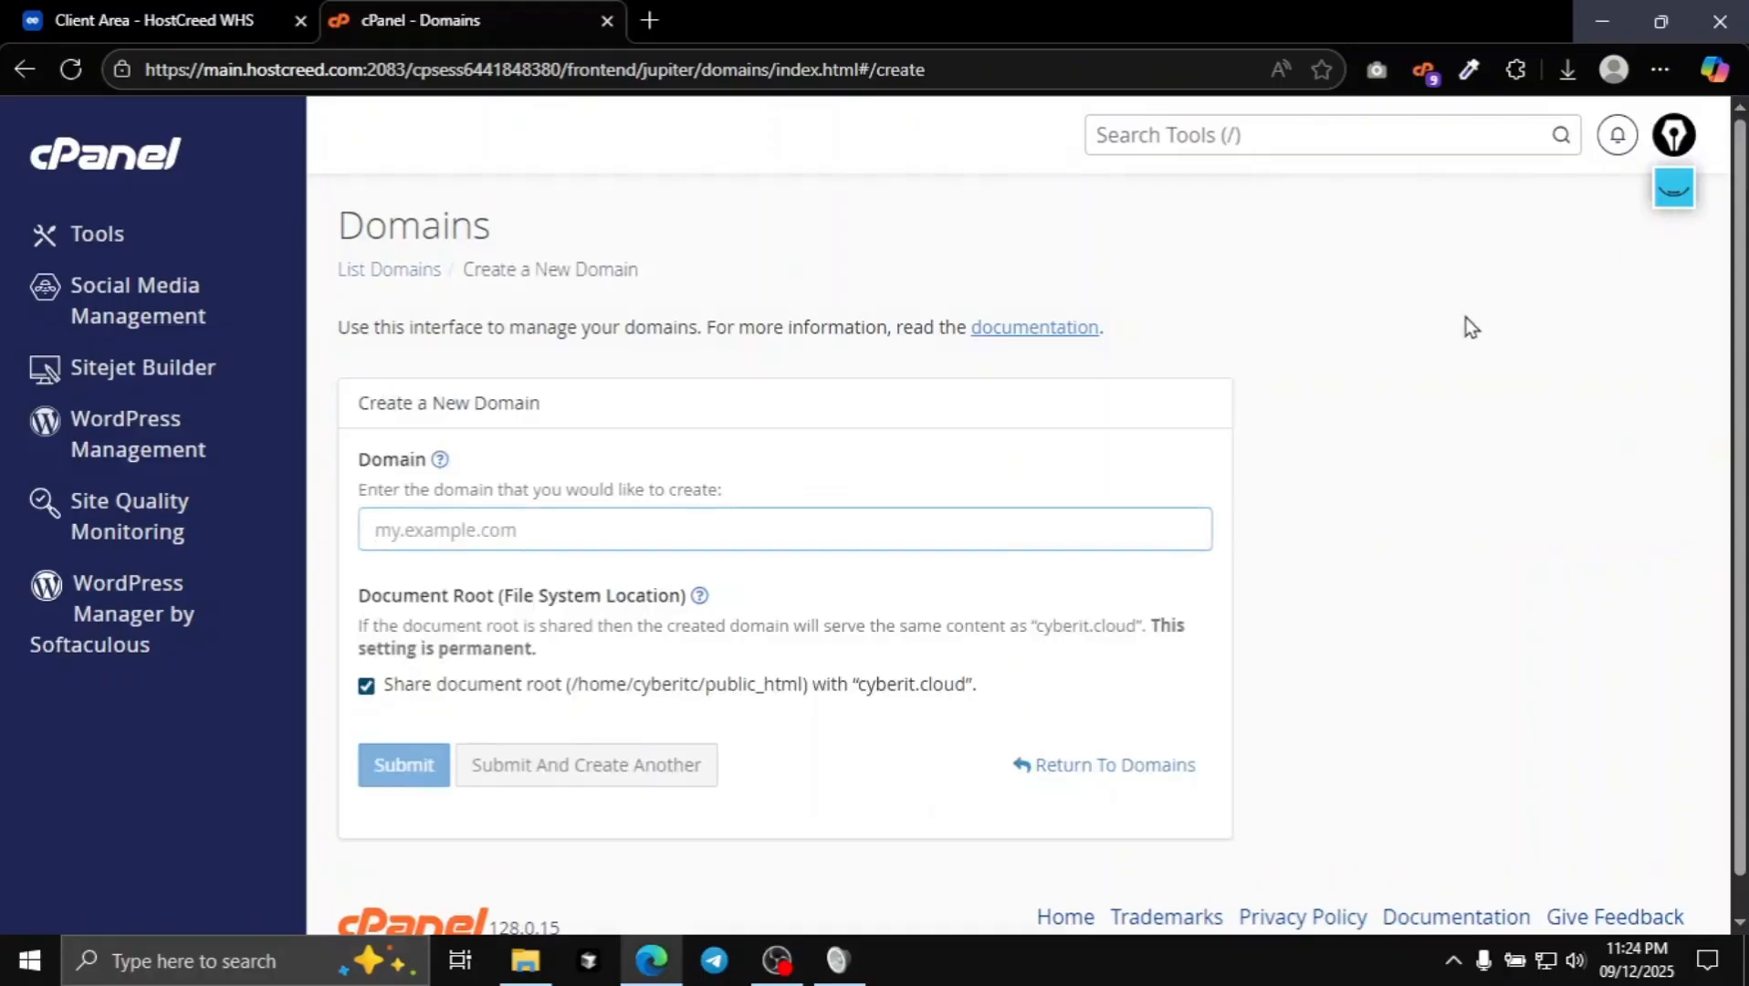
# - Highlight the new domain name field with a rectangle annotation, then clear it
pyautogui.click(1673, 187)
pyautogui.click(1675, 497)
pyautogui.click(1673, 341)
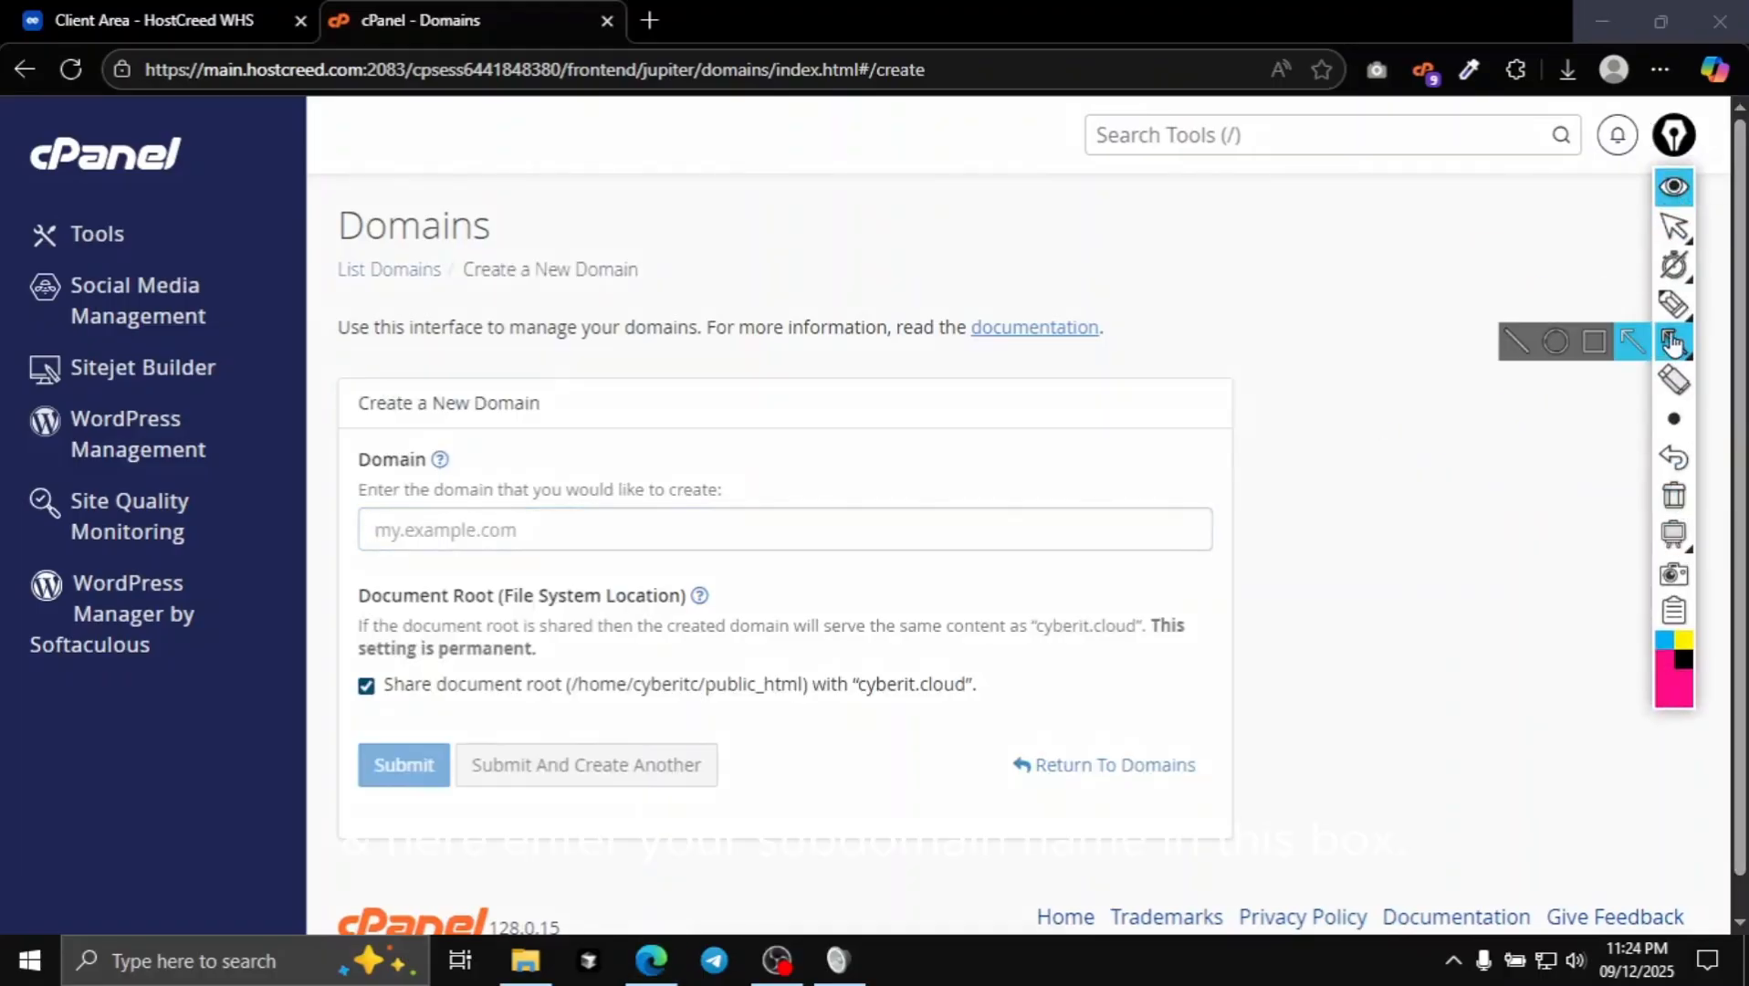
pyautogui.click(1594, 342)
pyautogui.moveTo(346, 499); pyautogui.dragTo(1218, 564)
pyautogui.click(1674, 498)
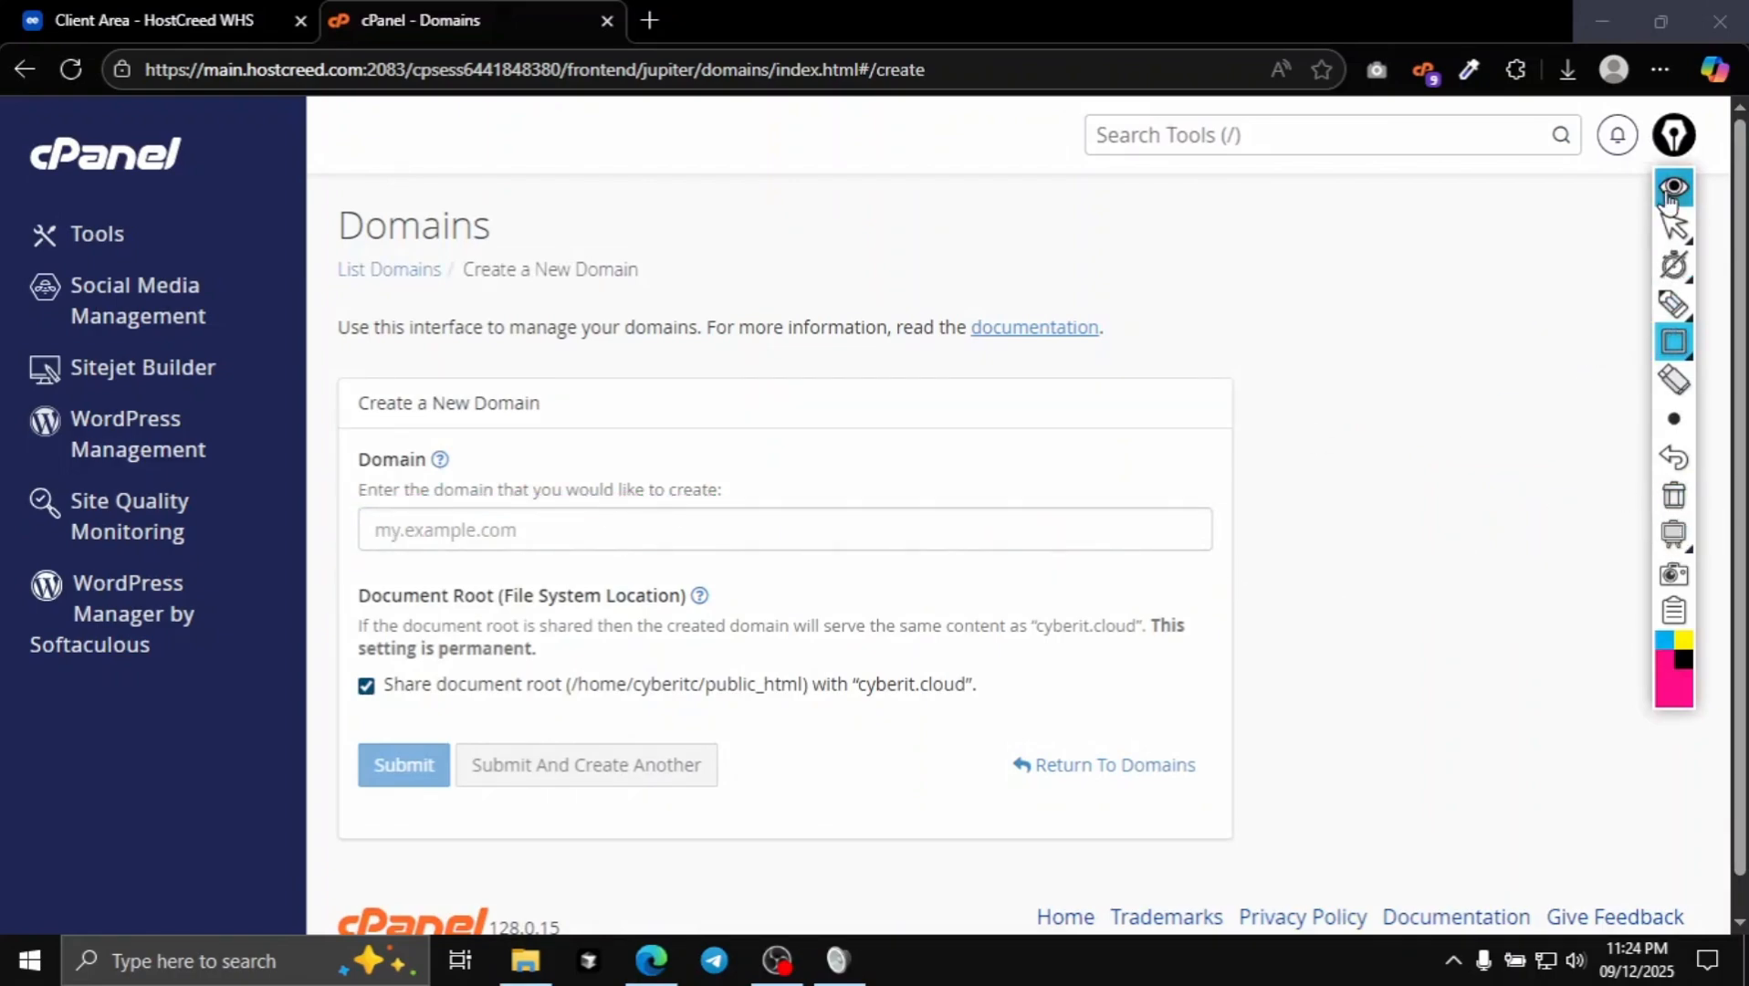
# - Enter app.cyberit.cloud as the domain by pasting cyberit.cloud and prefixing it with app
pyautogui.click(459, 518)
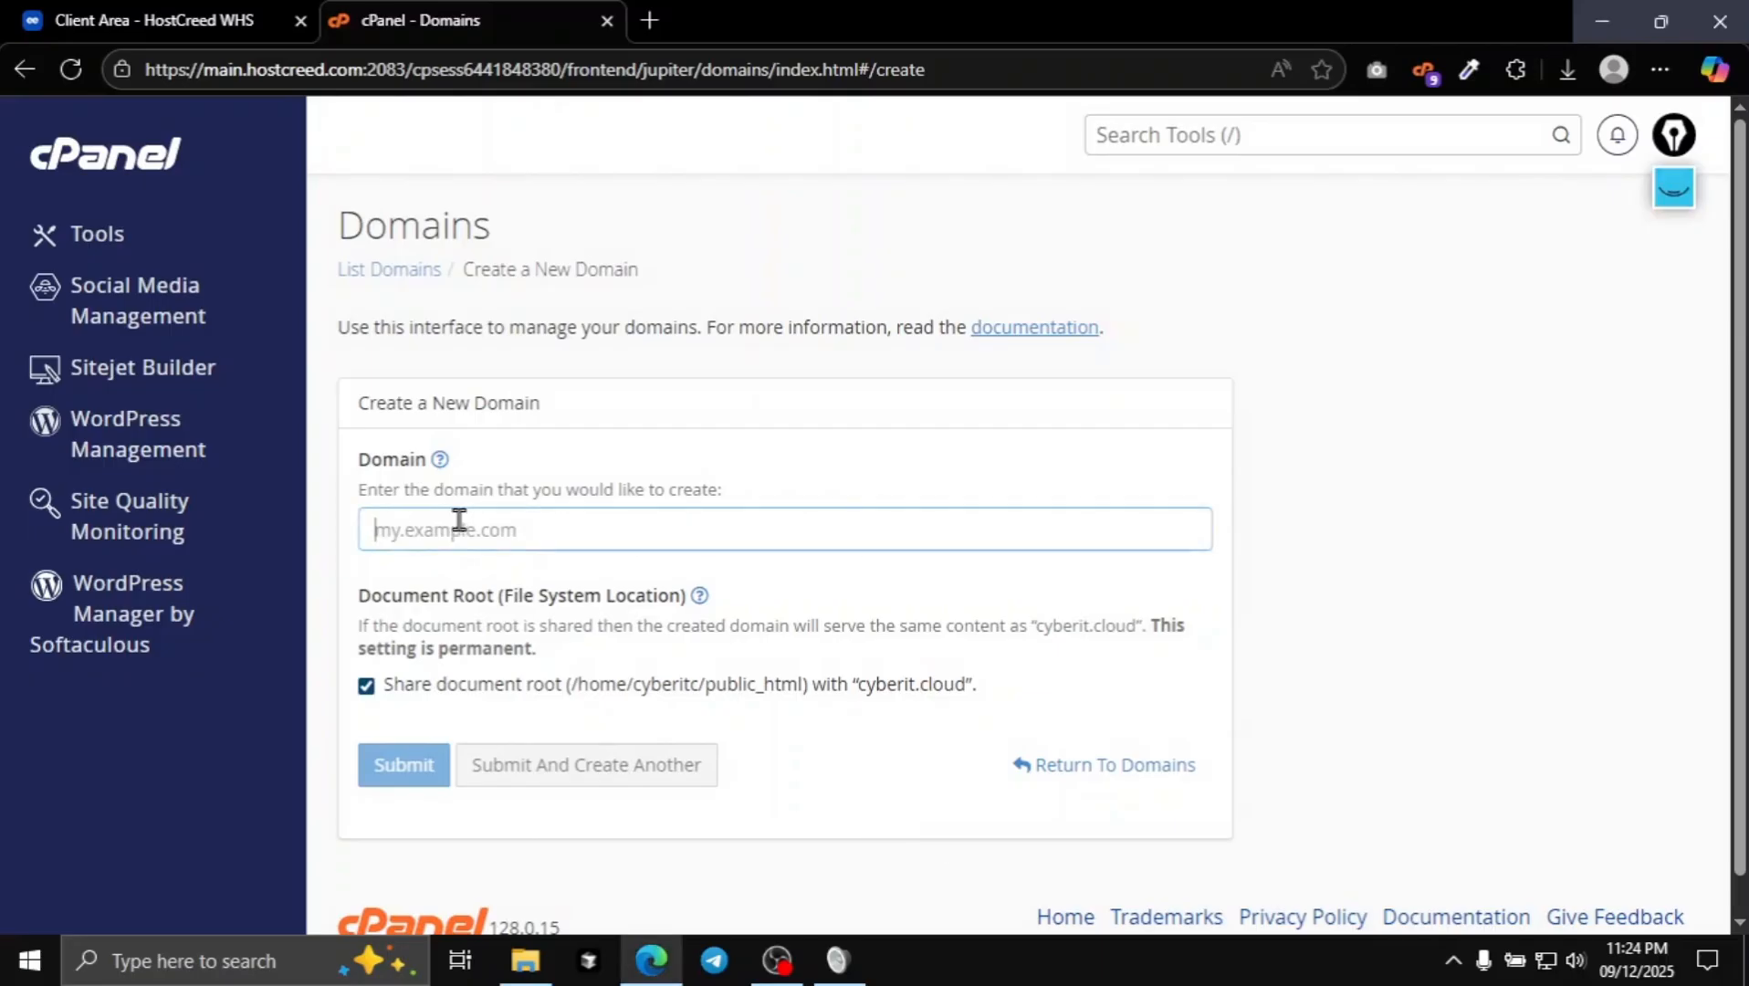
pyautogui.moveTo(860, 686); pyautogui.dragTo(962, 684)
pyautogui.hotkey('ctrl', 'c')
pyautogui.rightClick(962, 685)
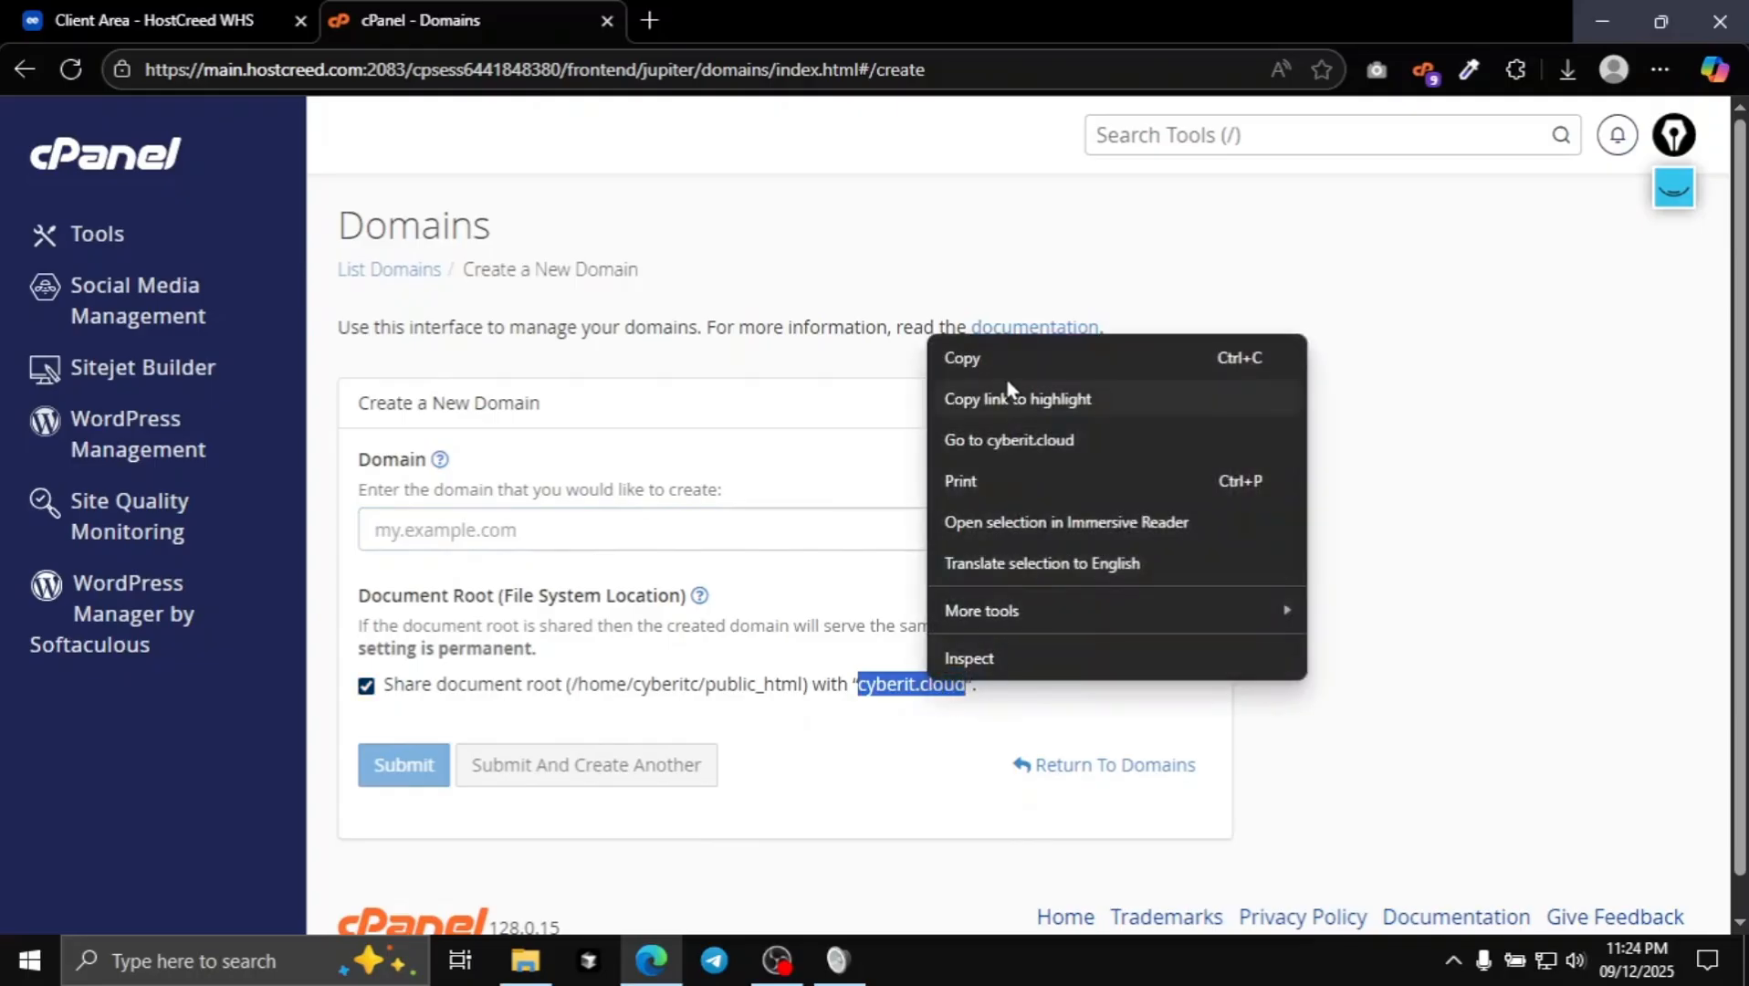
pyautogui.click(1000, 402)
pyautogui.rightClick(935, 684)
pyautogui.click(1019, 365)
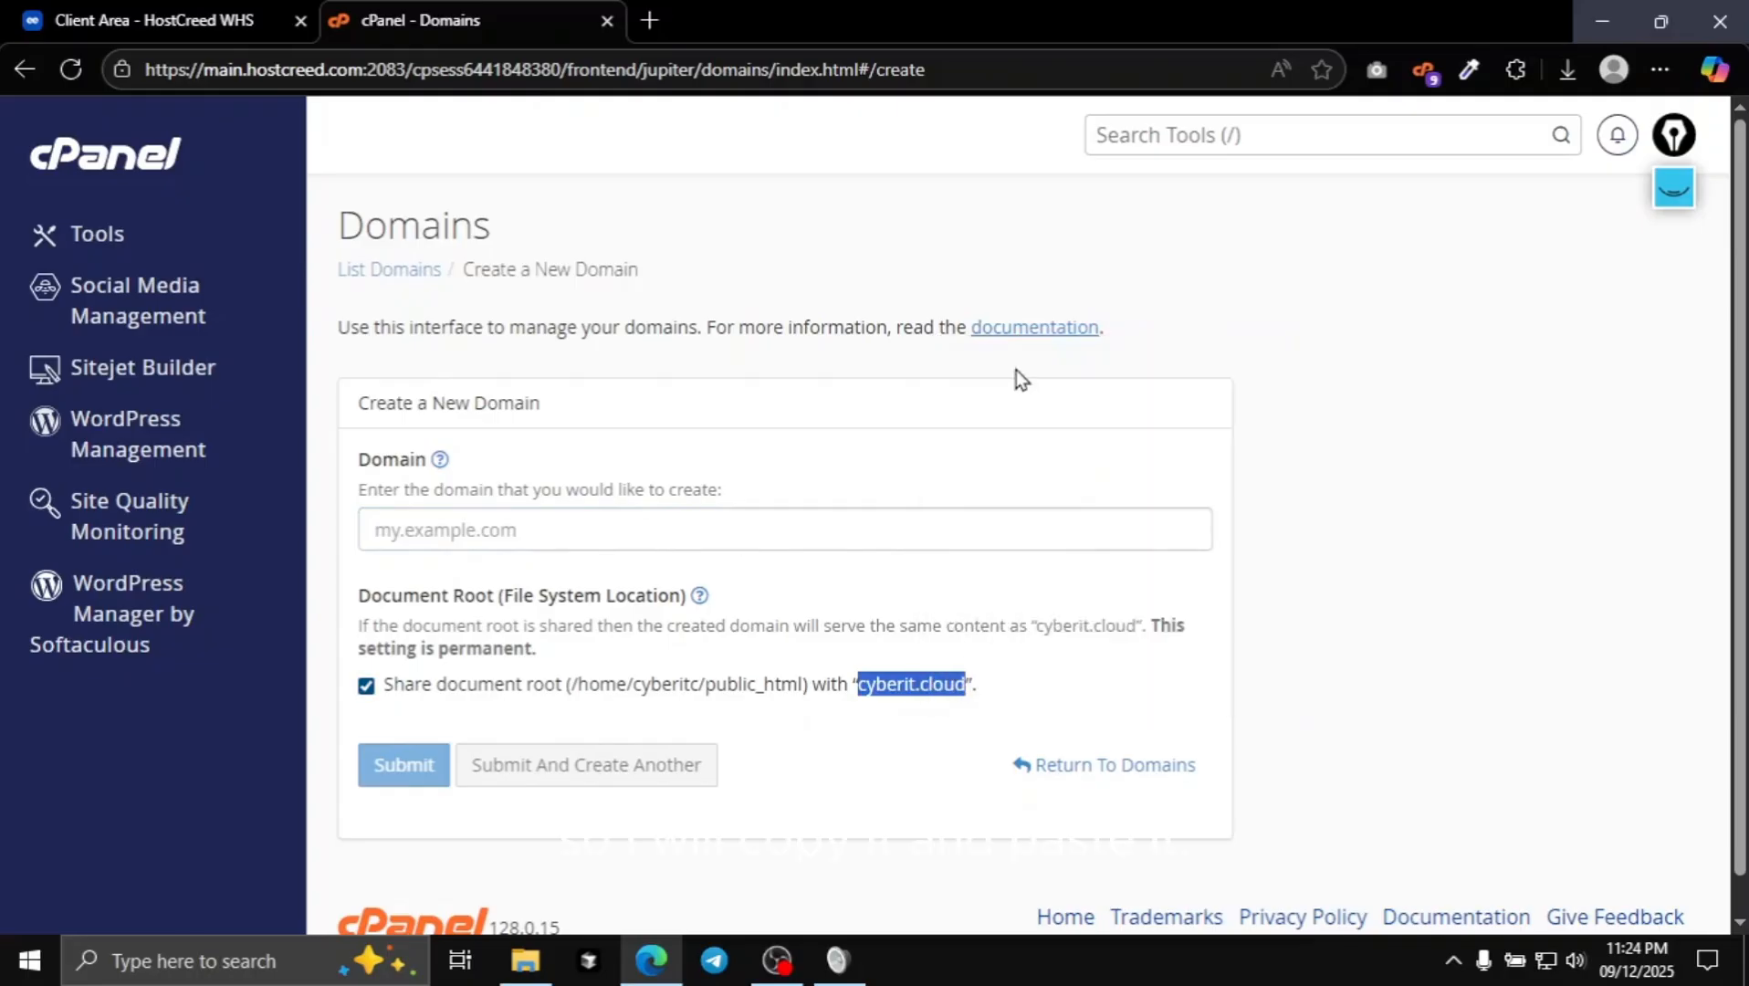
pyautogui.click(544, 534)
pyautogui.rightClick(544, 534)
pyautogui.click(634, 328)
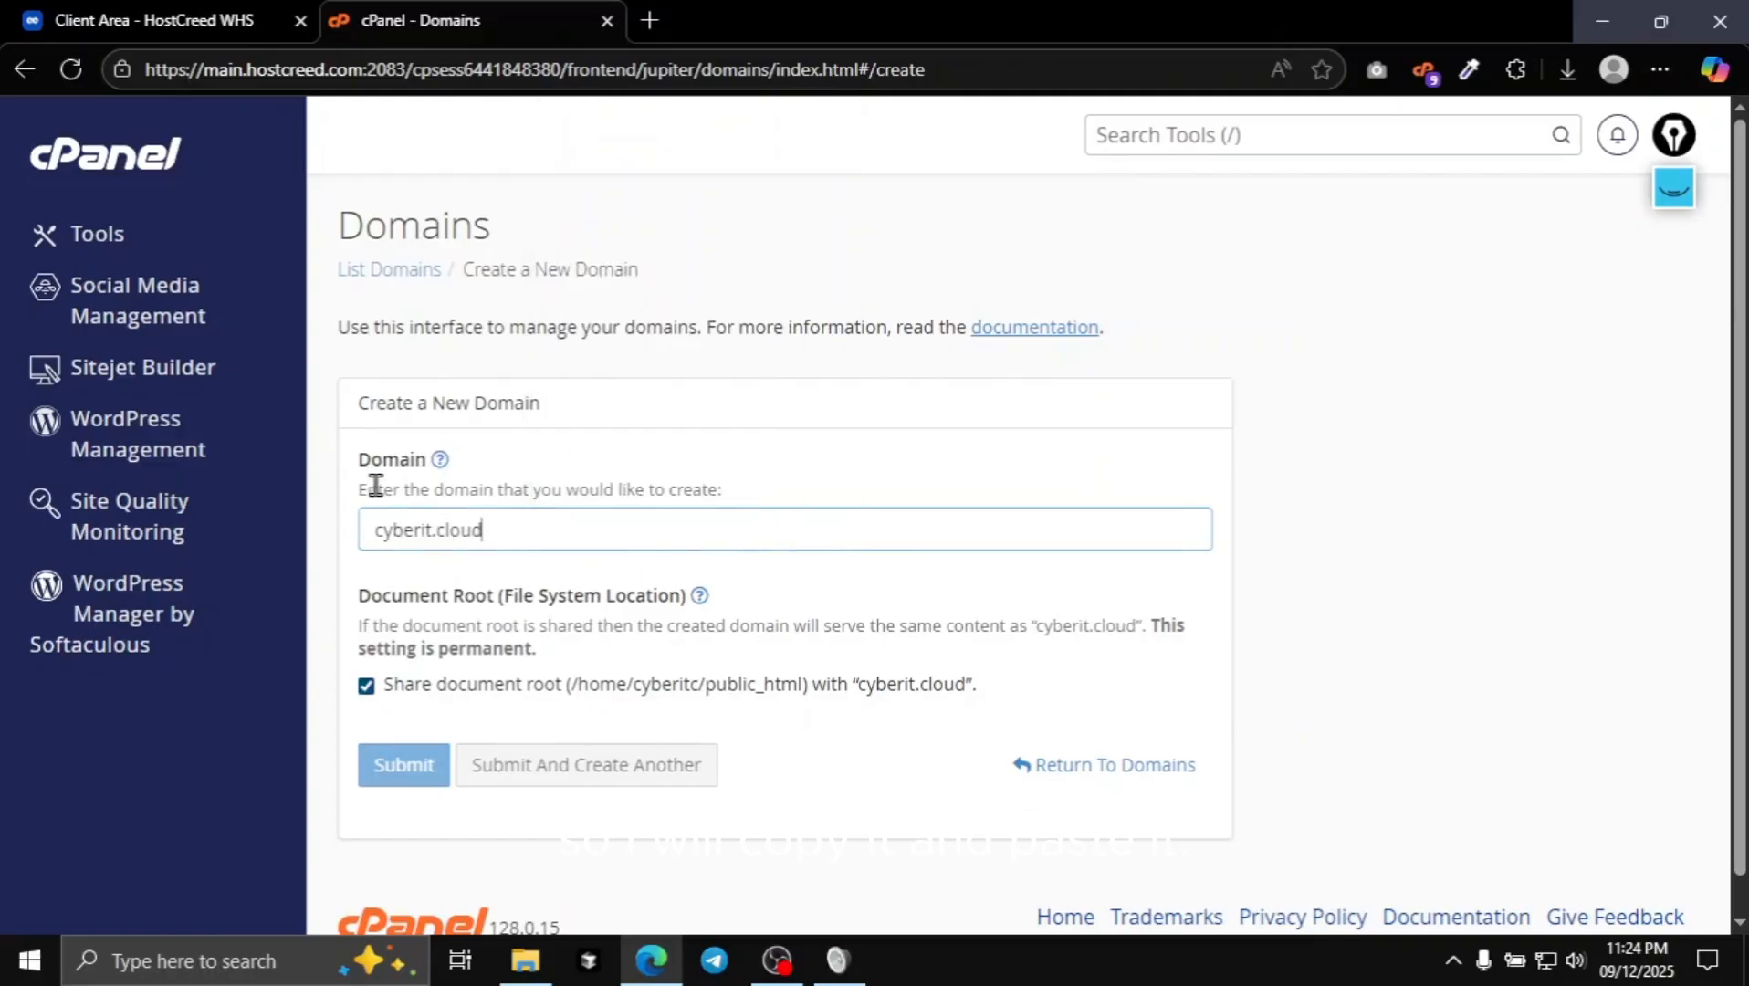
pyautogui.click(378, 540)
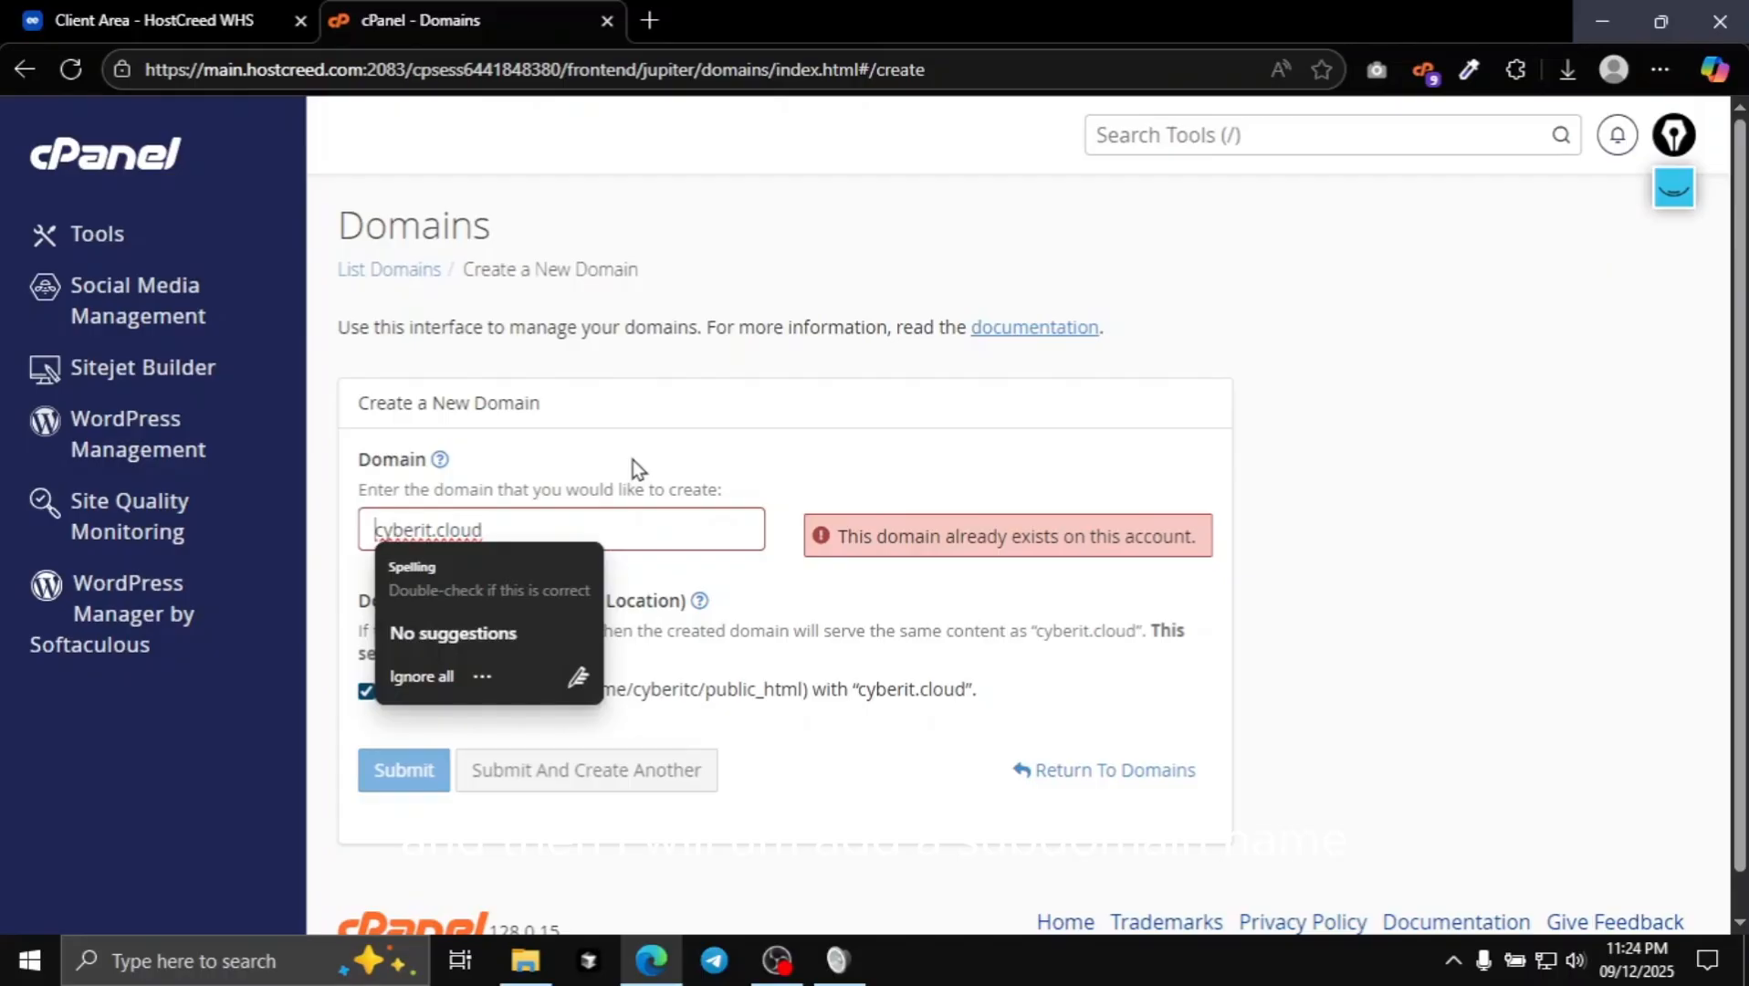
pyautogui.write('app.')
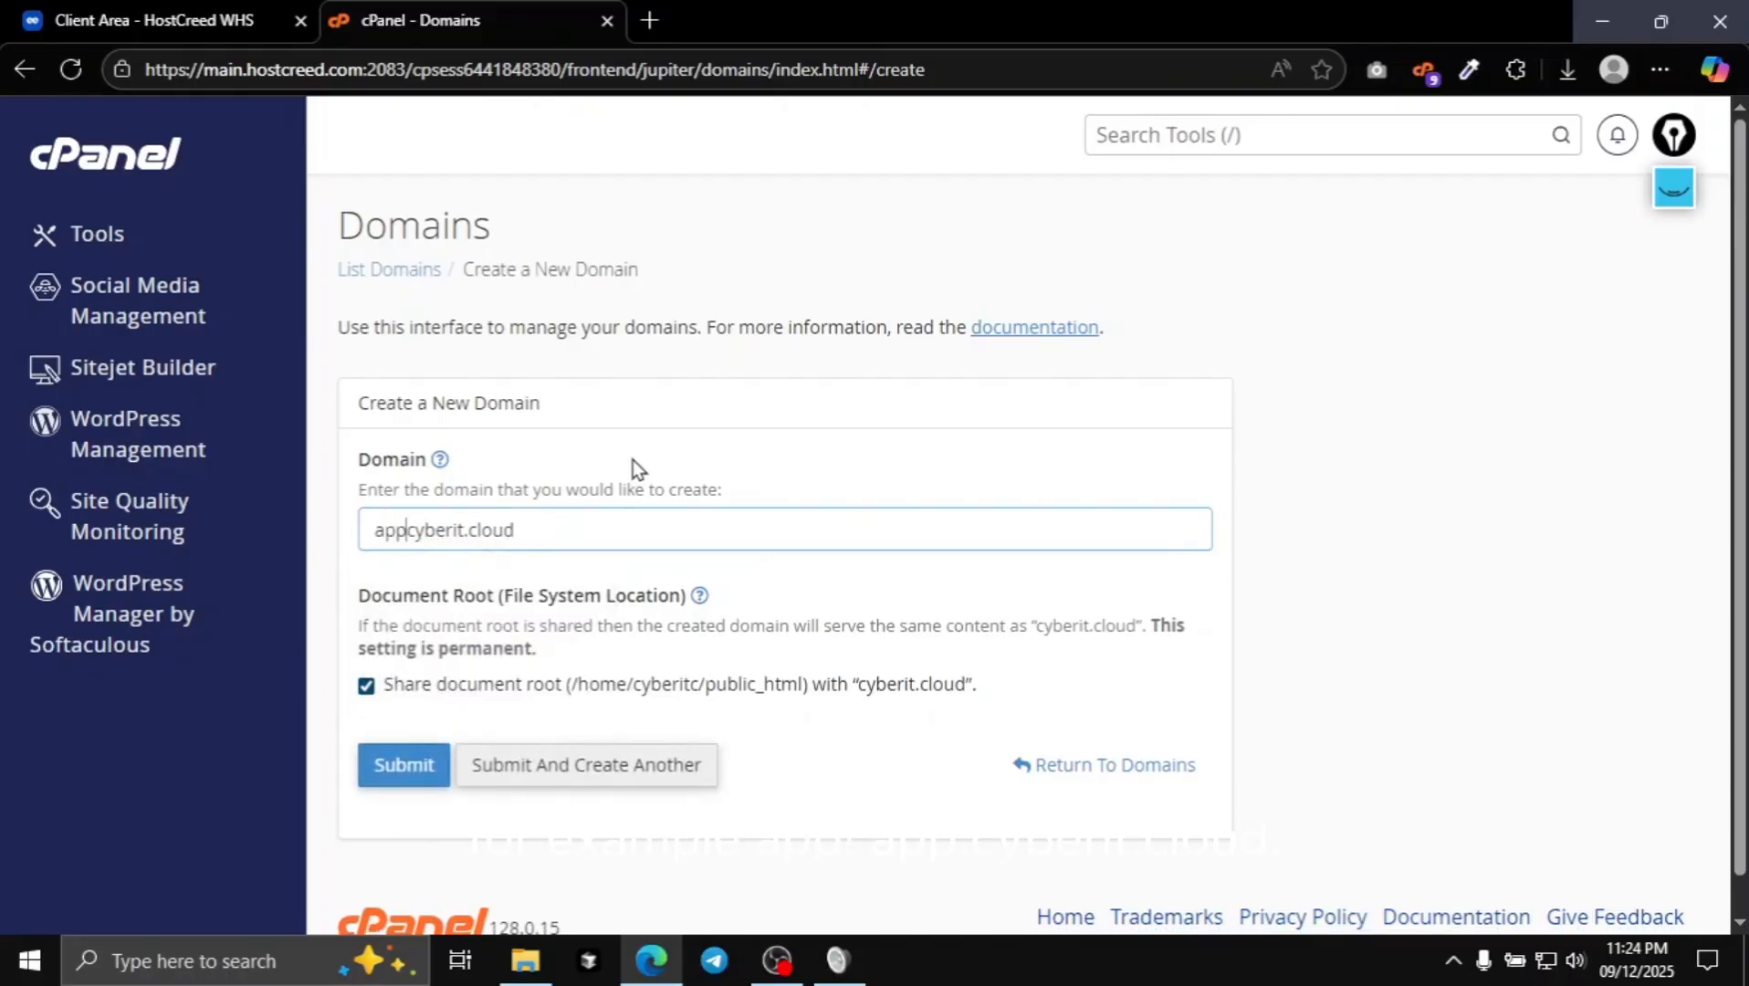
pyautogui.click(1303, 578)
# - Submit the app.cyberit.cloud domain and open it in a new tab
pyautogui.scroll(-2, 883, 654)
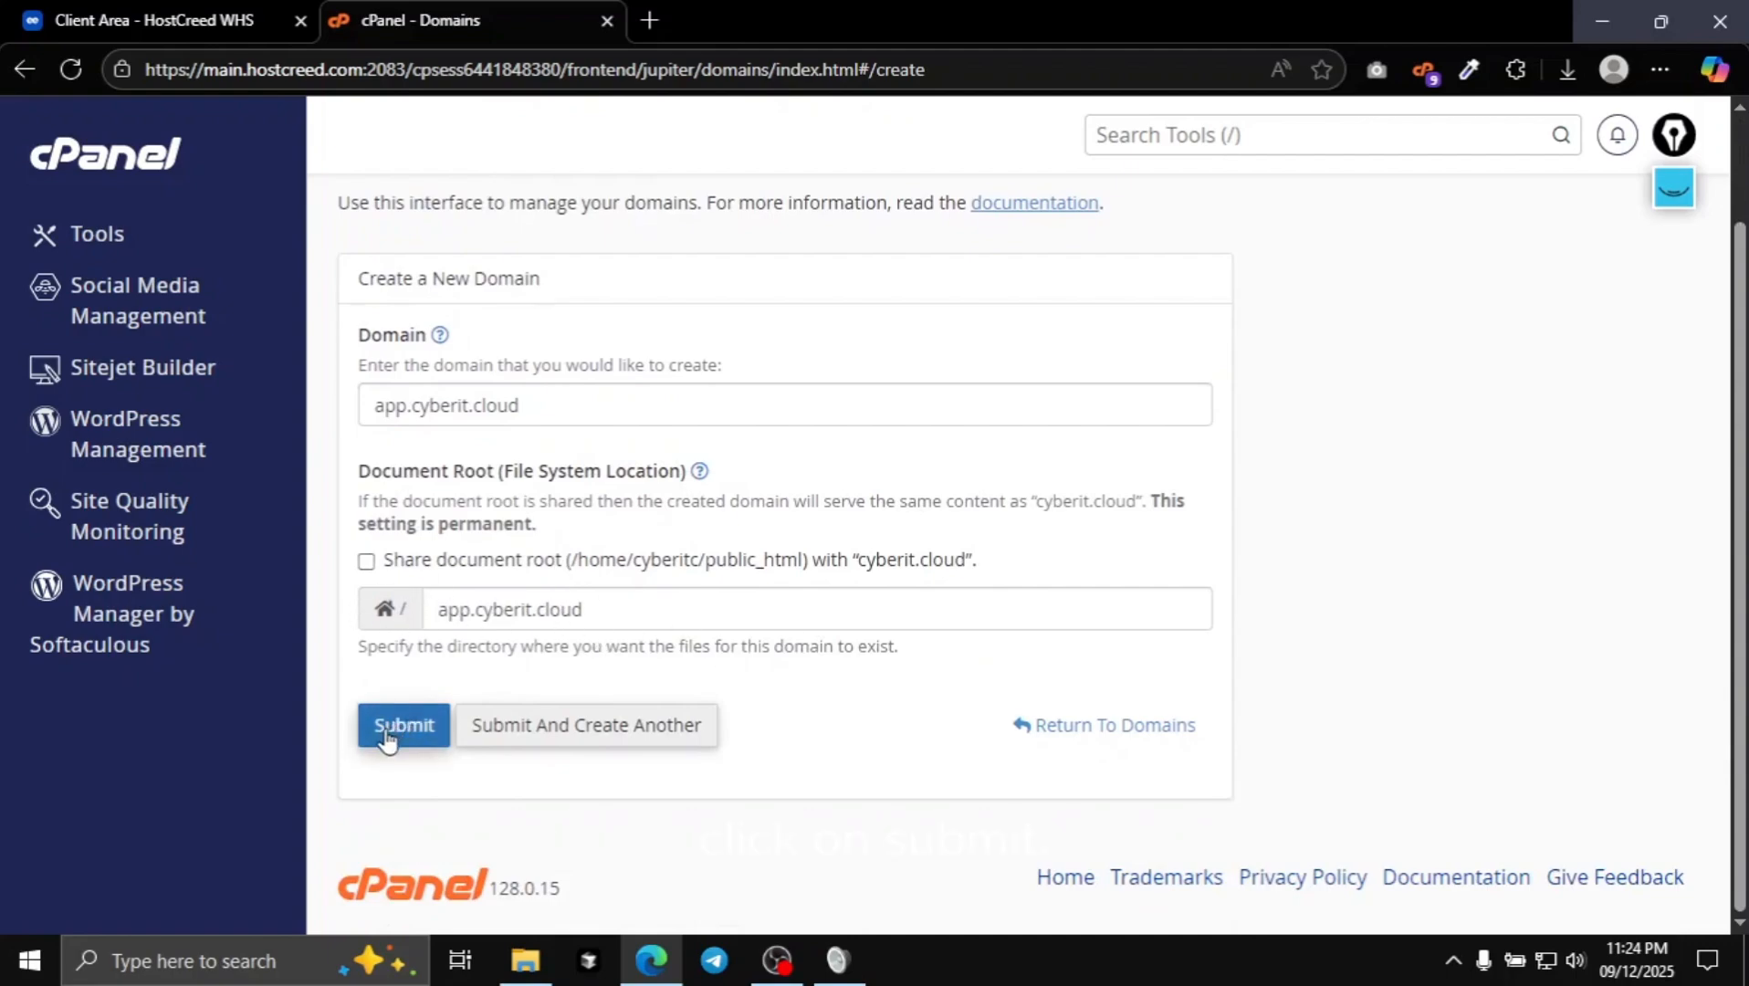
pyautogui.click(406, 723)
pyautogui.scroll(2, 340, 653)
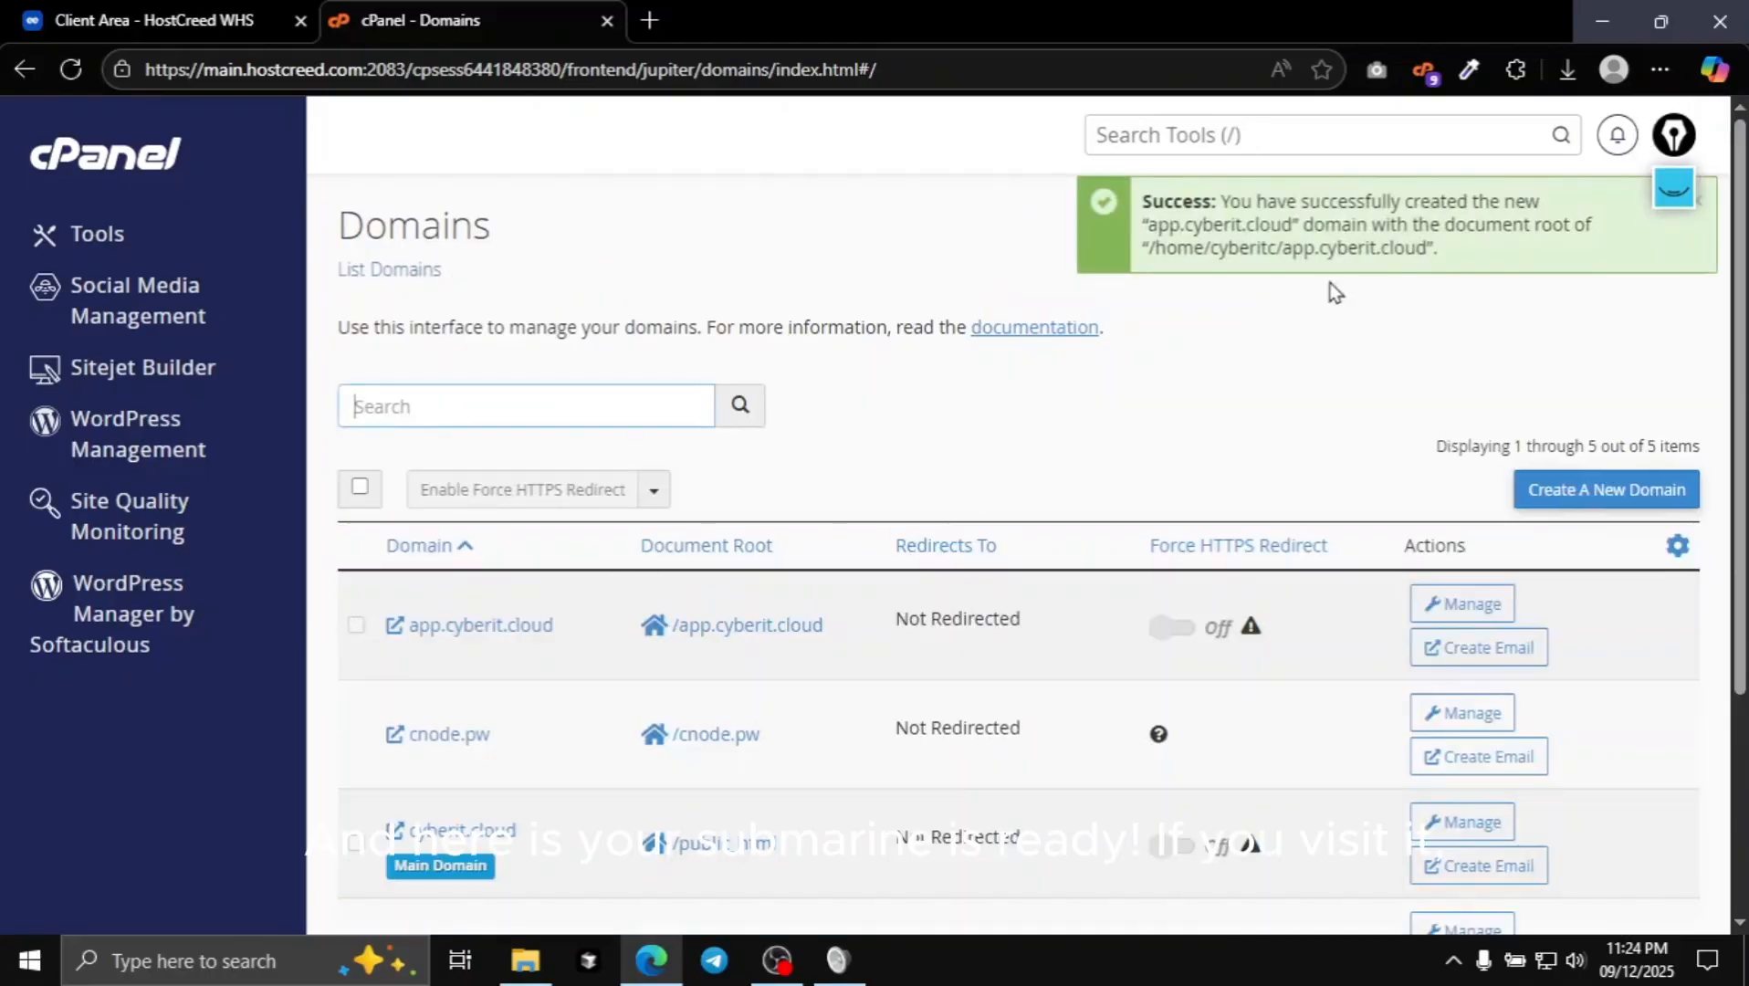
pyautogui.scroll(-3, 621, 559)
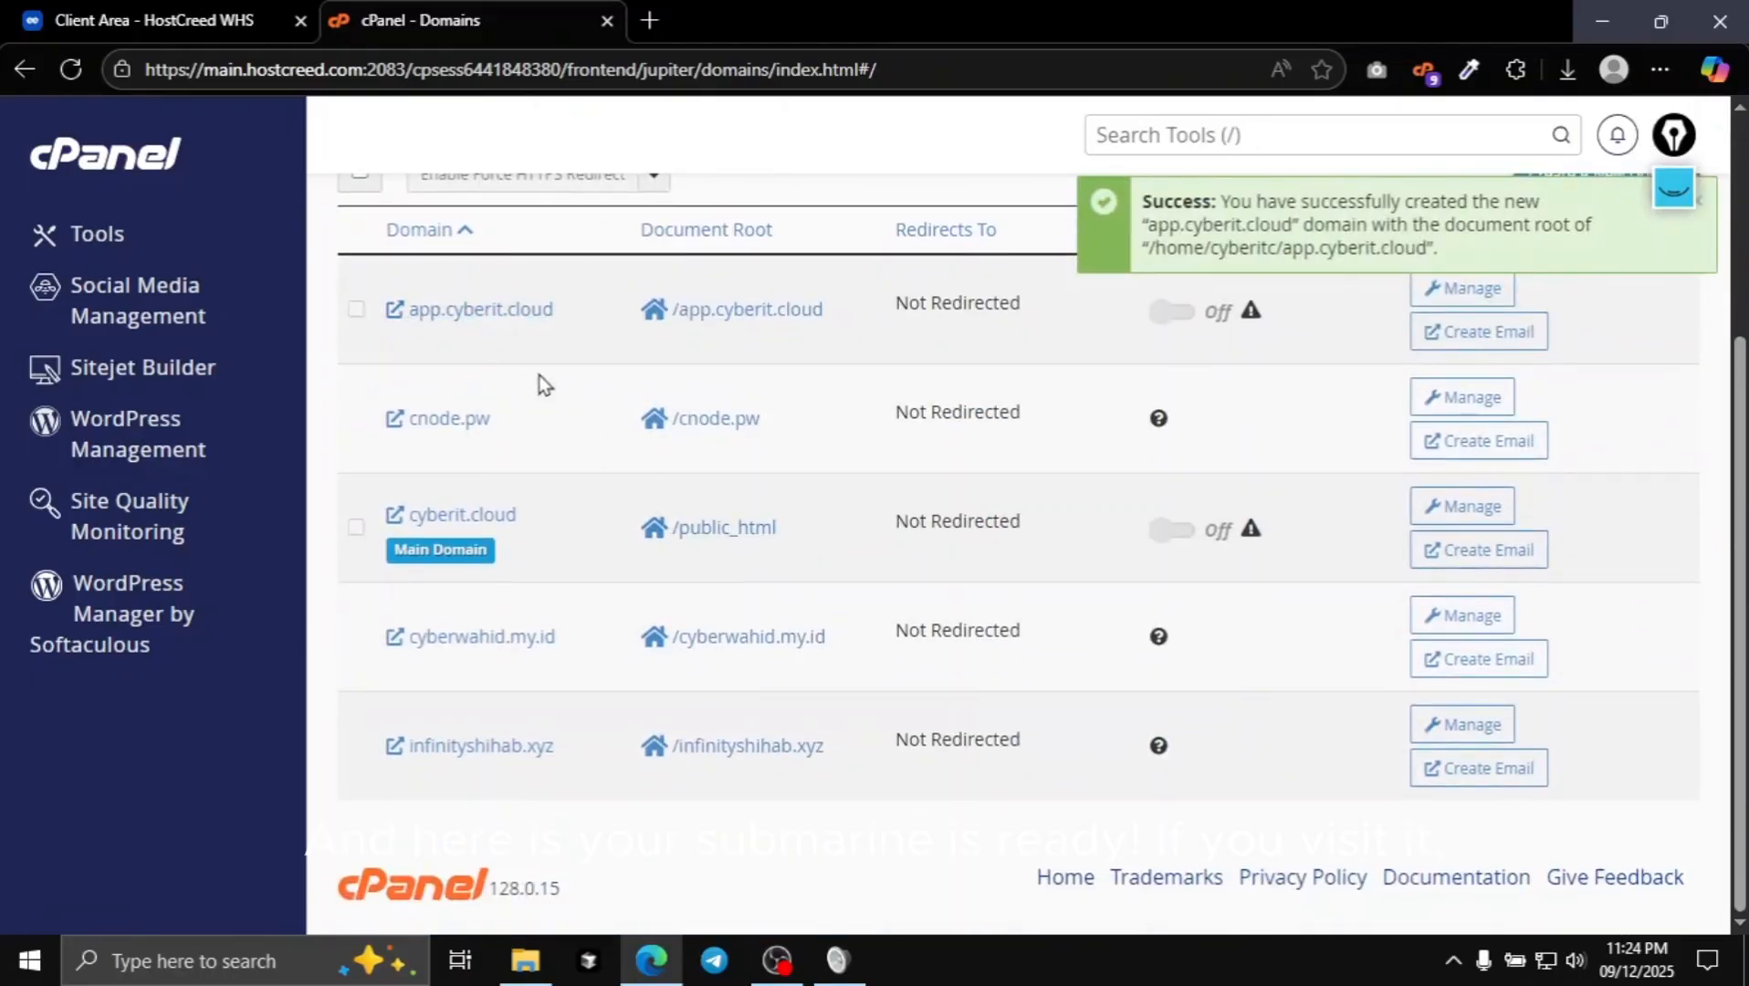
pyautogui.scroll(1, 539, 379)
pyautogui.click(444, 442)
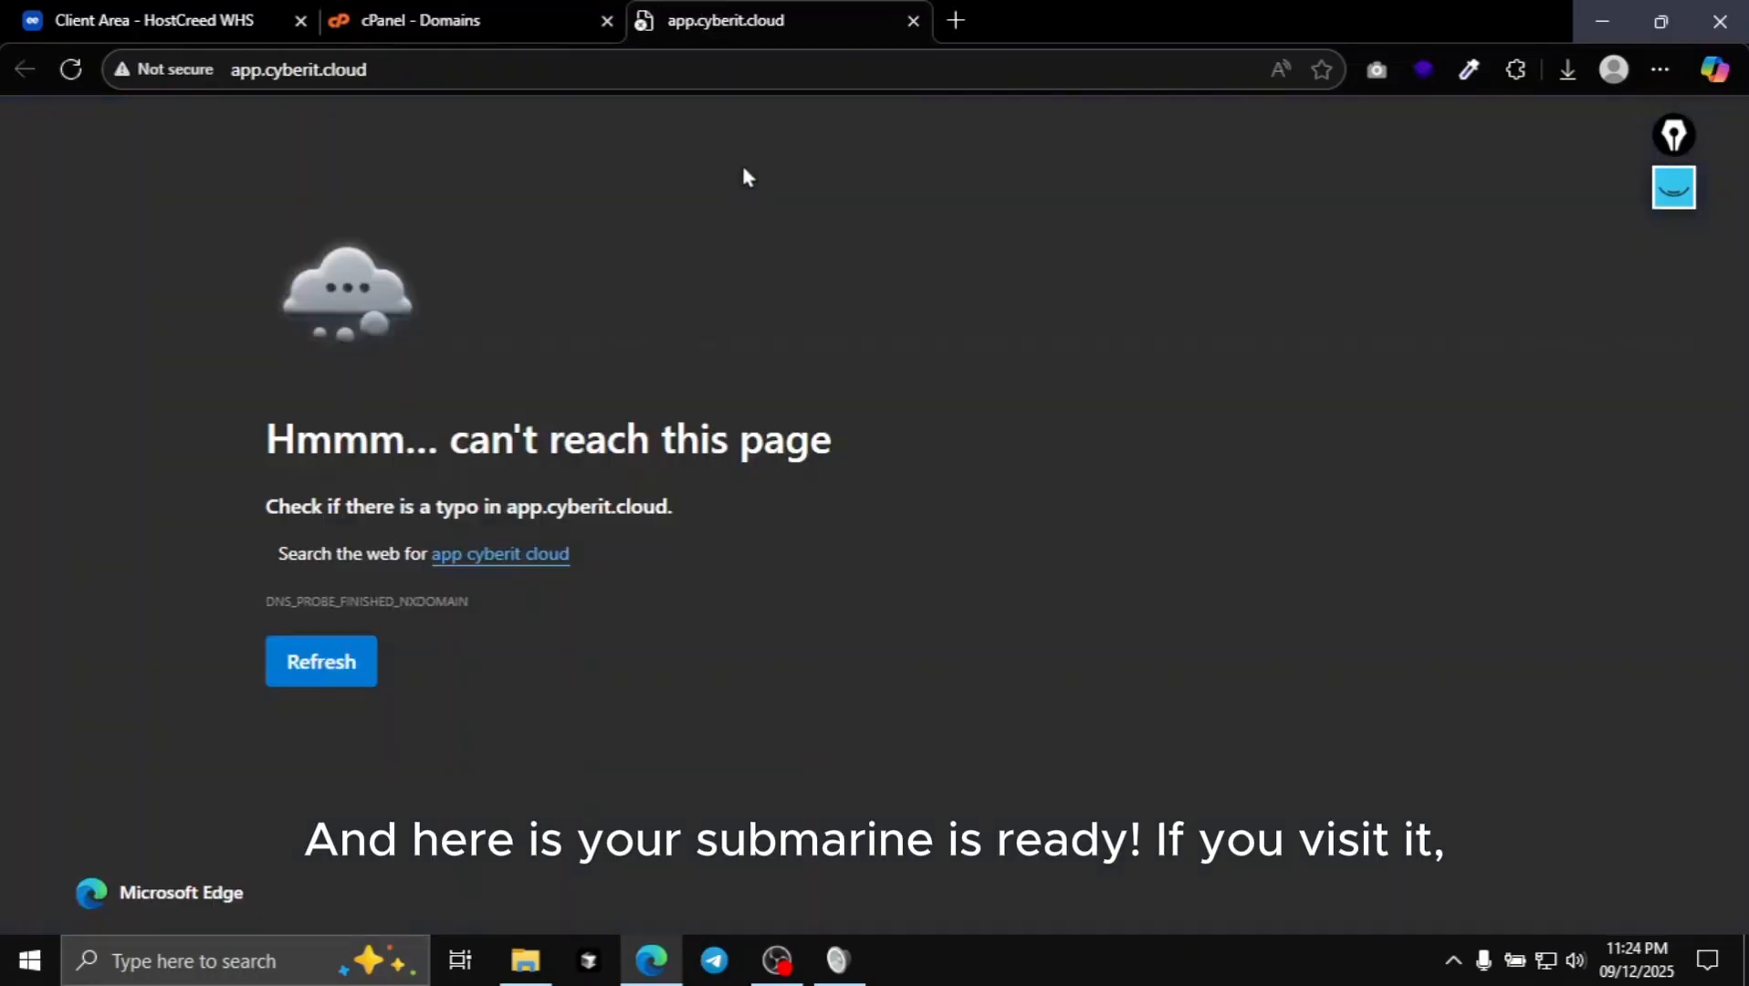
pyautogui.moveTo(152, 340); pyautogui.dragTo(1085, 548)
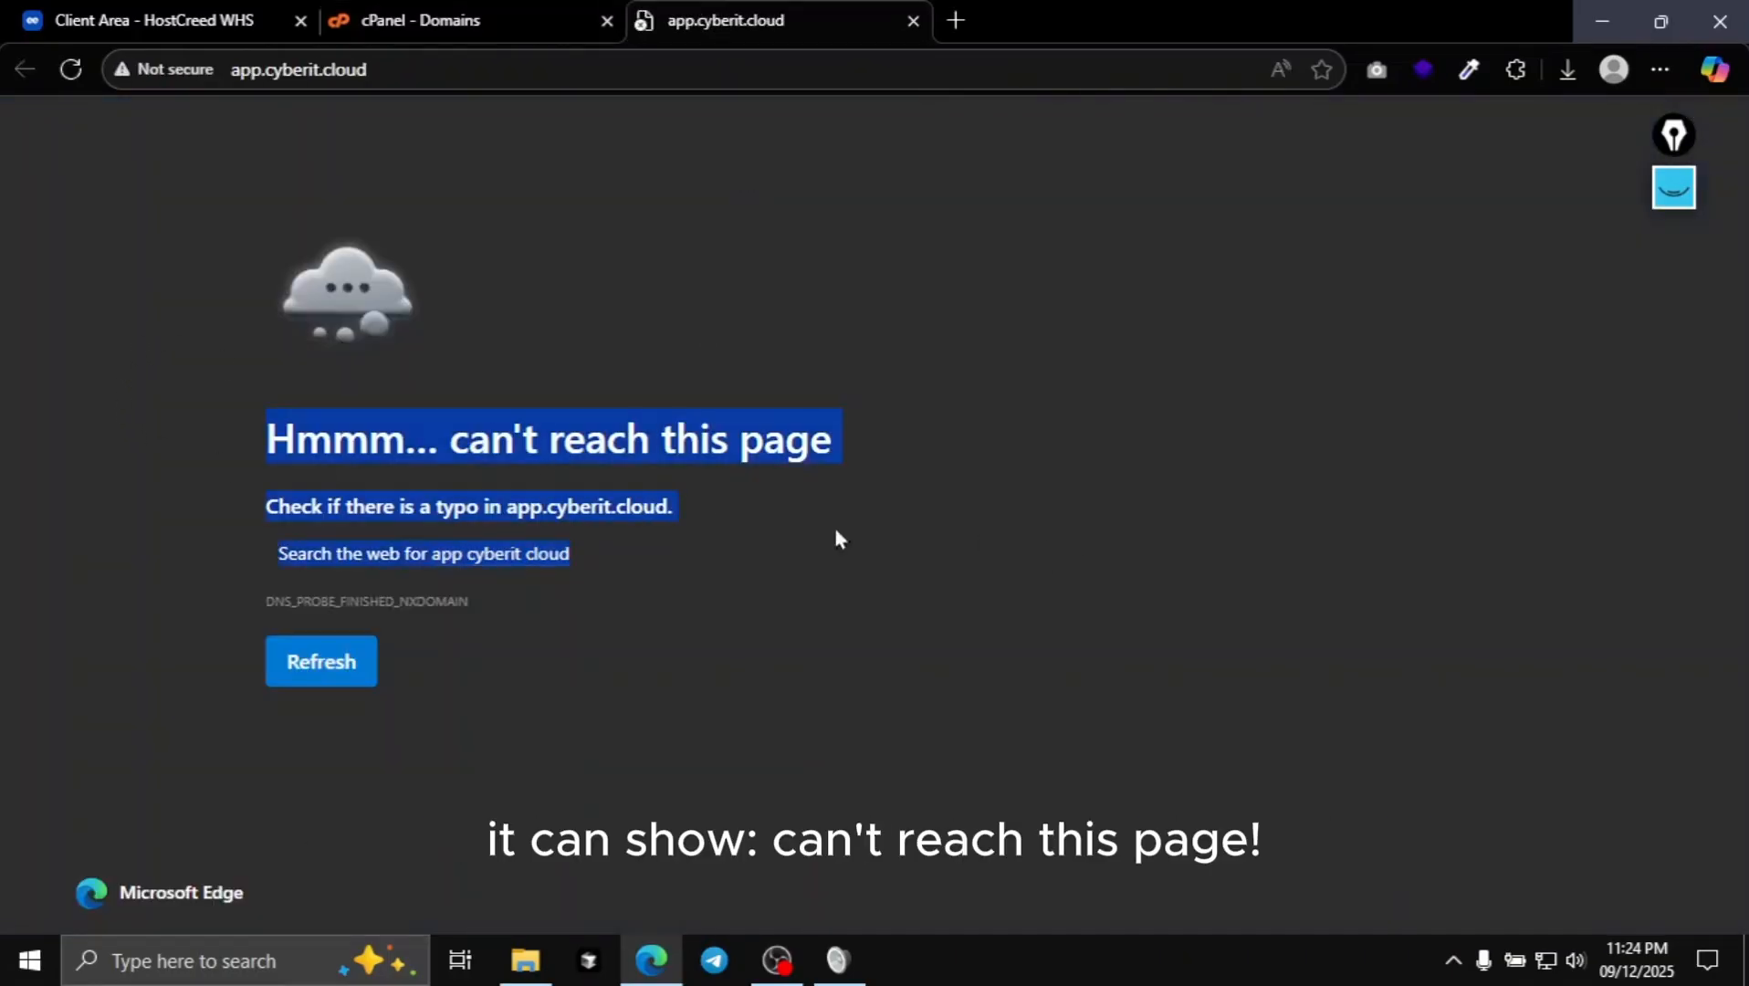
pyautogui.click(300, 415)
pyautogui.moveTo(461, 436); pyautogui.dragTo(916, 449)
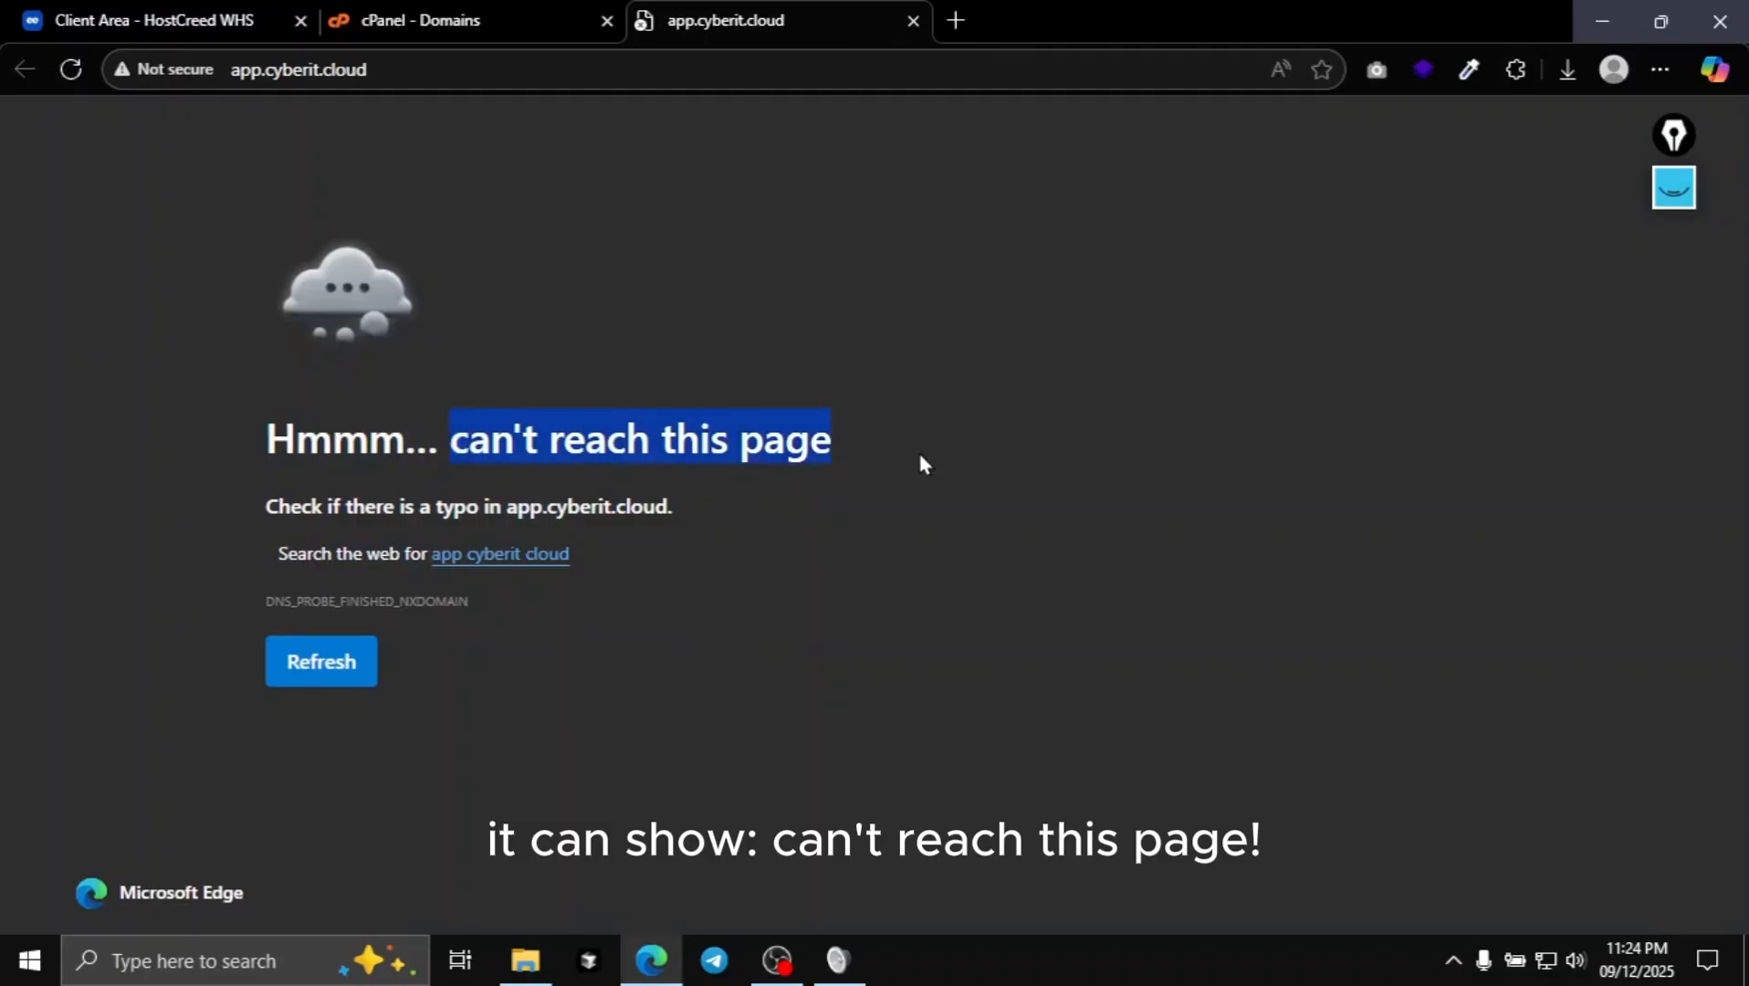
pyautogui.click(917, 449)
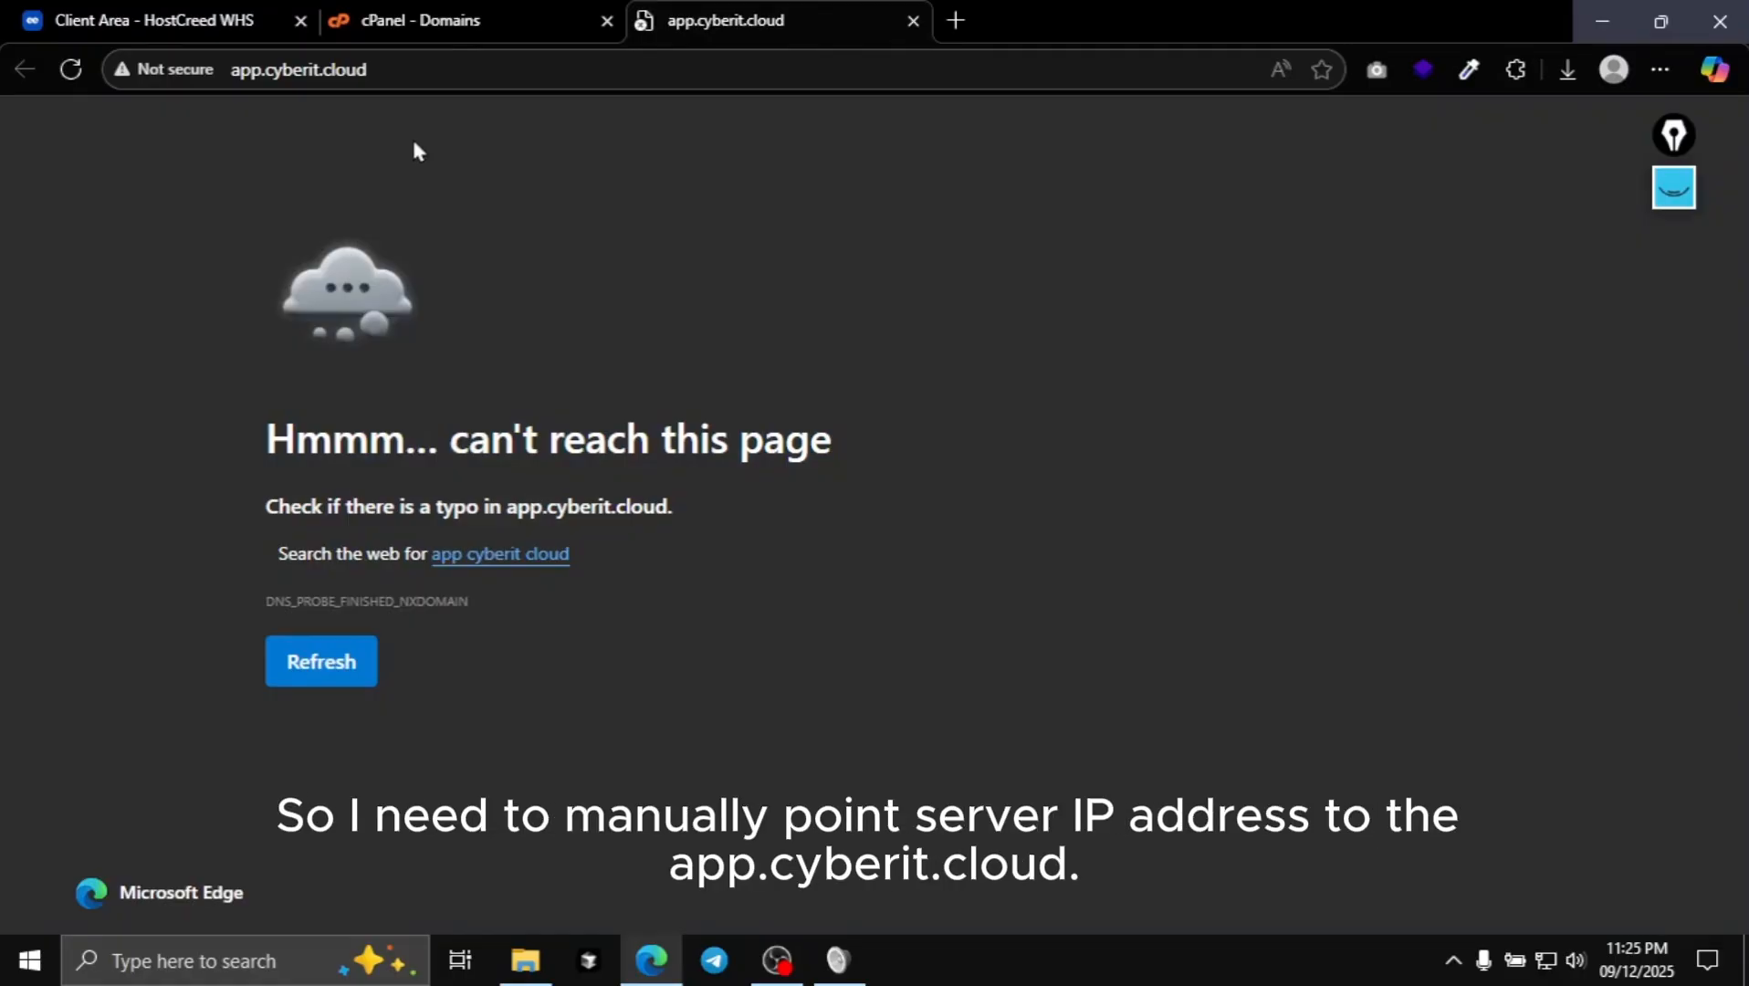
pyautogui.click(270, 71)
pyautogui.click(55, 226)
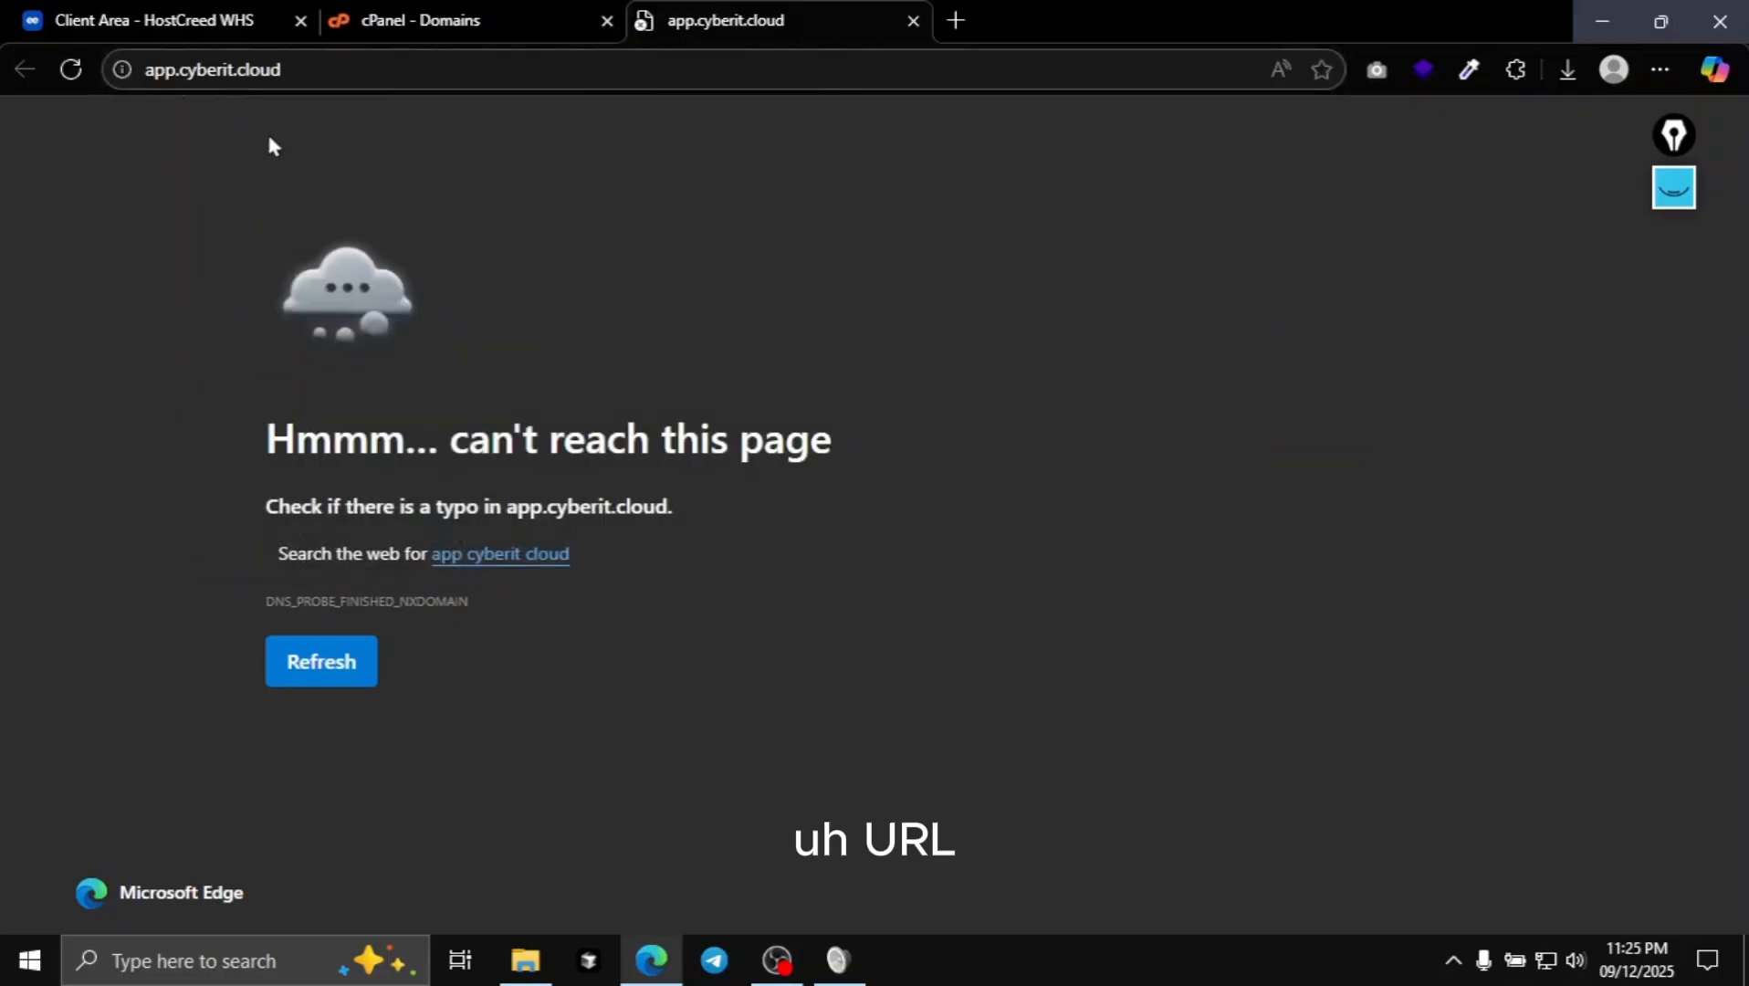
pyautogui.click(137, 11)
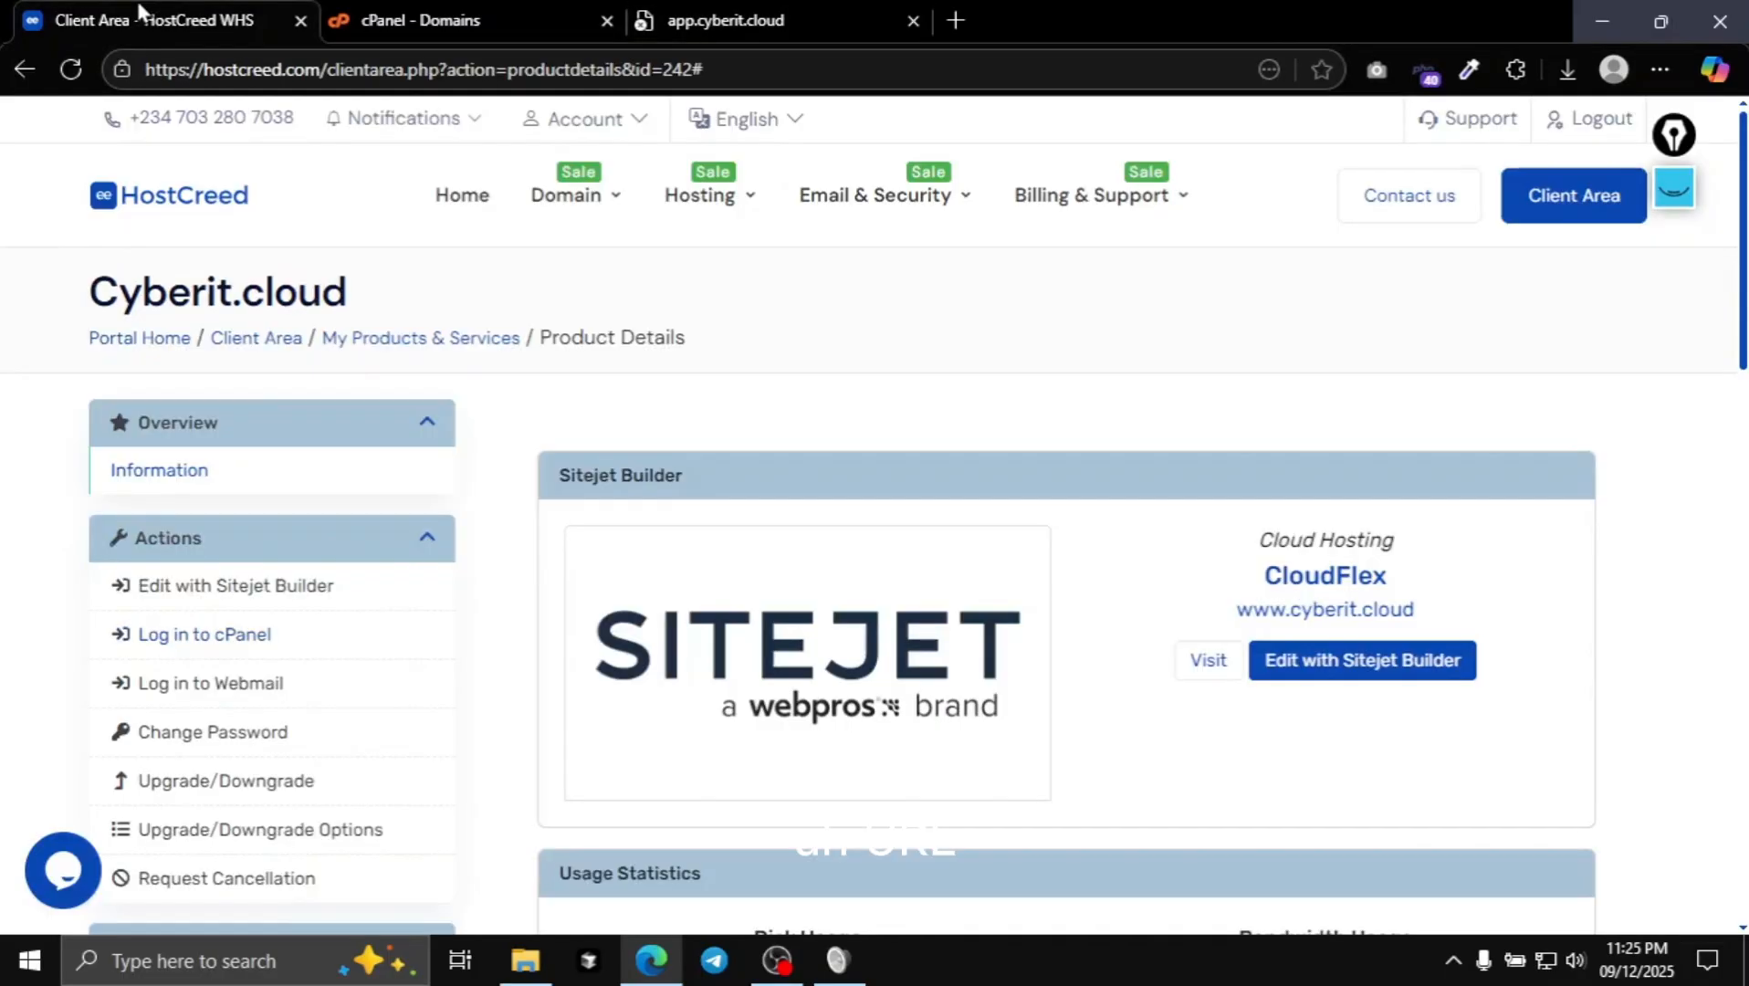
pyautogui.click(509, 14)
pyautogui.click(767, 28)
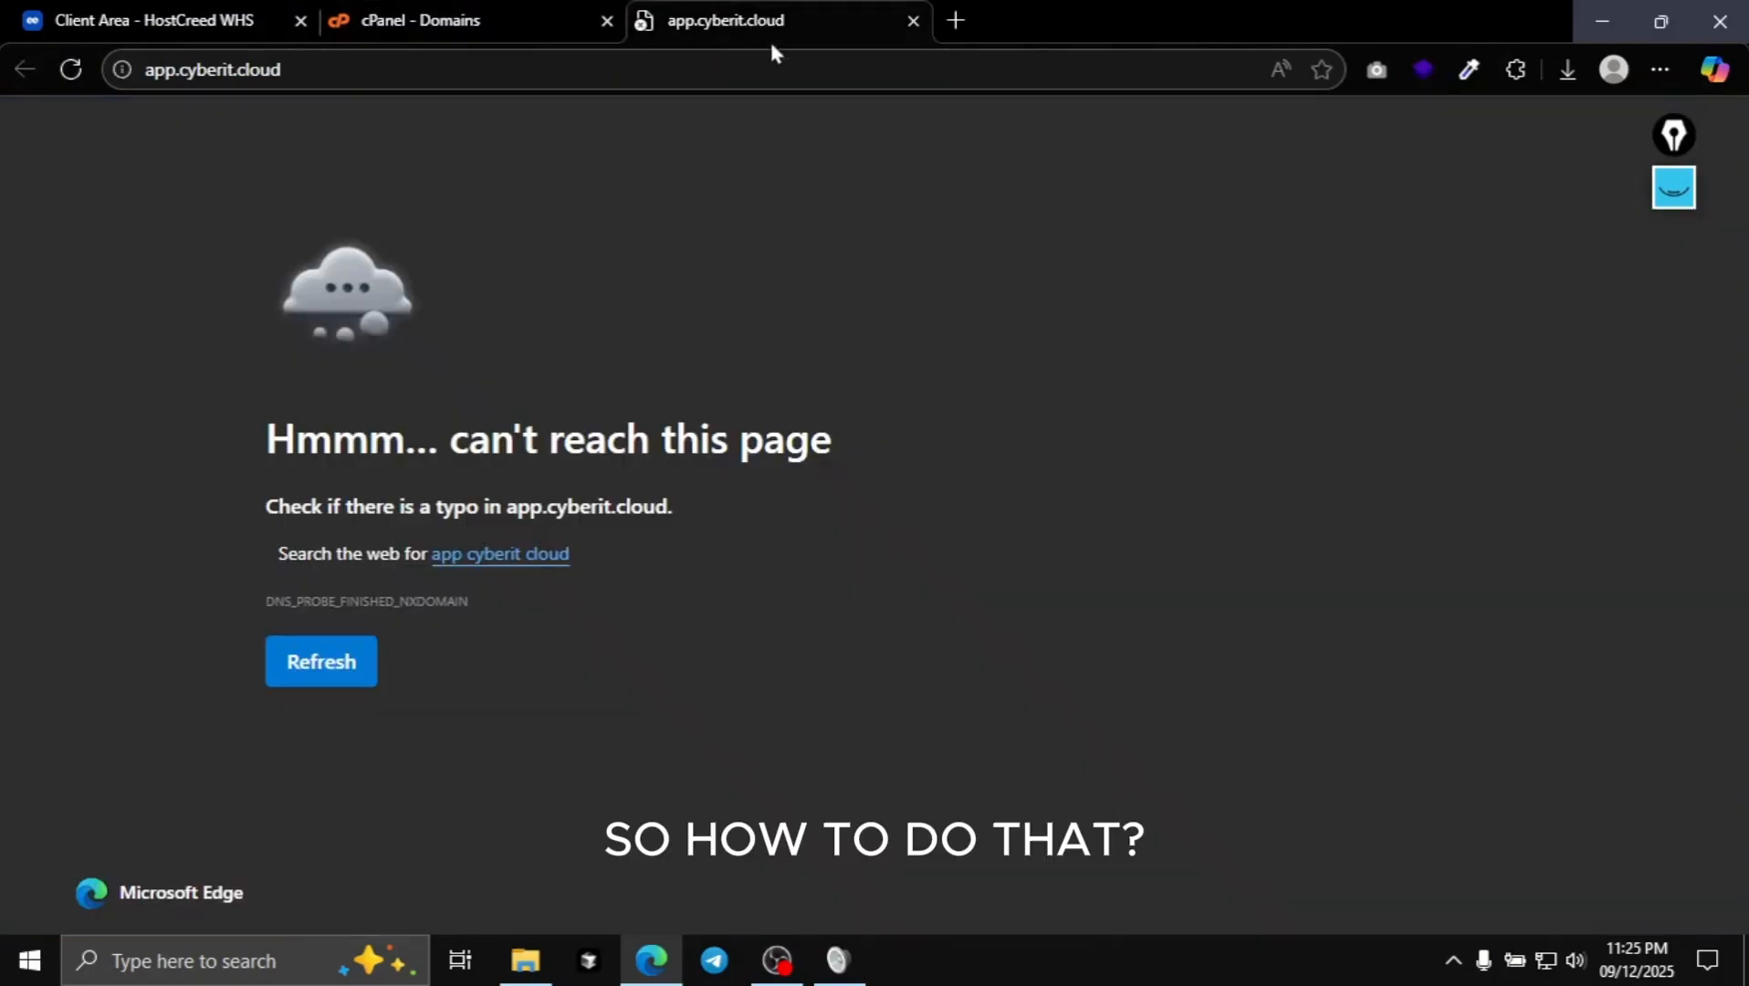
# - Open the Cloudflare dashboard from the Utility bookmarks folder in a new tab
pyautogui.click(951, 26)
pyautogui.click(445, 113)
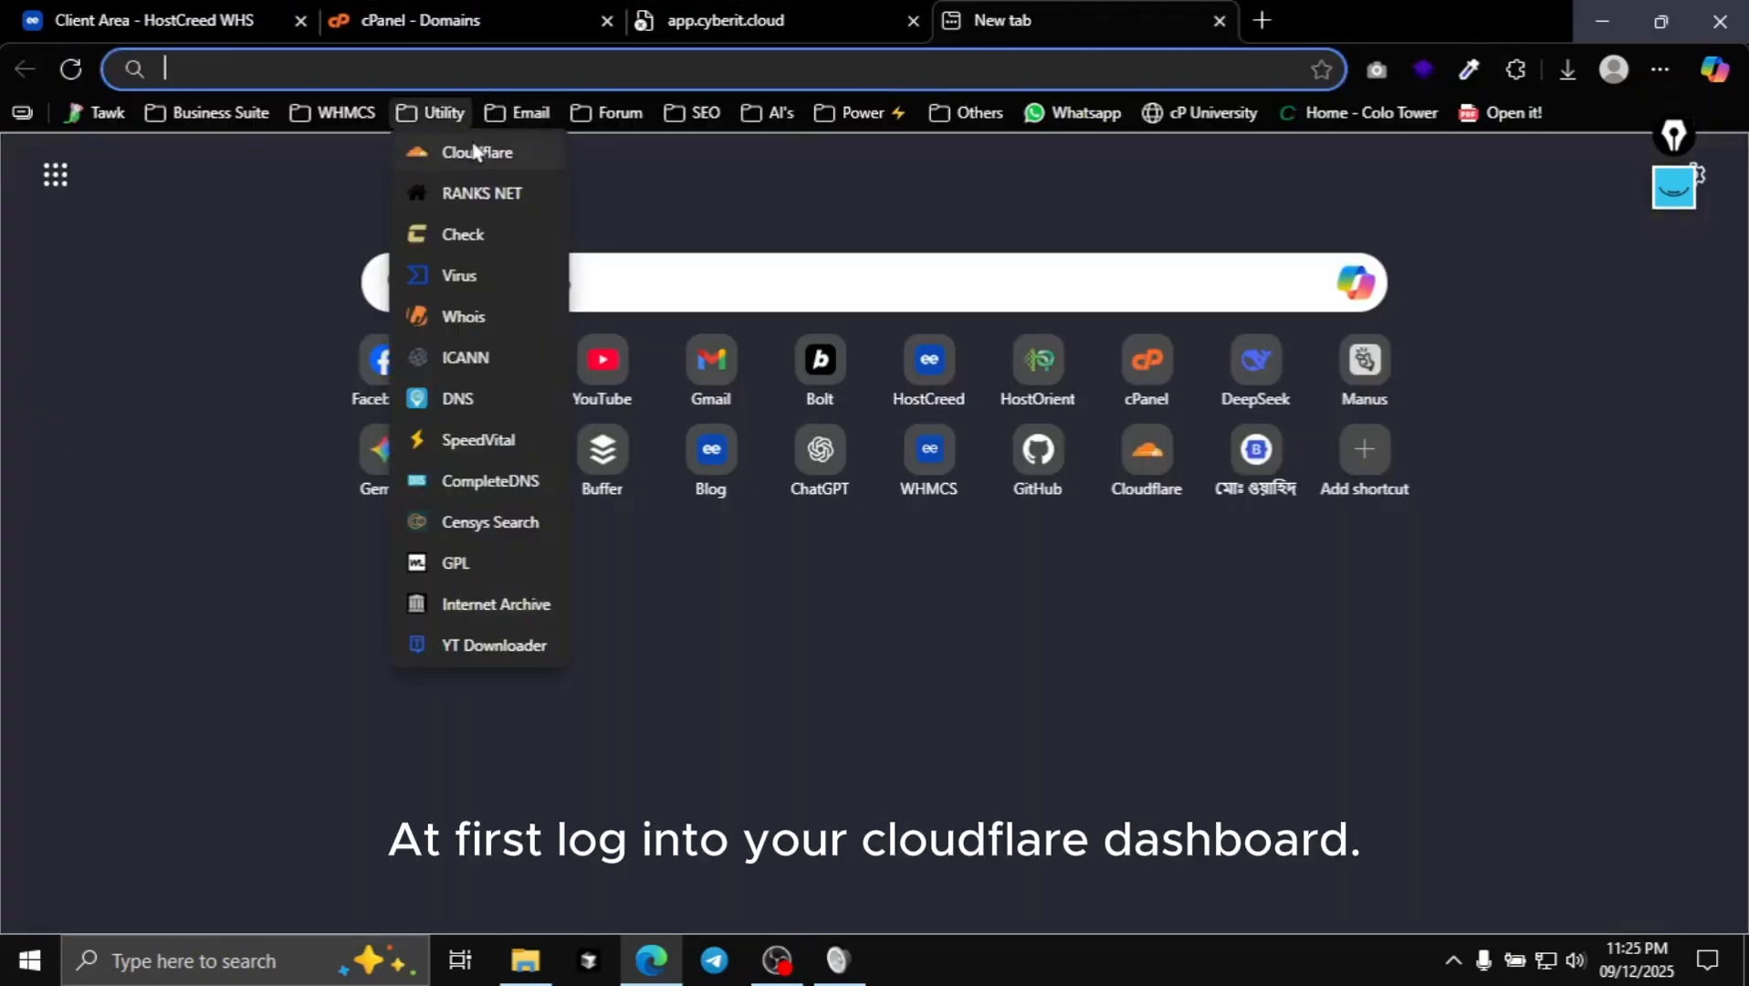
pyautogui.click(456, 153)
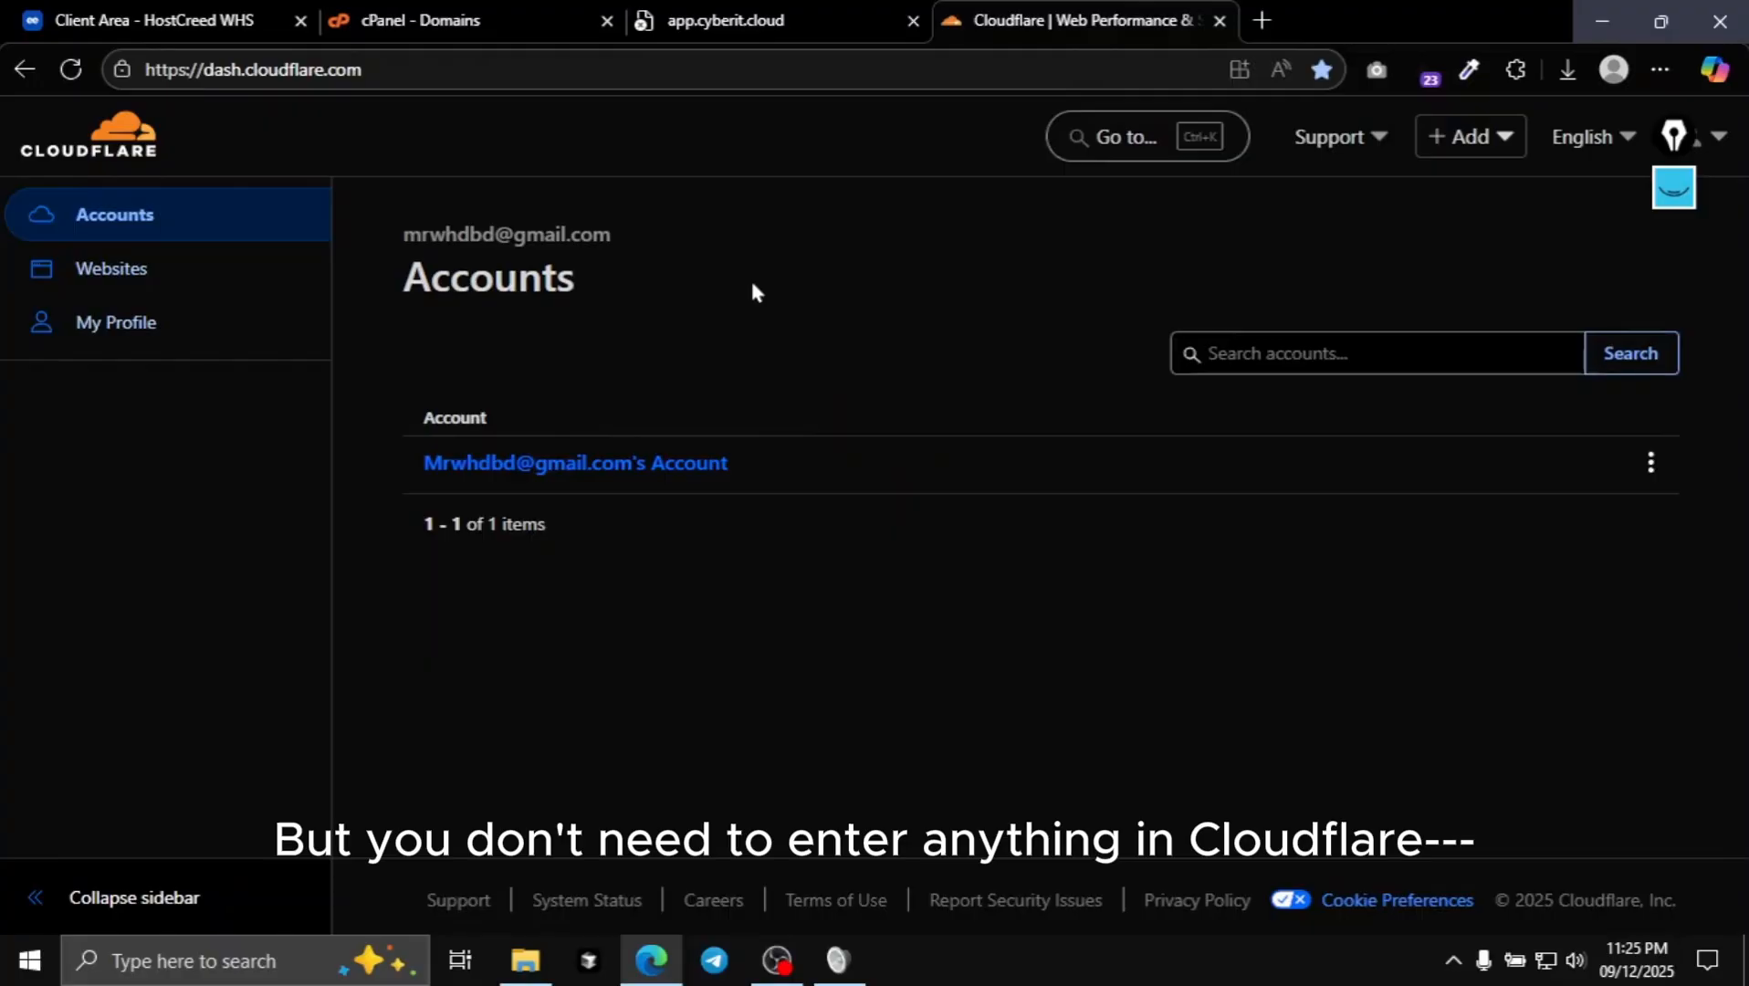
# - Go to the account's home page and select the cyberit.cloud domain
pyautogui.click(539, 465)
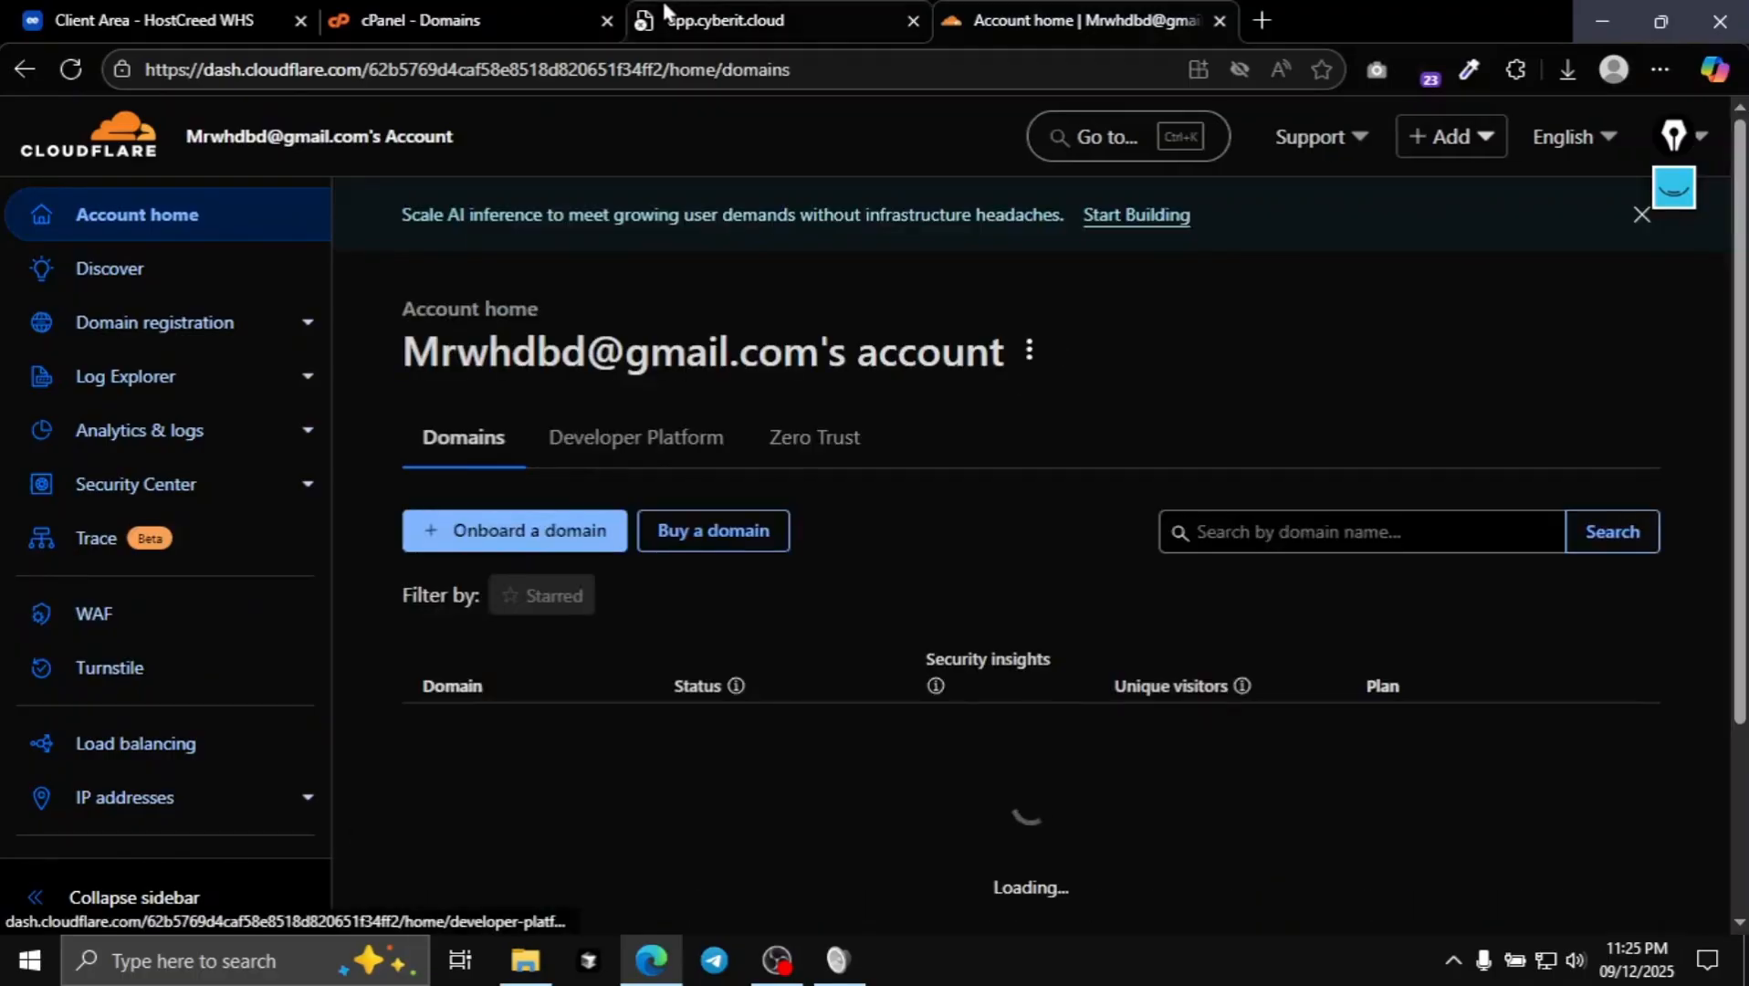
pyautogui.scroll(-2, 805, 544)
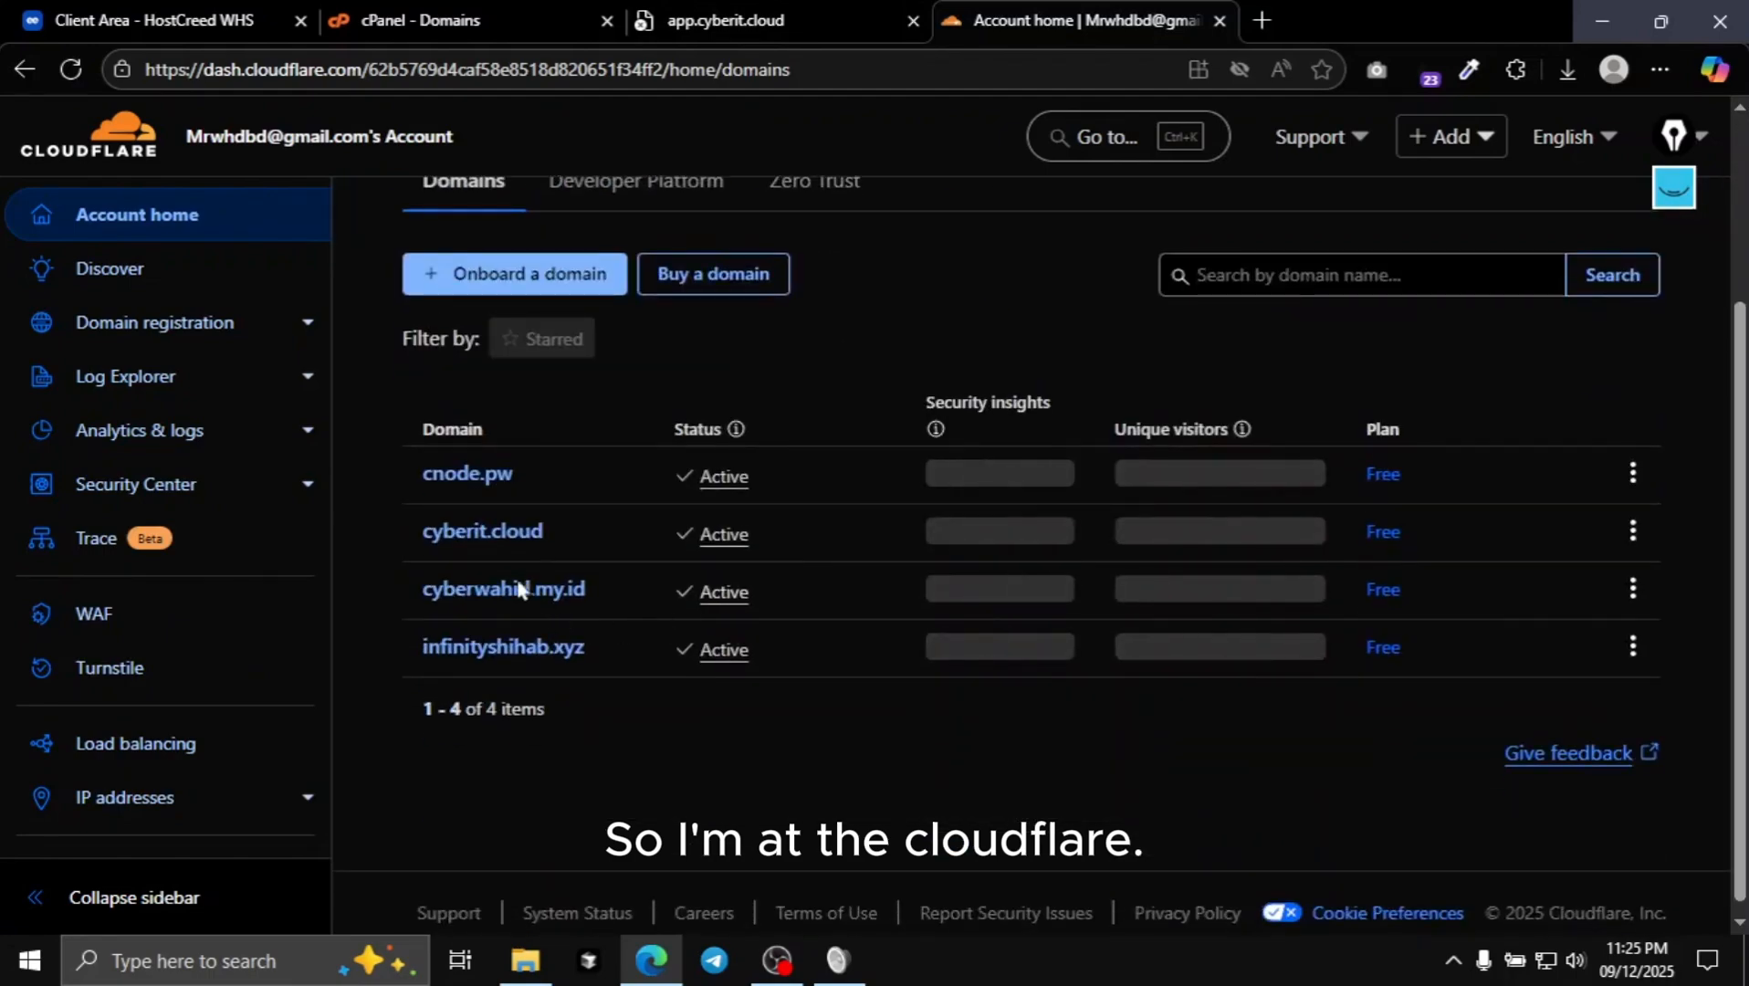
pyautogui.click(486, 538)
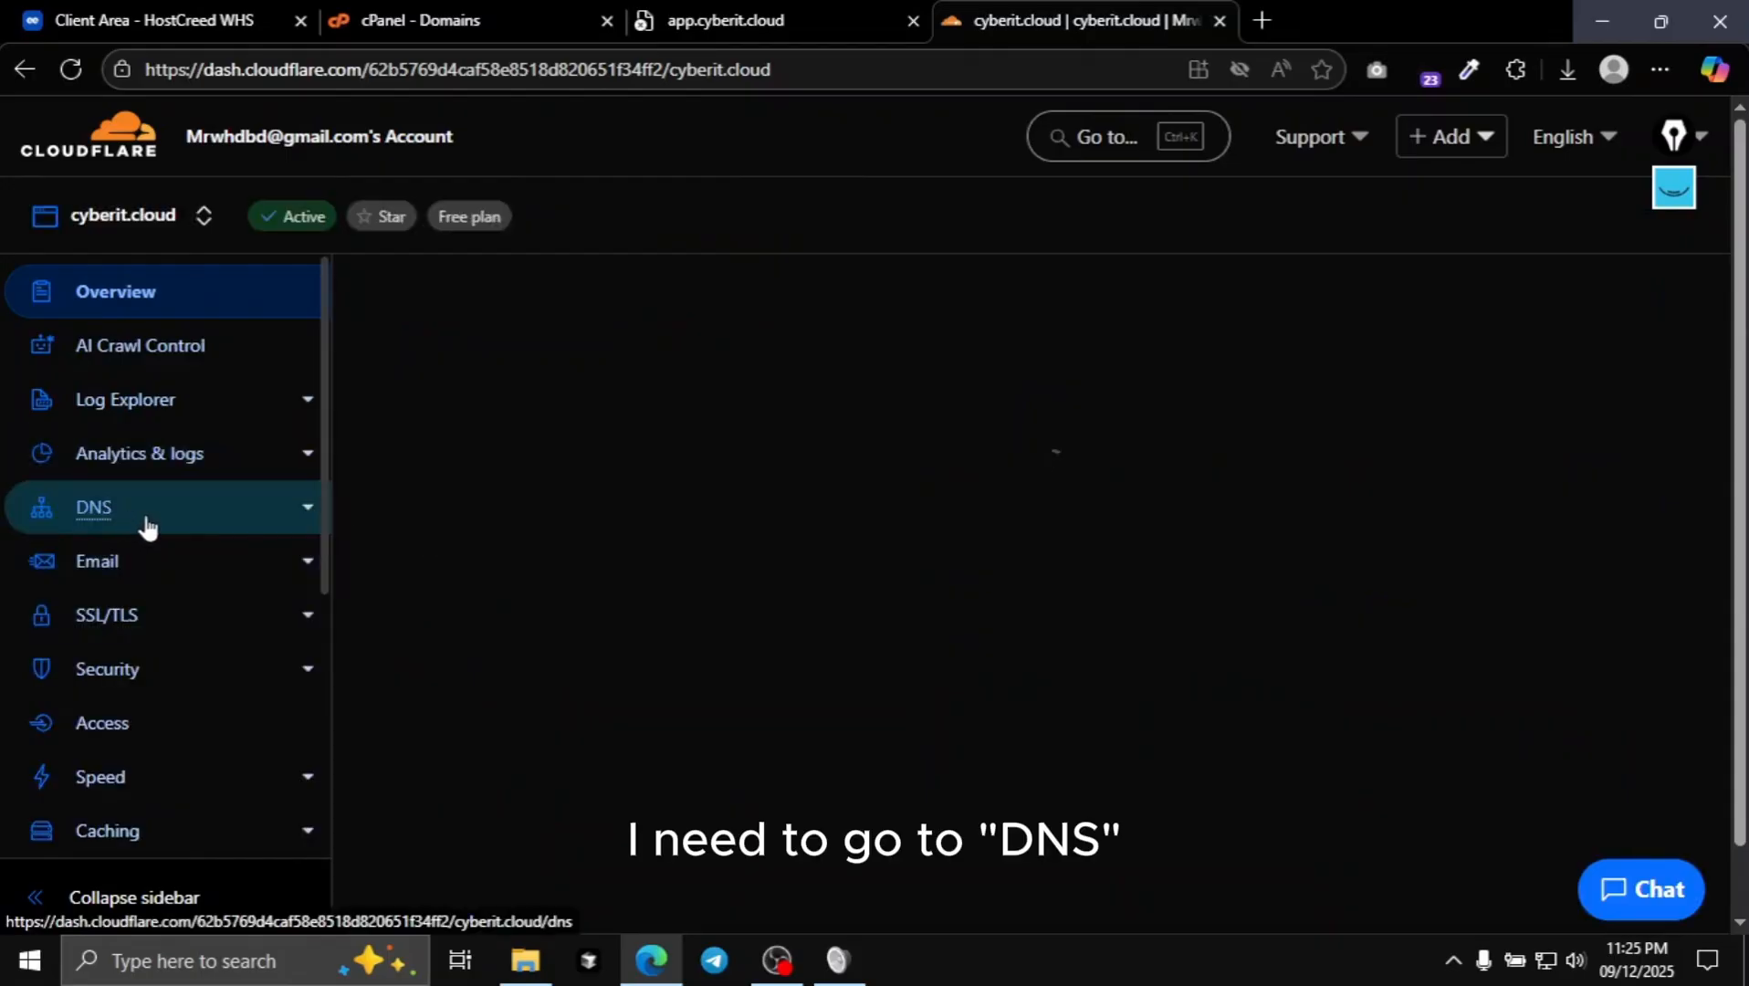
# - Start a new DNS record of type A in cyberit.cloud's DNS Records
pyautogui.click(157, 509)
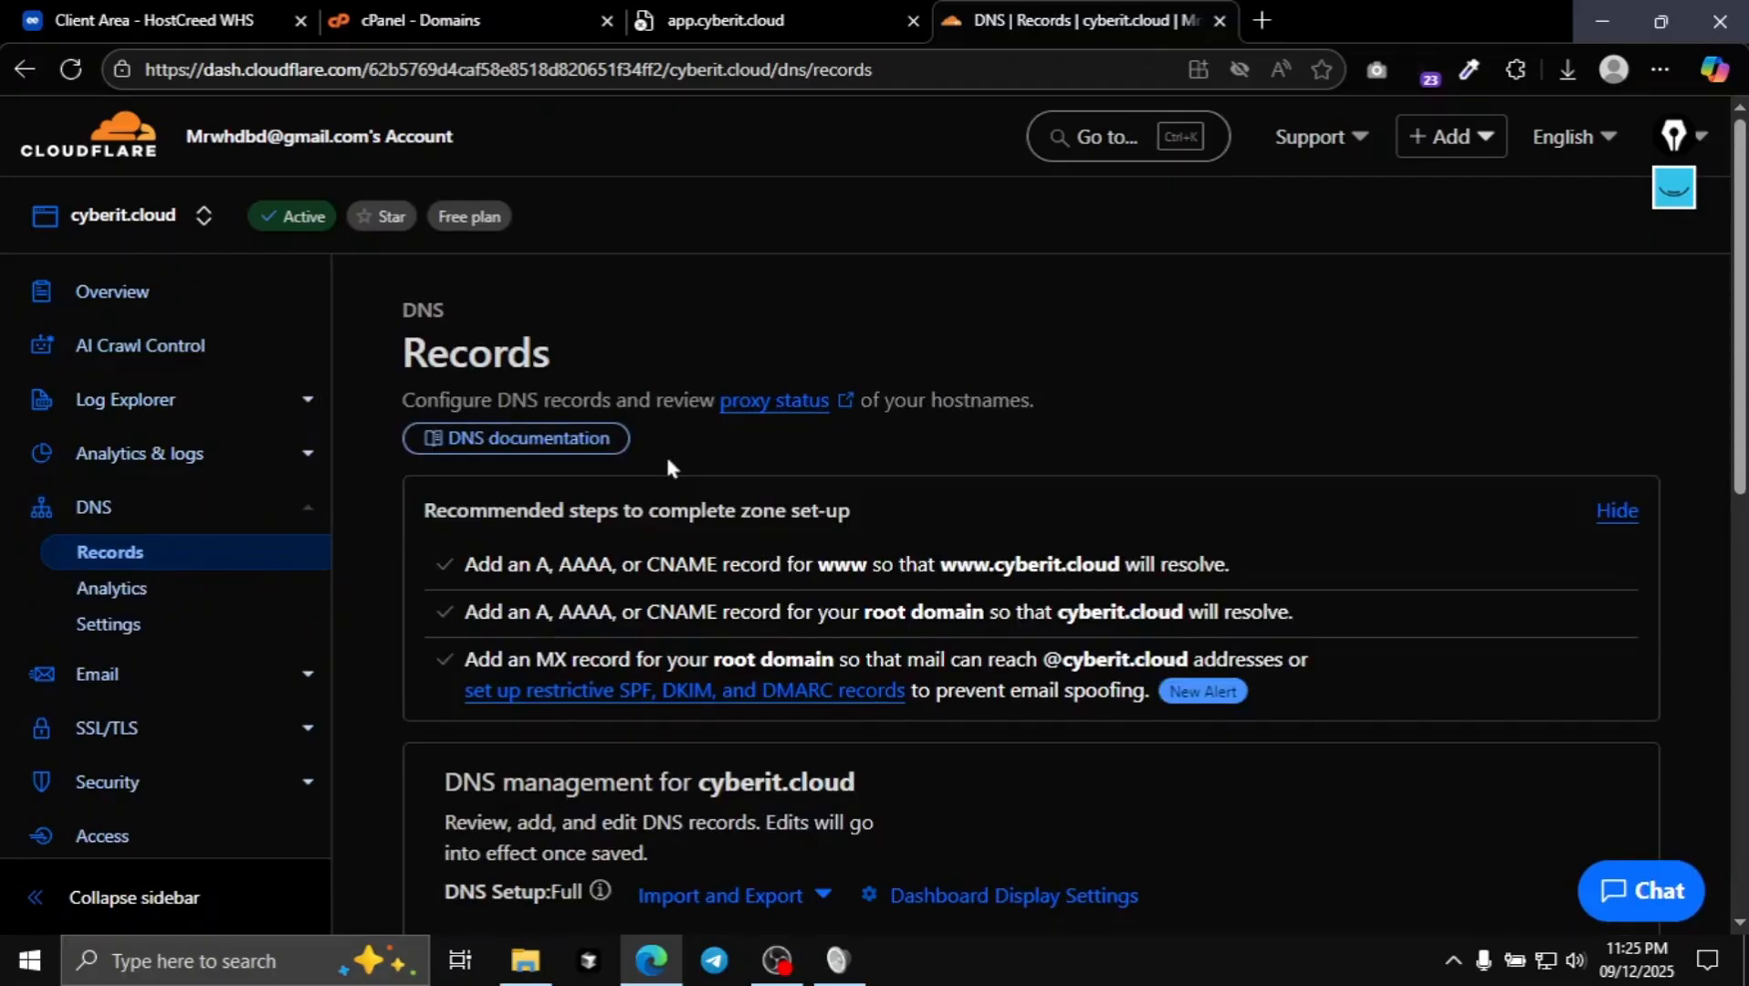
pyautogui.scroll(-5, 669, 456)
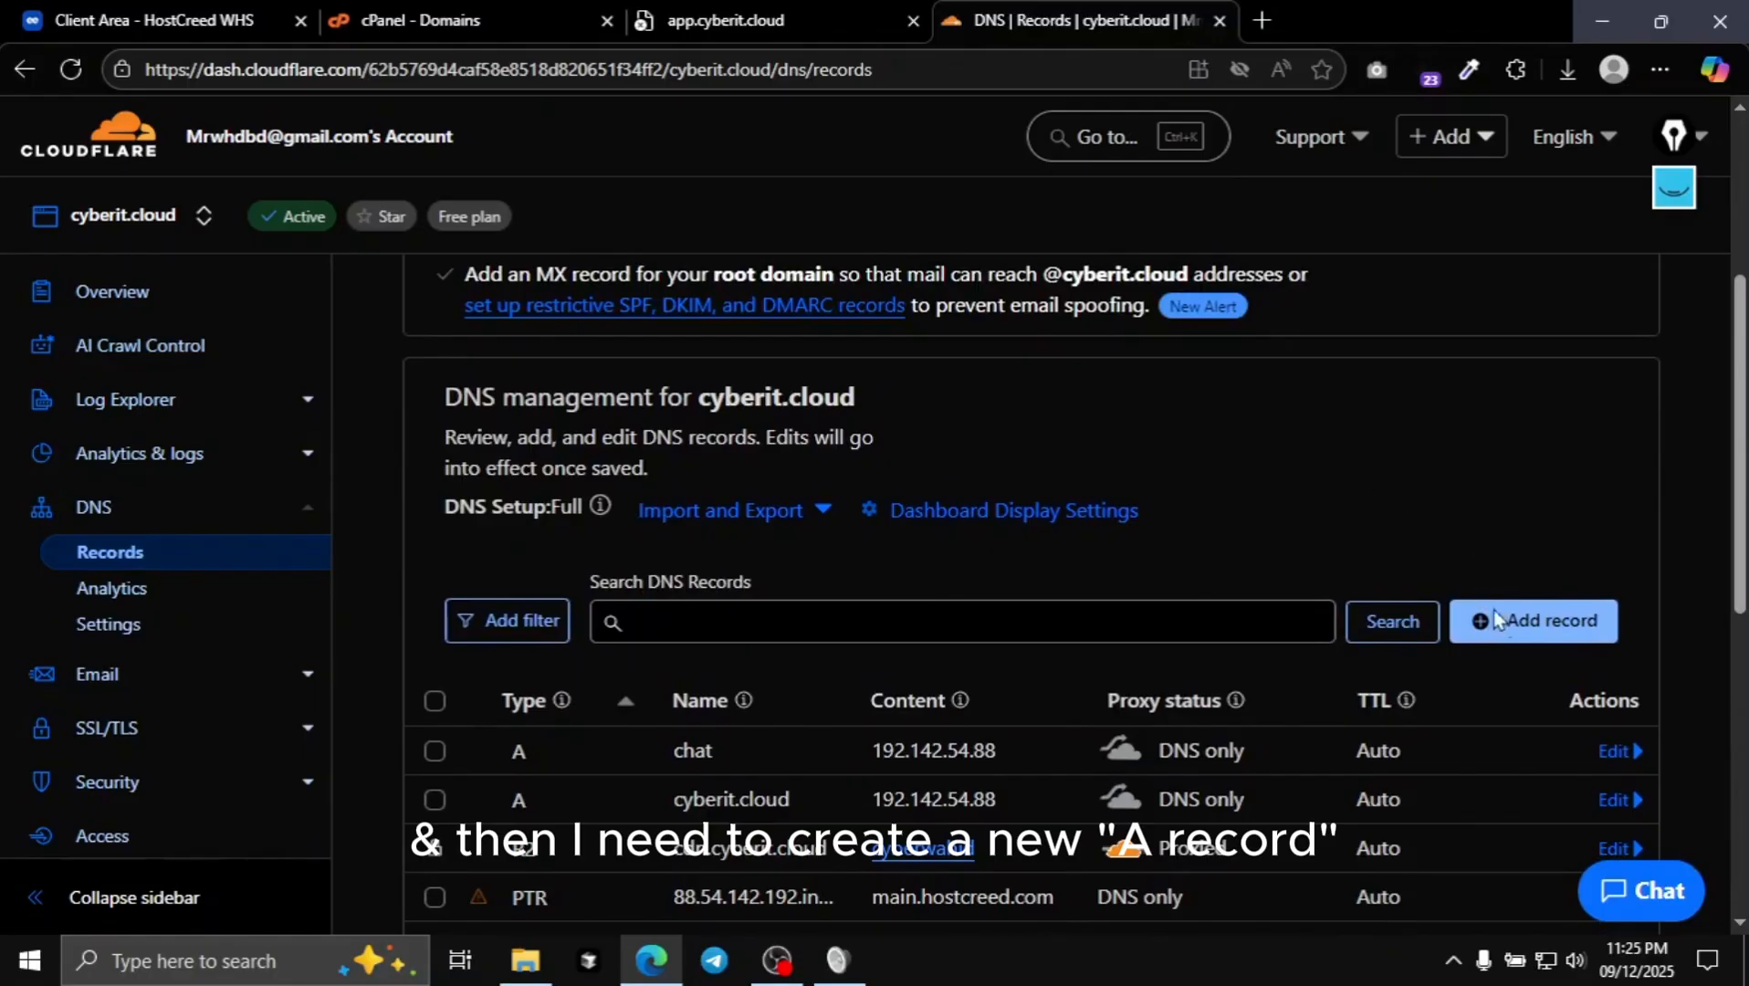
pyautogui.click(1500, 627)
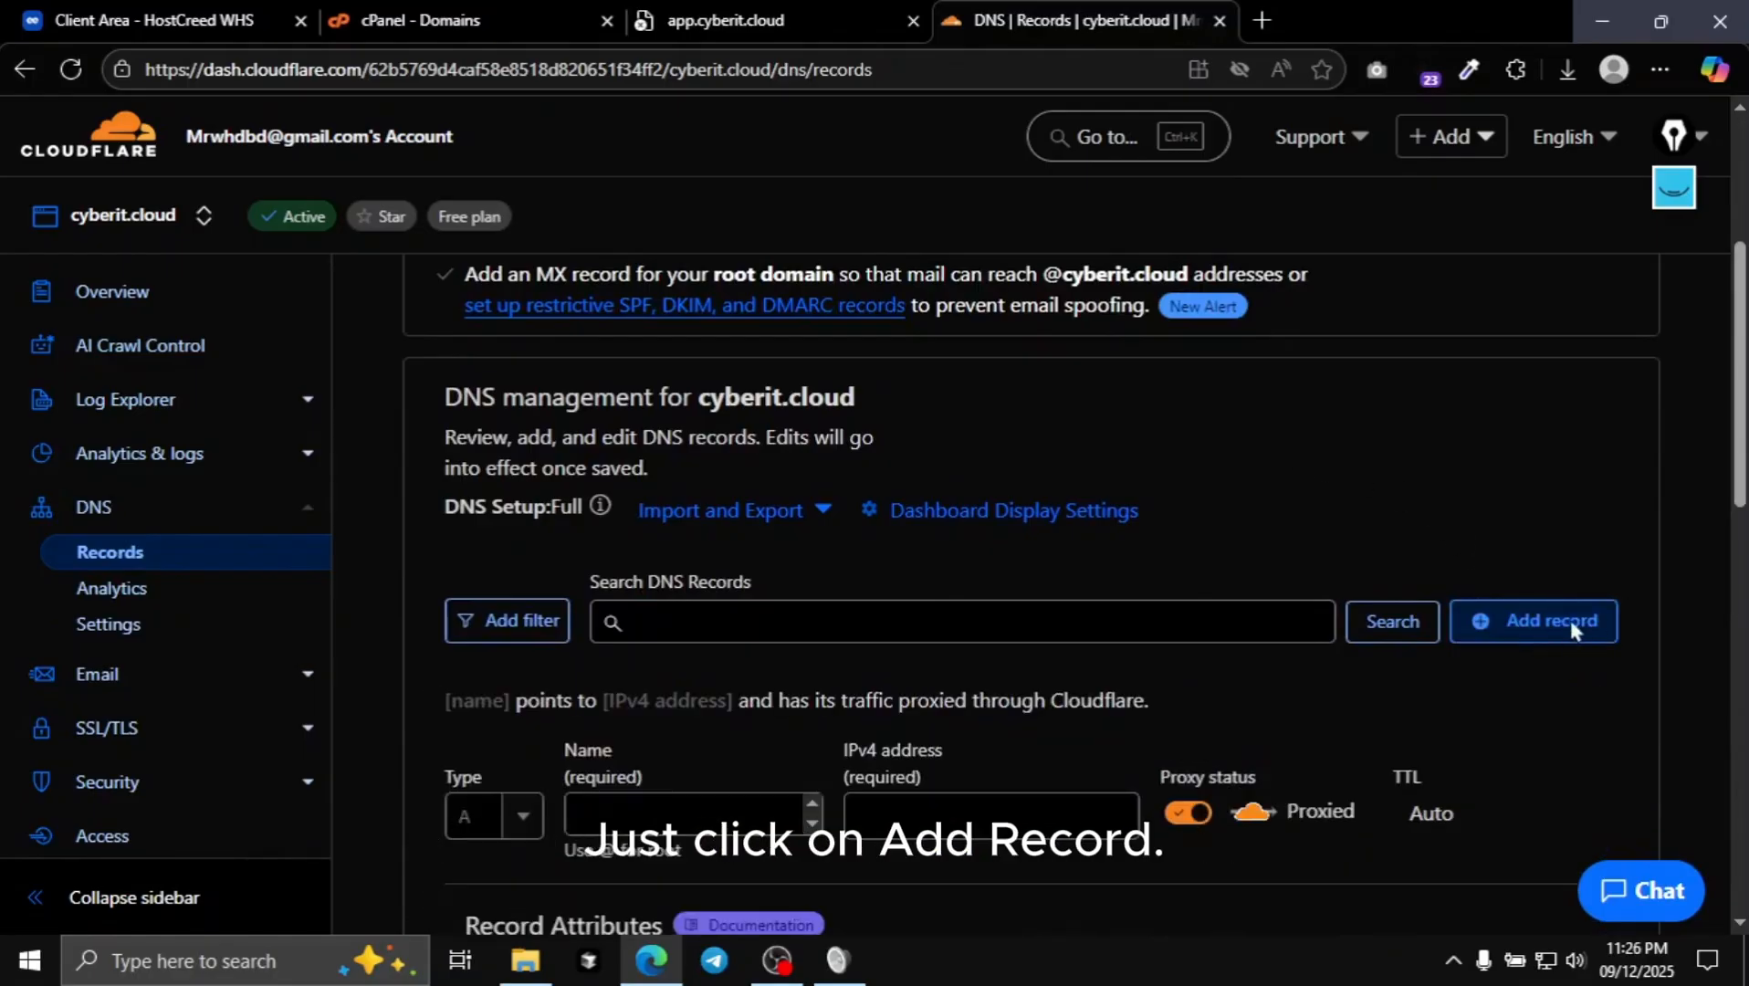
pyautogui.scroll(-1, 1476, 484)
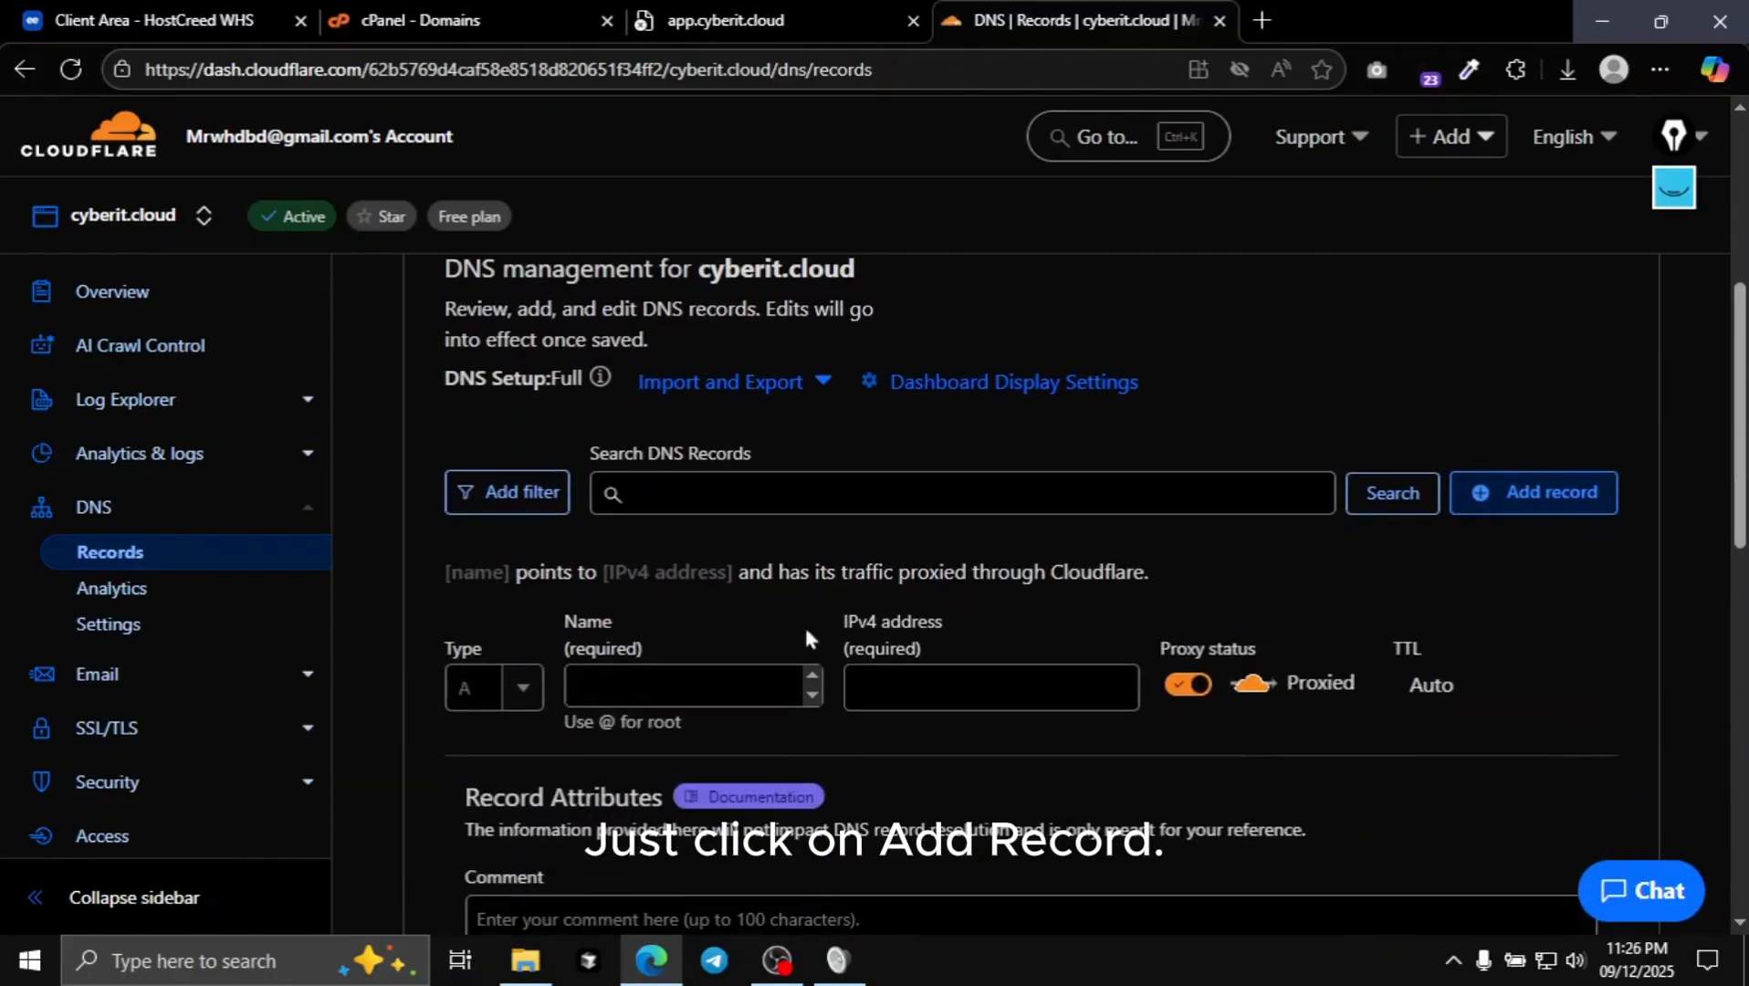
pyautogui.click(467, 689)
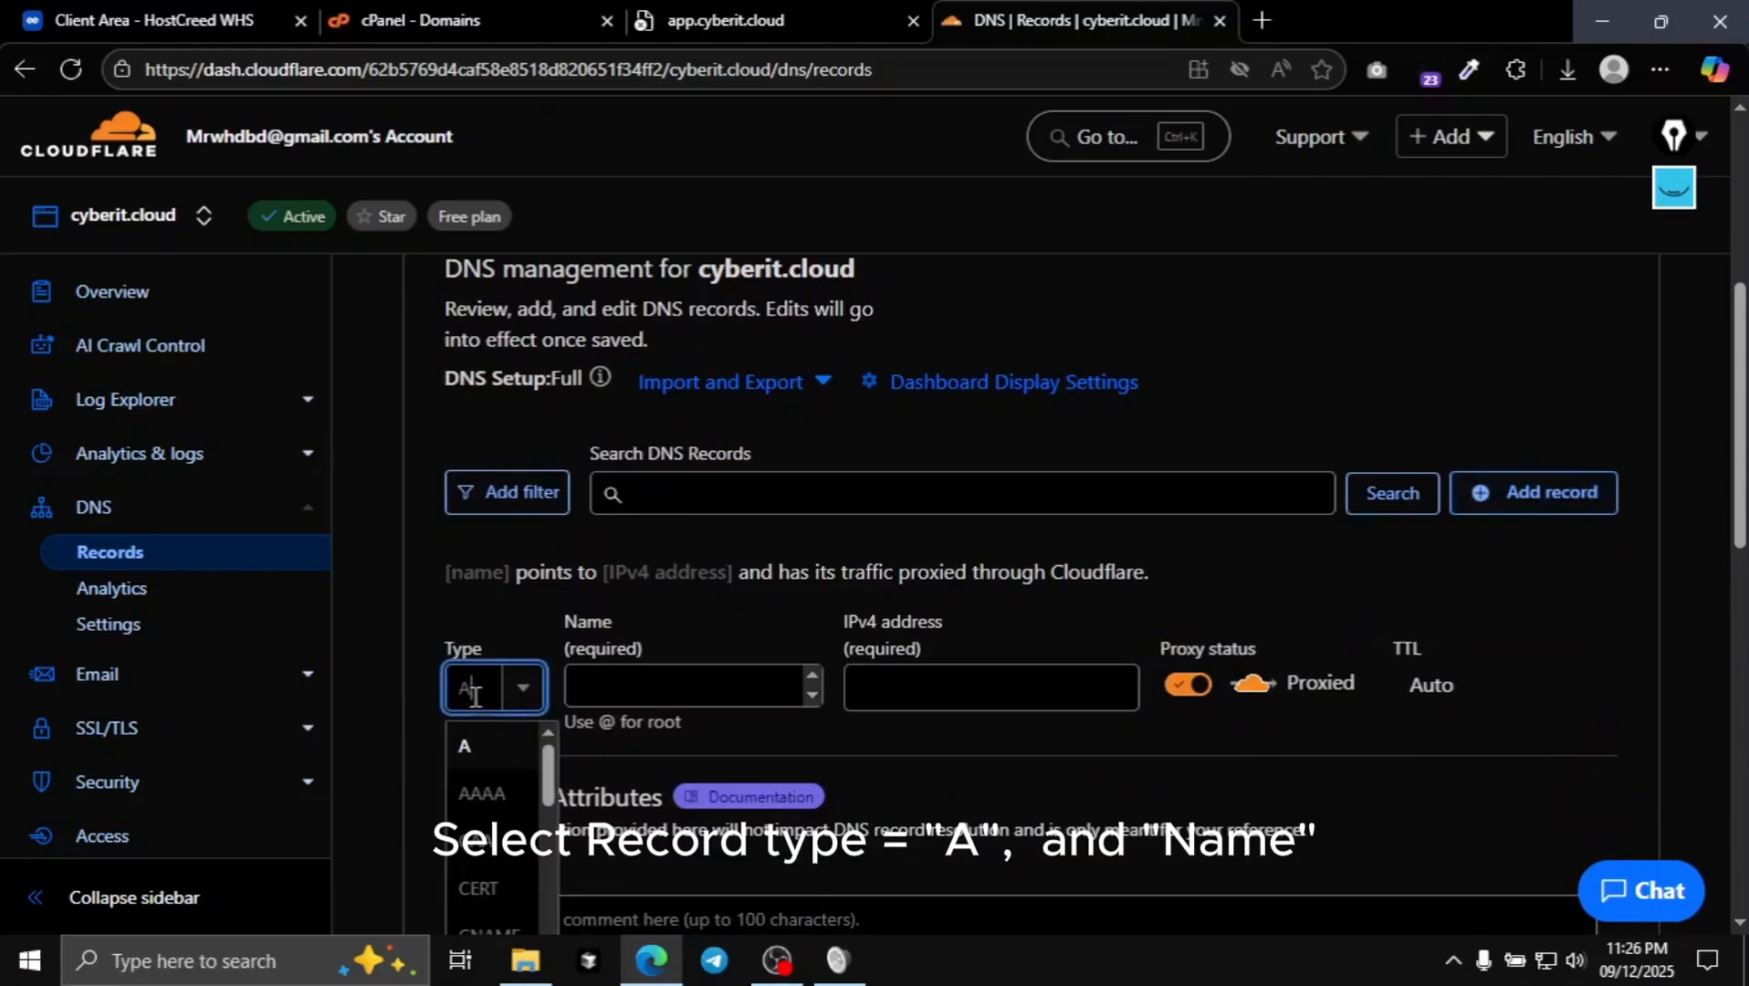
pyautogui.click(464, 747)
# - Check the subdomain name in cPanel and enter app as the record name
pyautogui.click(694, 678)
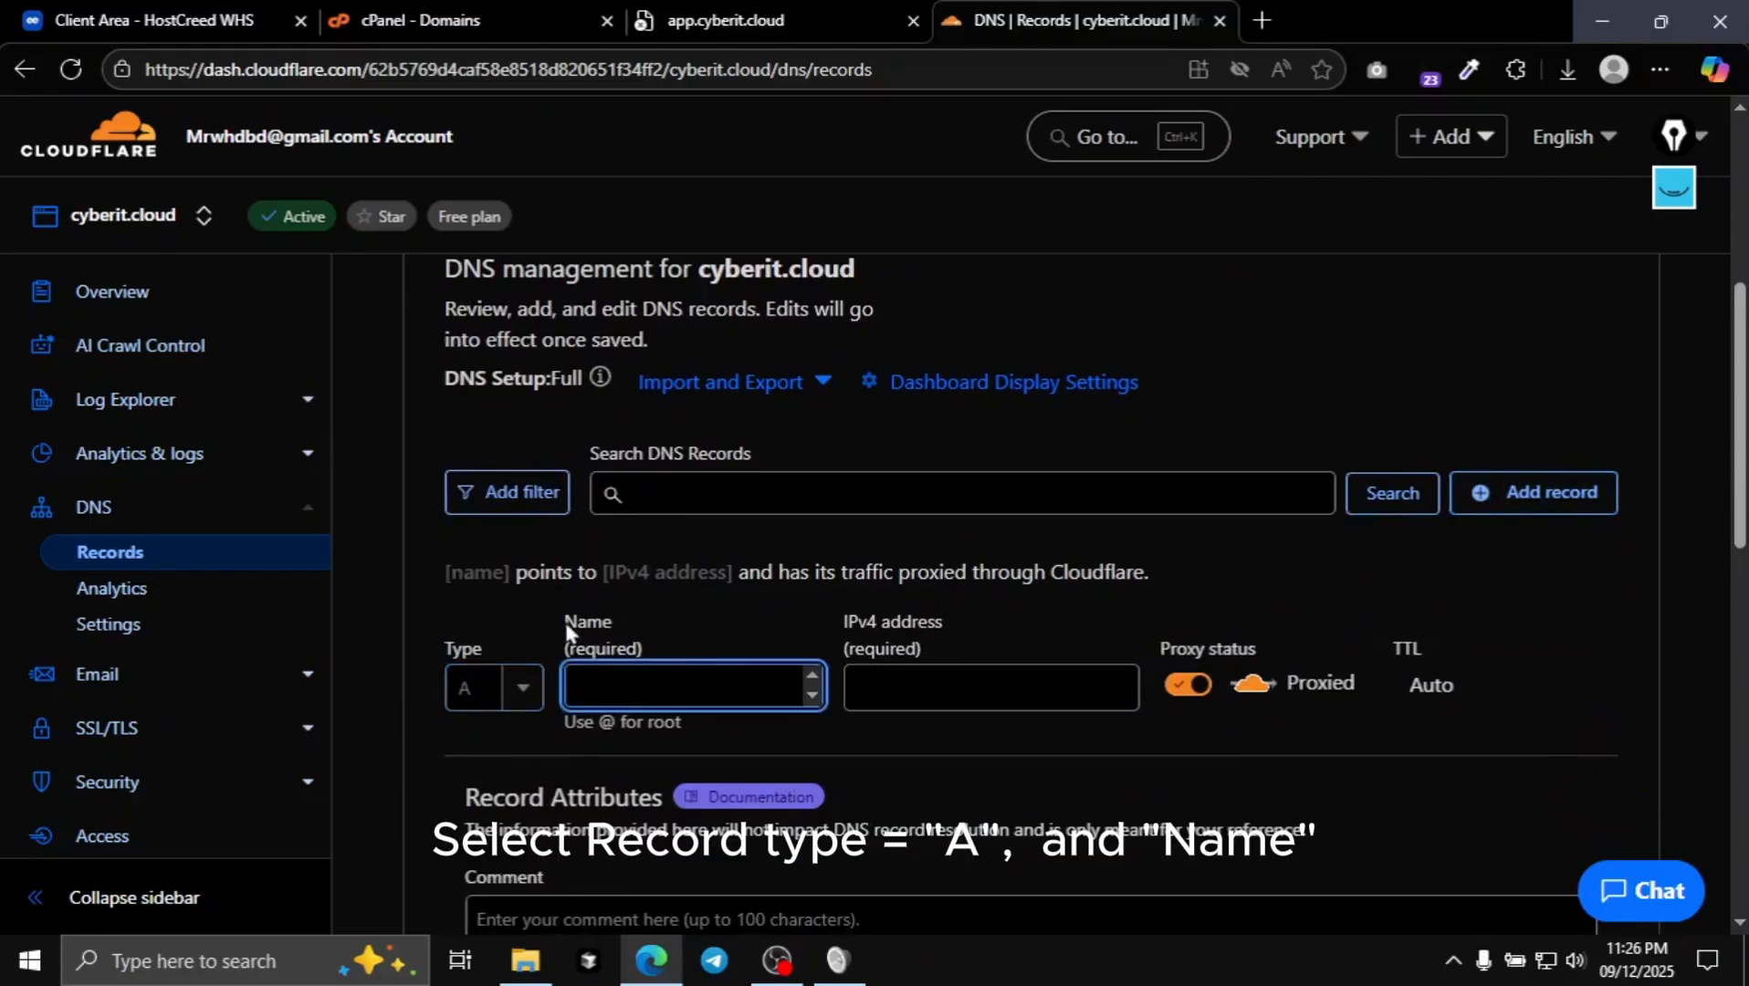
pyautogui.moveTo(566, 625); pyautogui.dragTo(681, 624)
pyautogui.click(681, 625)
pyautogui.click(496, 13)
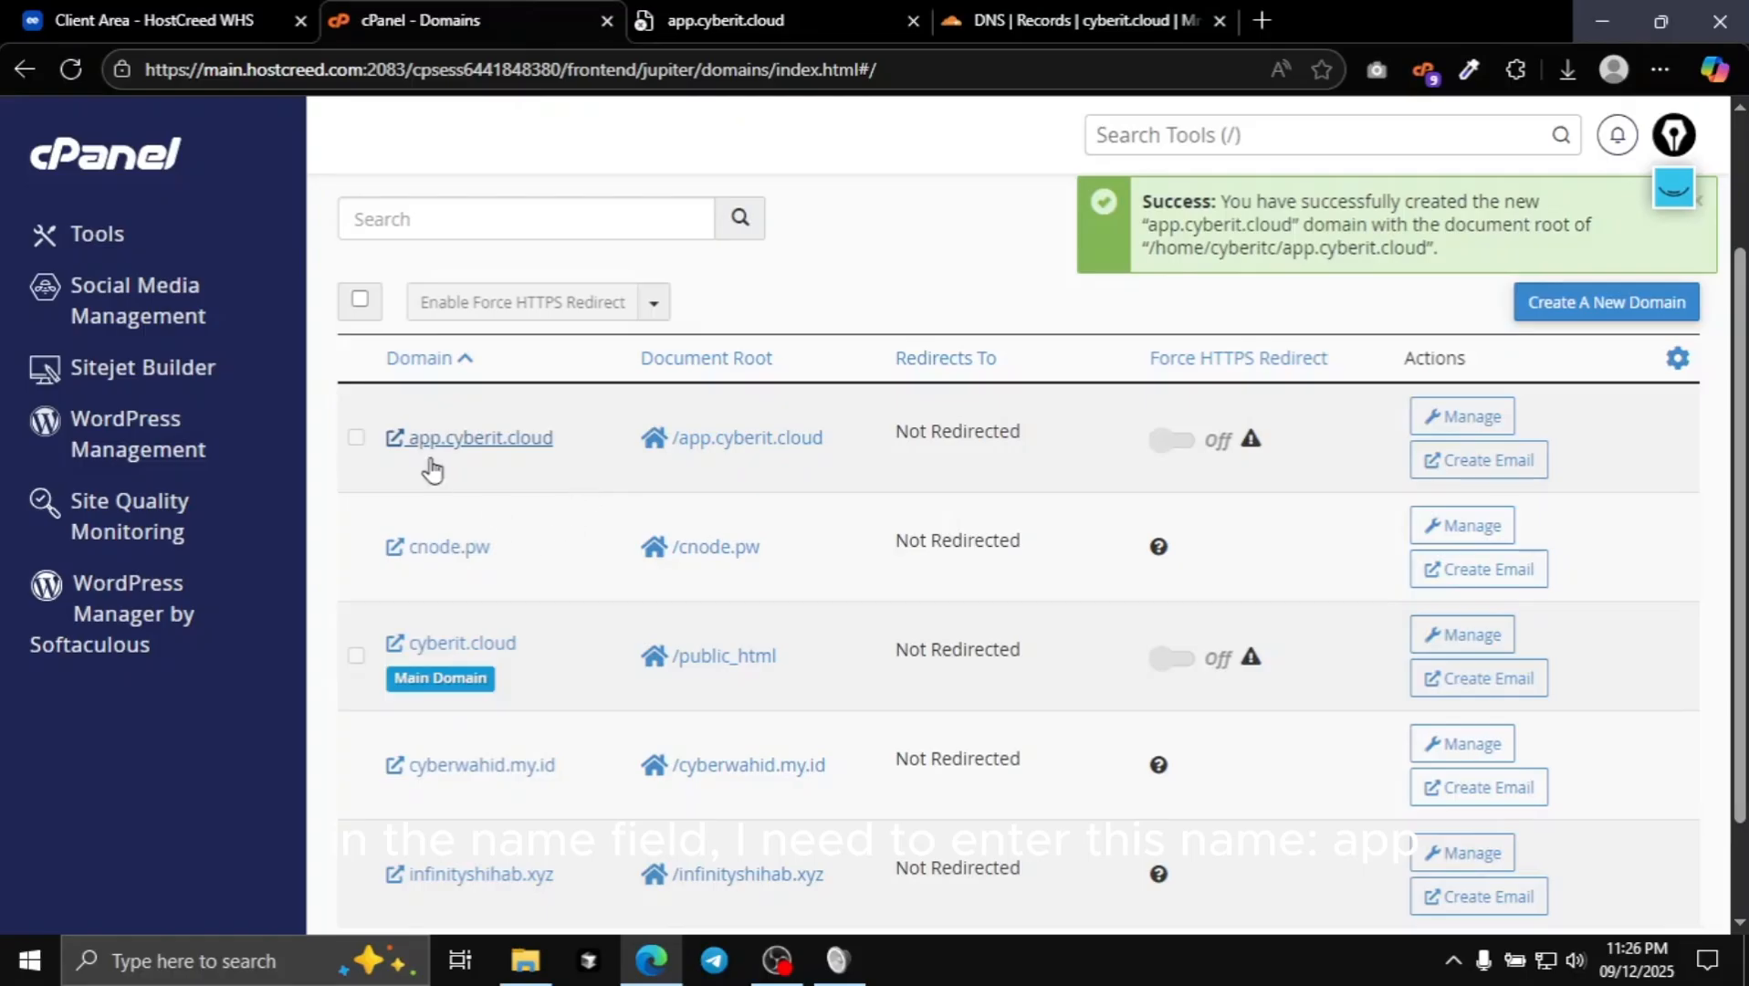
pyautogui.click(1082, 21)
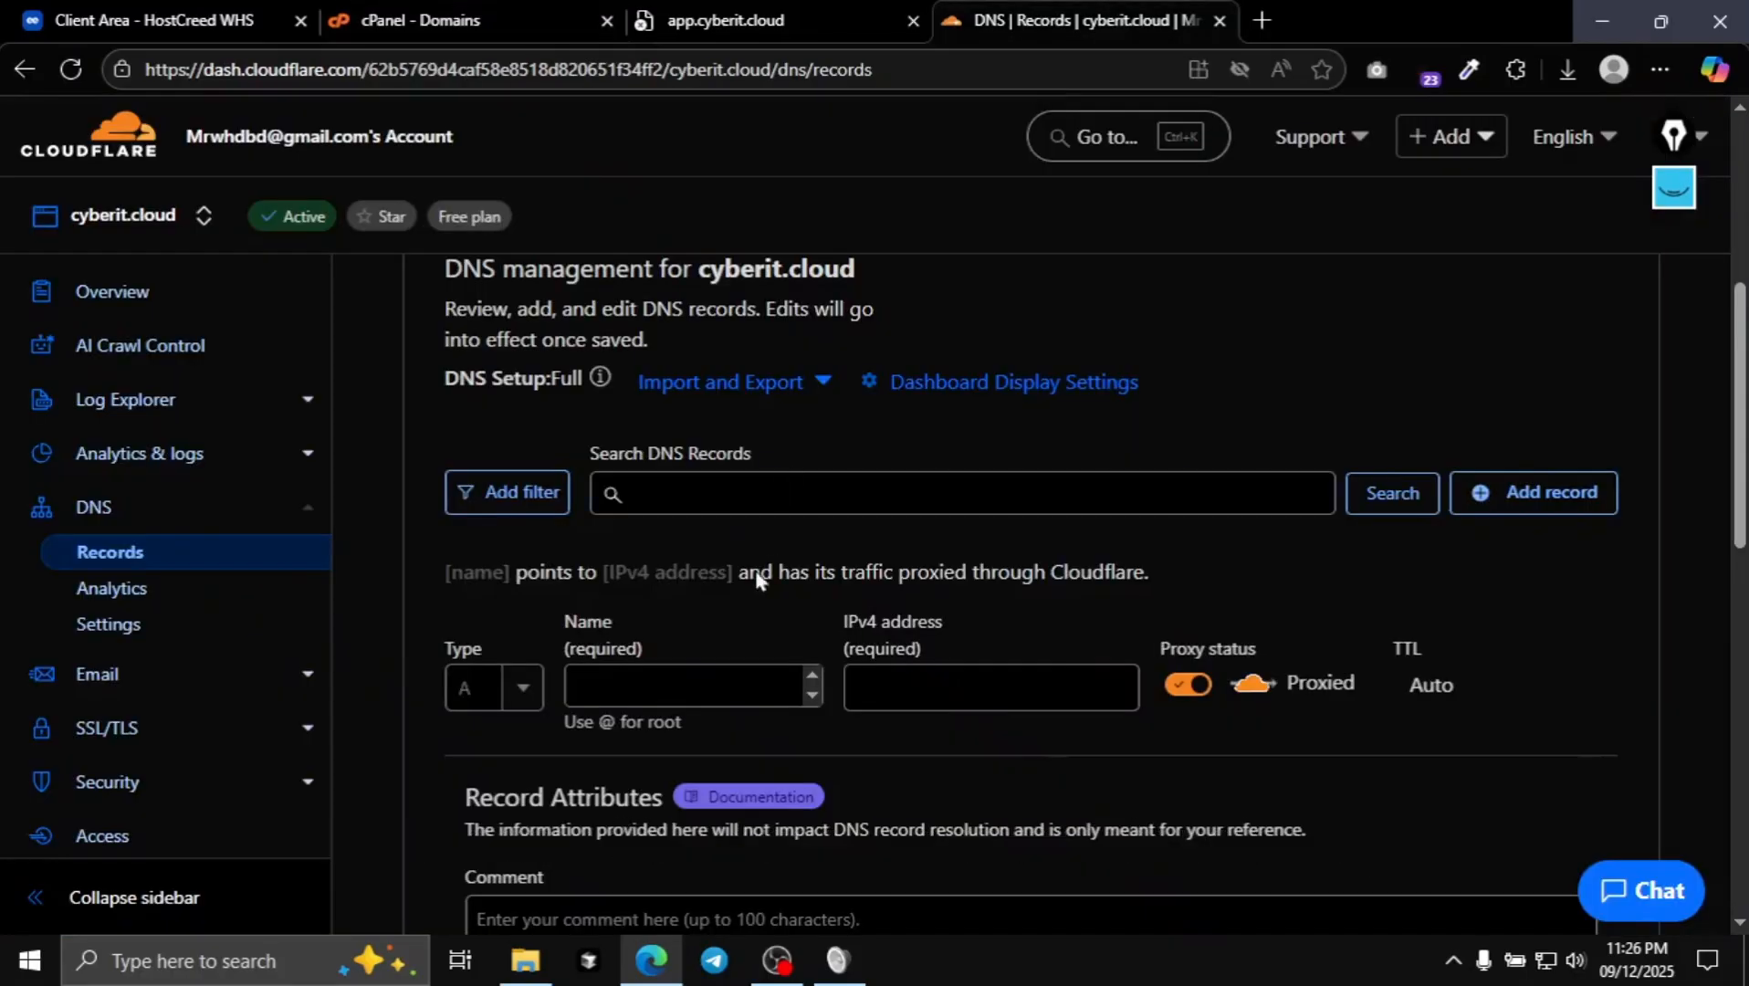
pyautogui.click(647, 688)
pyautogui.write('app')
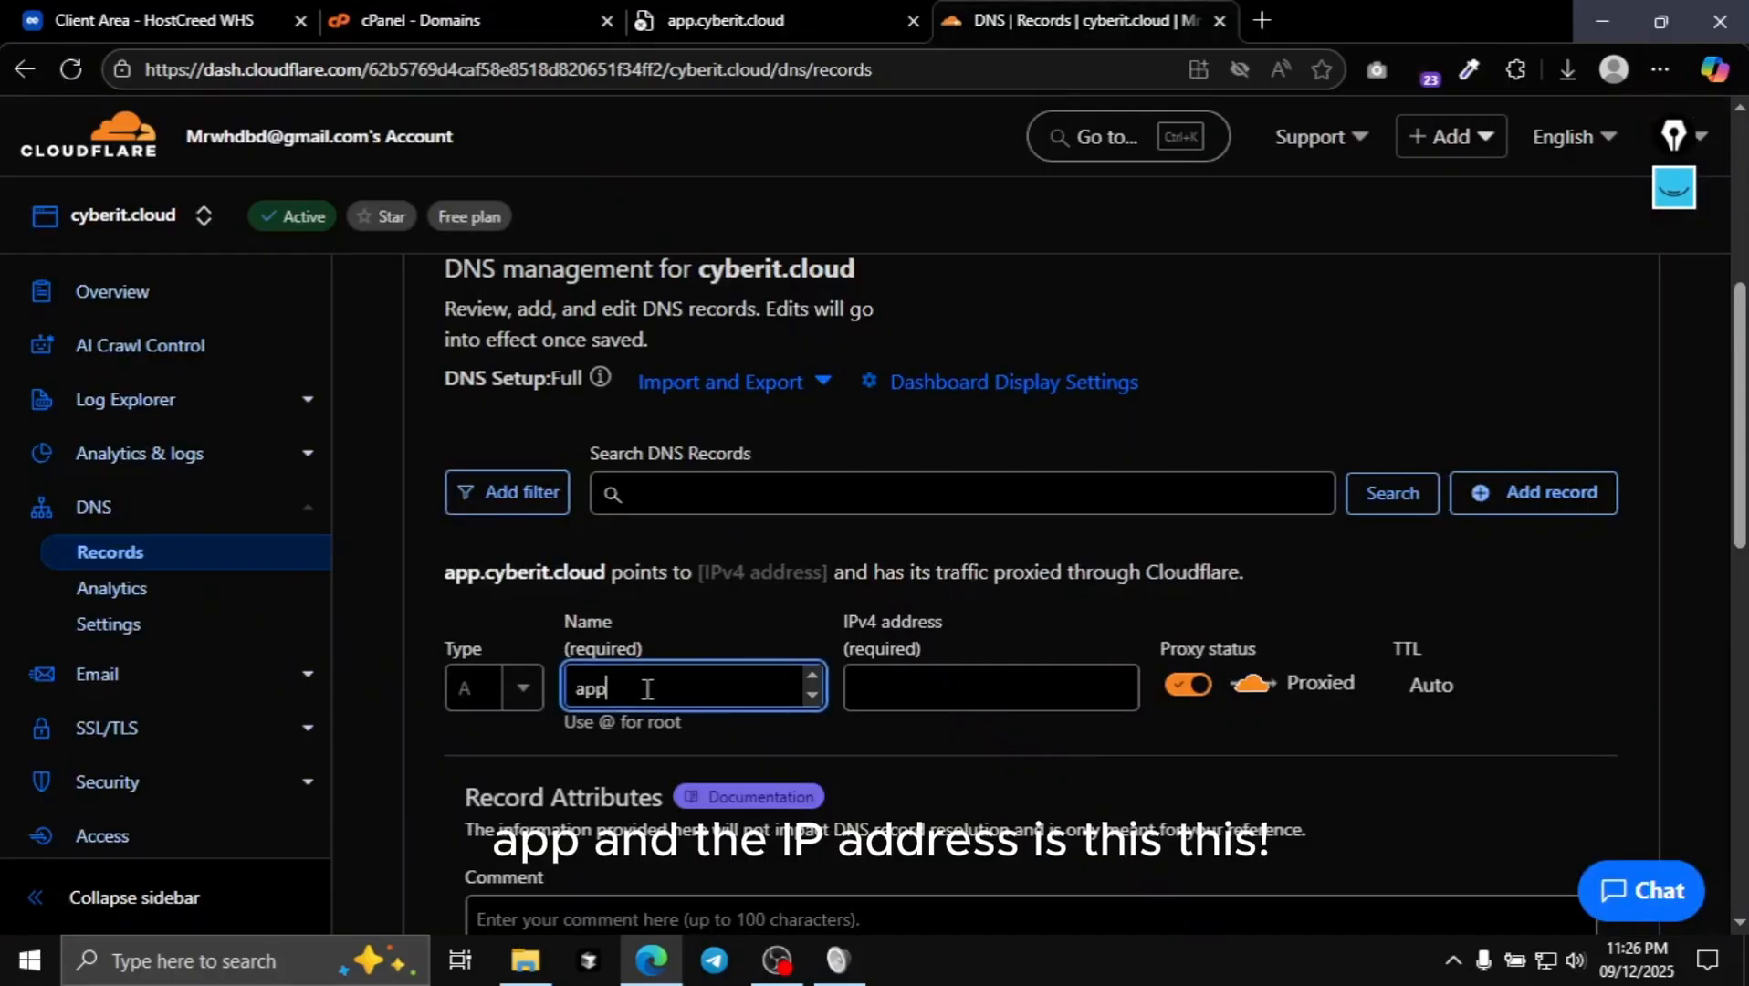
pyautogui.click(552, 17)
# - Copy the shared IP address 192.142.54.88 from the cPanel home page
pyautogui.click(108, 155)
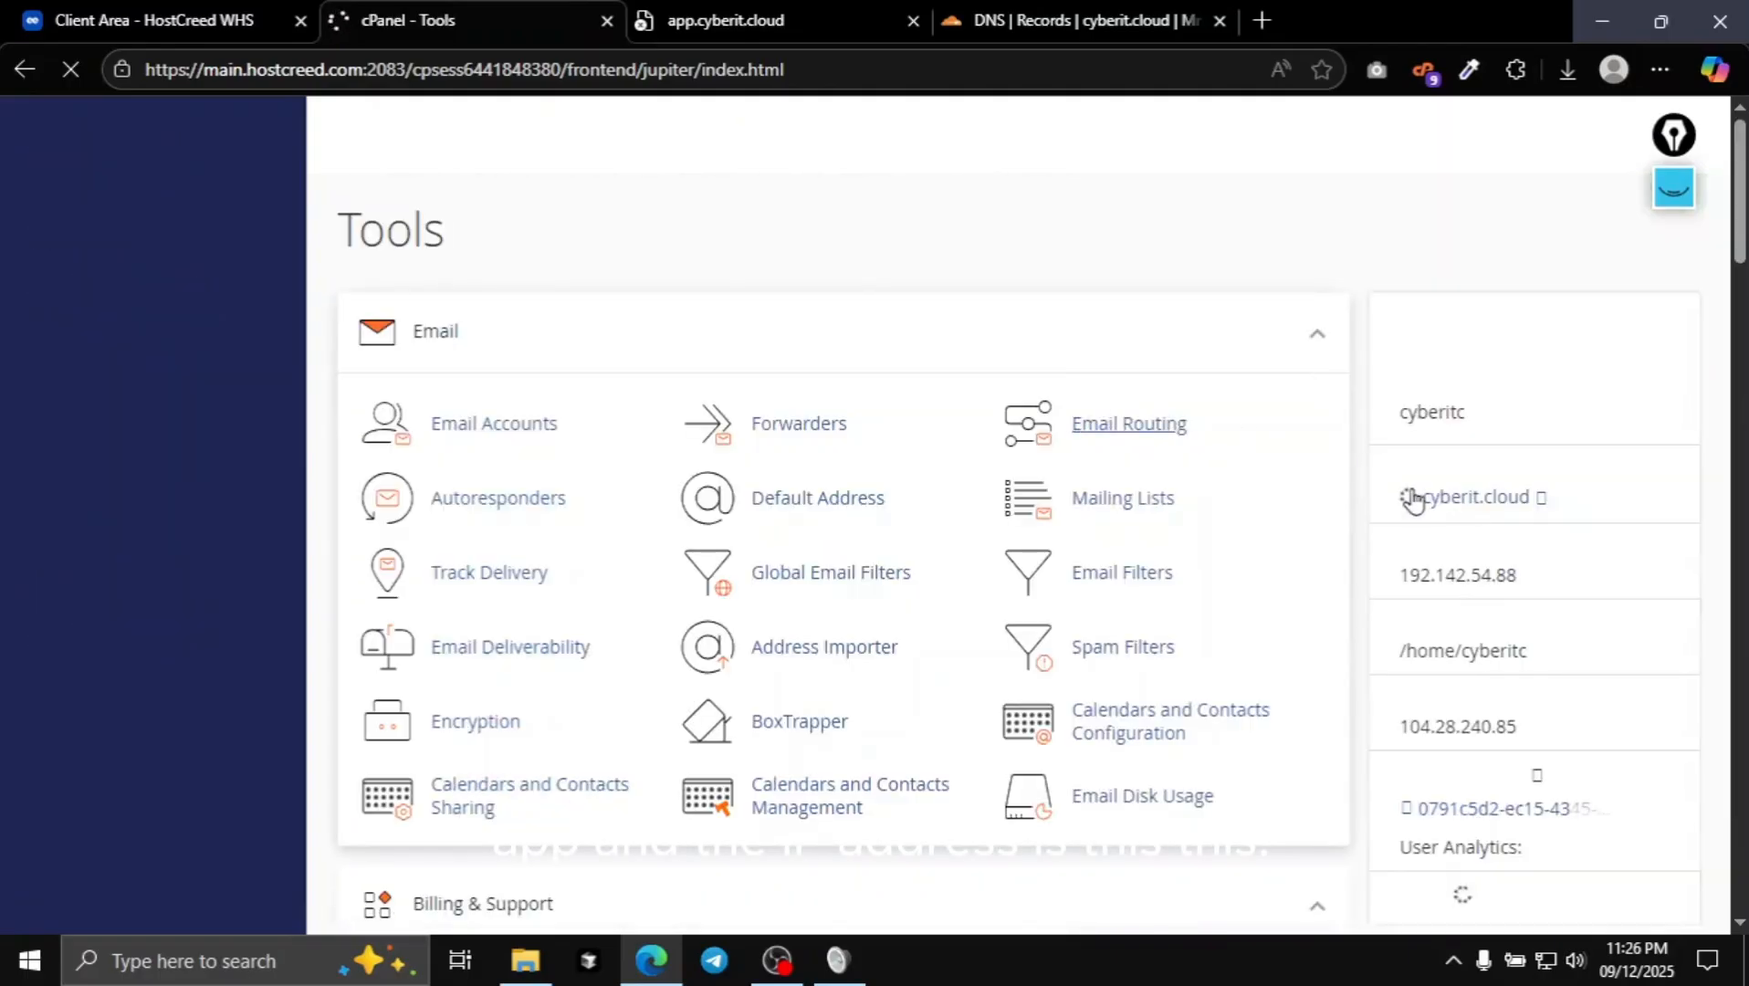
pyautogui.doubleClick(1451, 575)
pyautogui.rightClick(1446, 580)
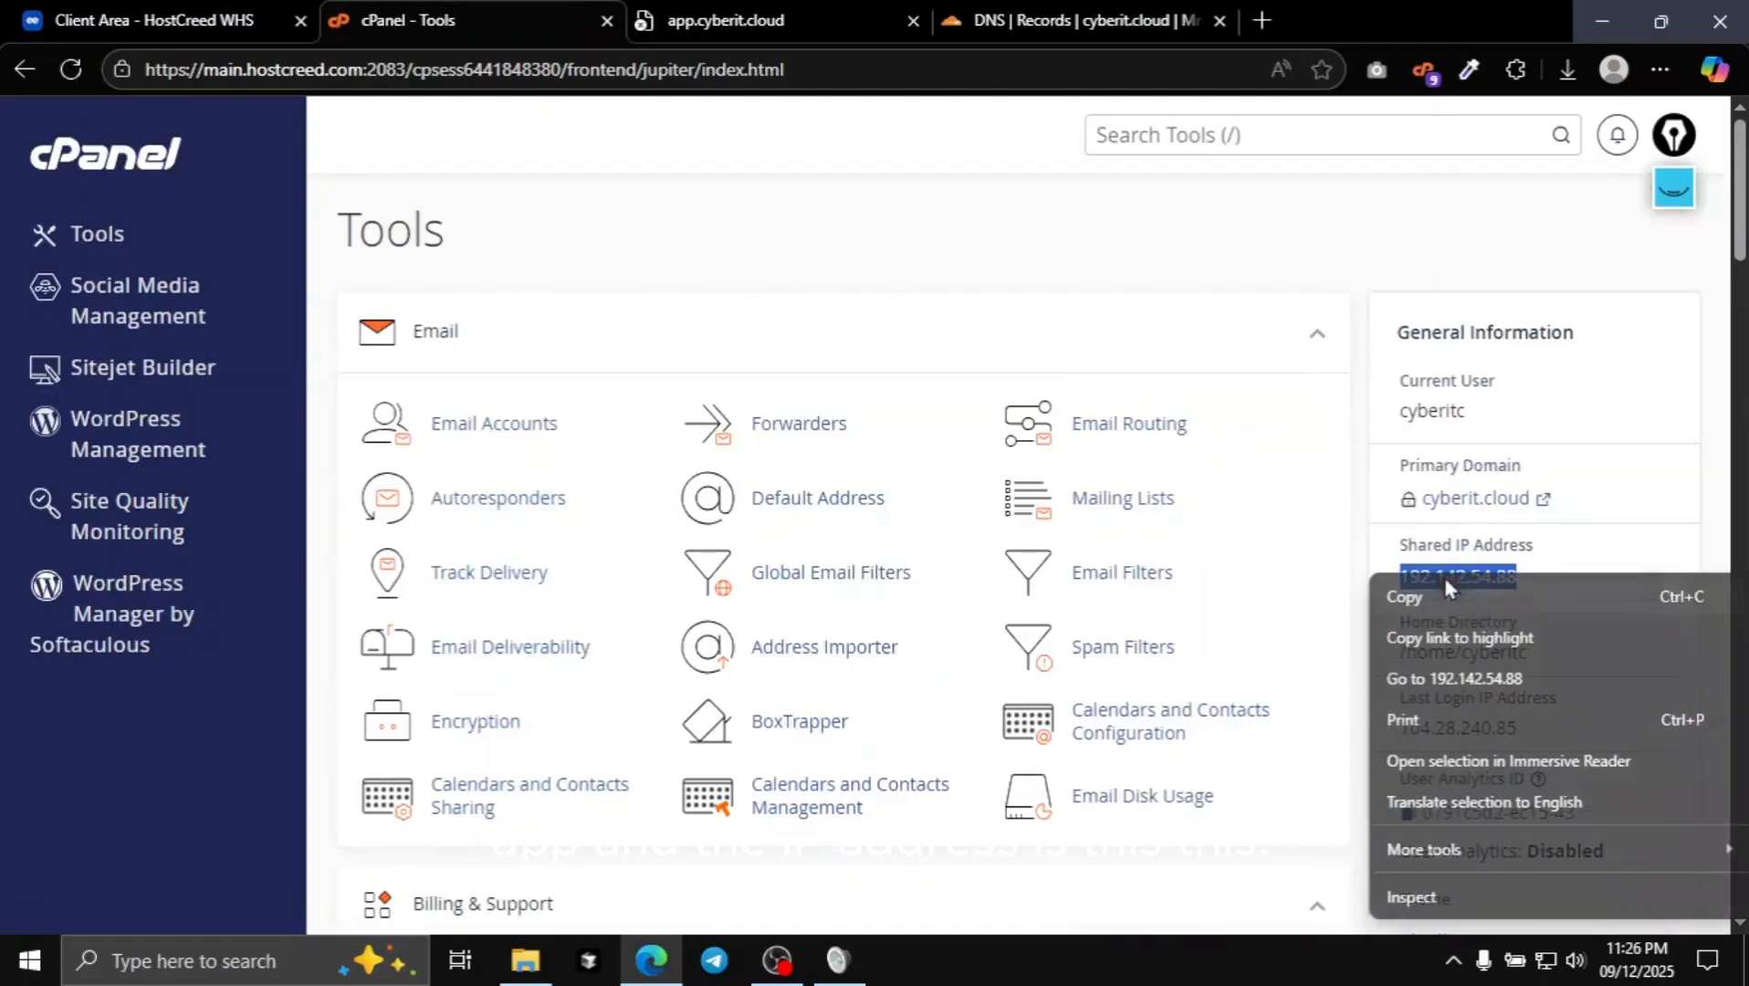
pyautogui.click(1446, 593)
# - Paste 192.142.54.88 as the record's IPv4 address and set proxy status to DNS only
pyautogui.click(835, 2)
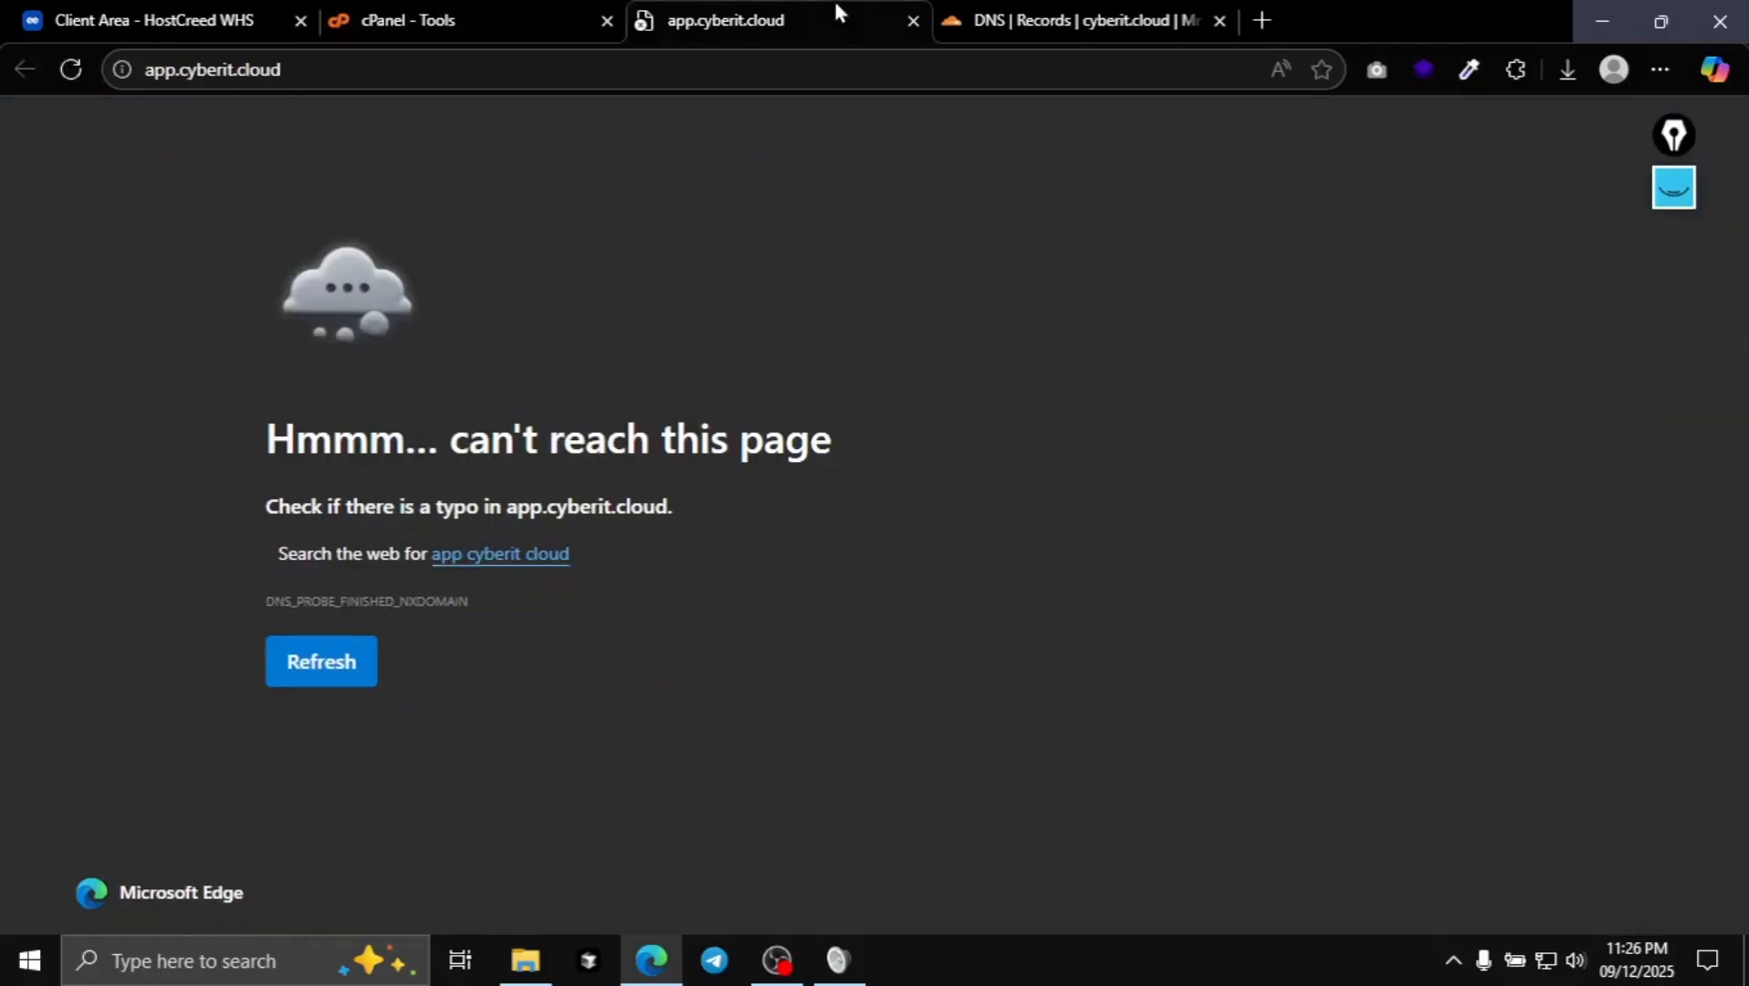
pyautogui.click(1117, 11)
pyautogui.click(938, 687)
pyautogui.rightClick(937, 687)
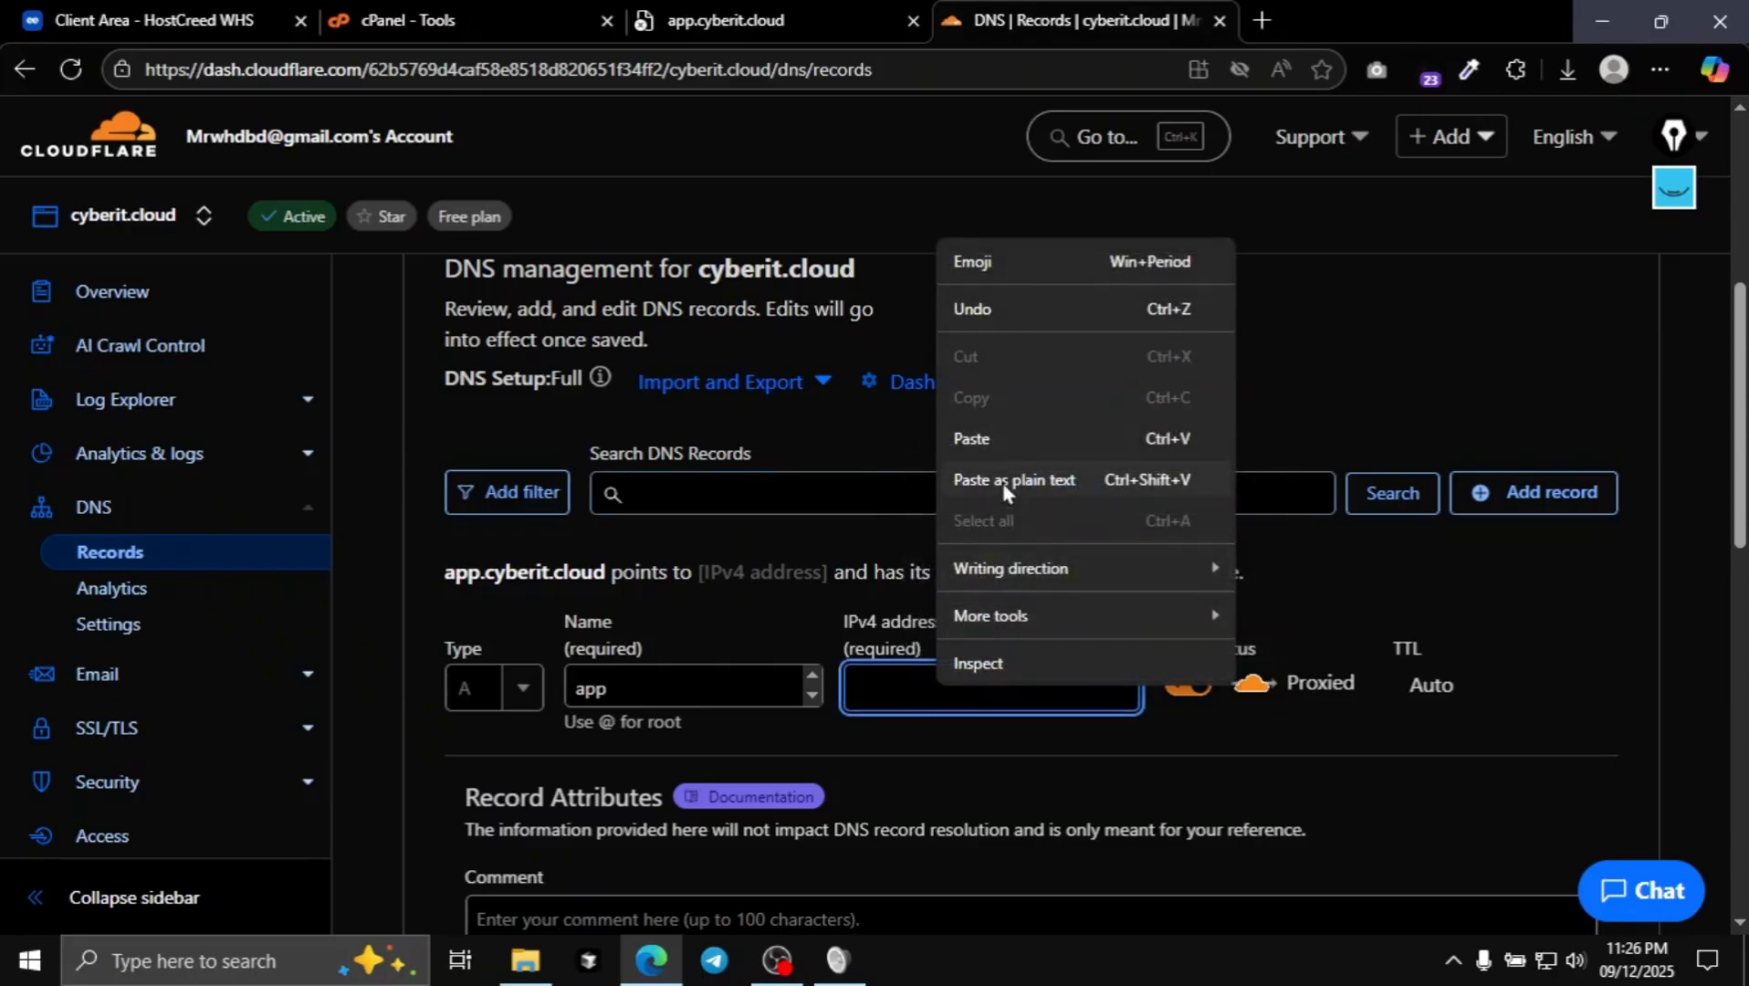
pyautogui.click(995, 436)
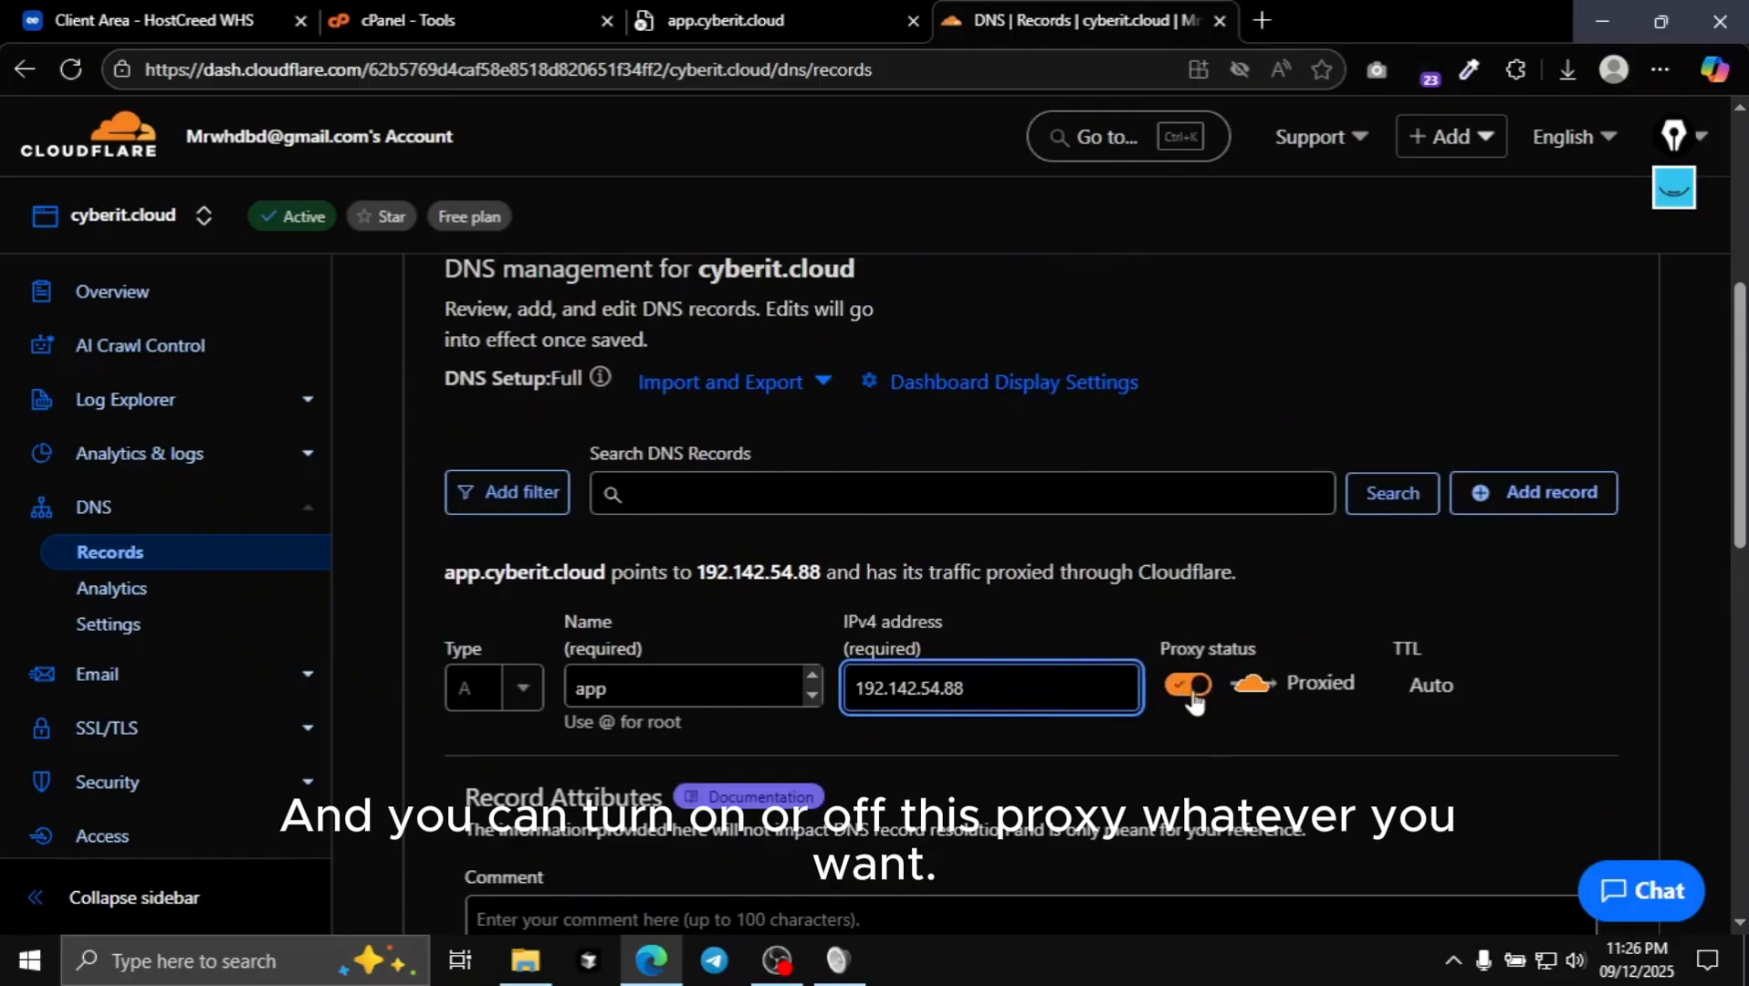
pyautogui.click(1190, 687)
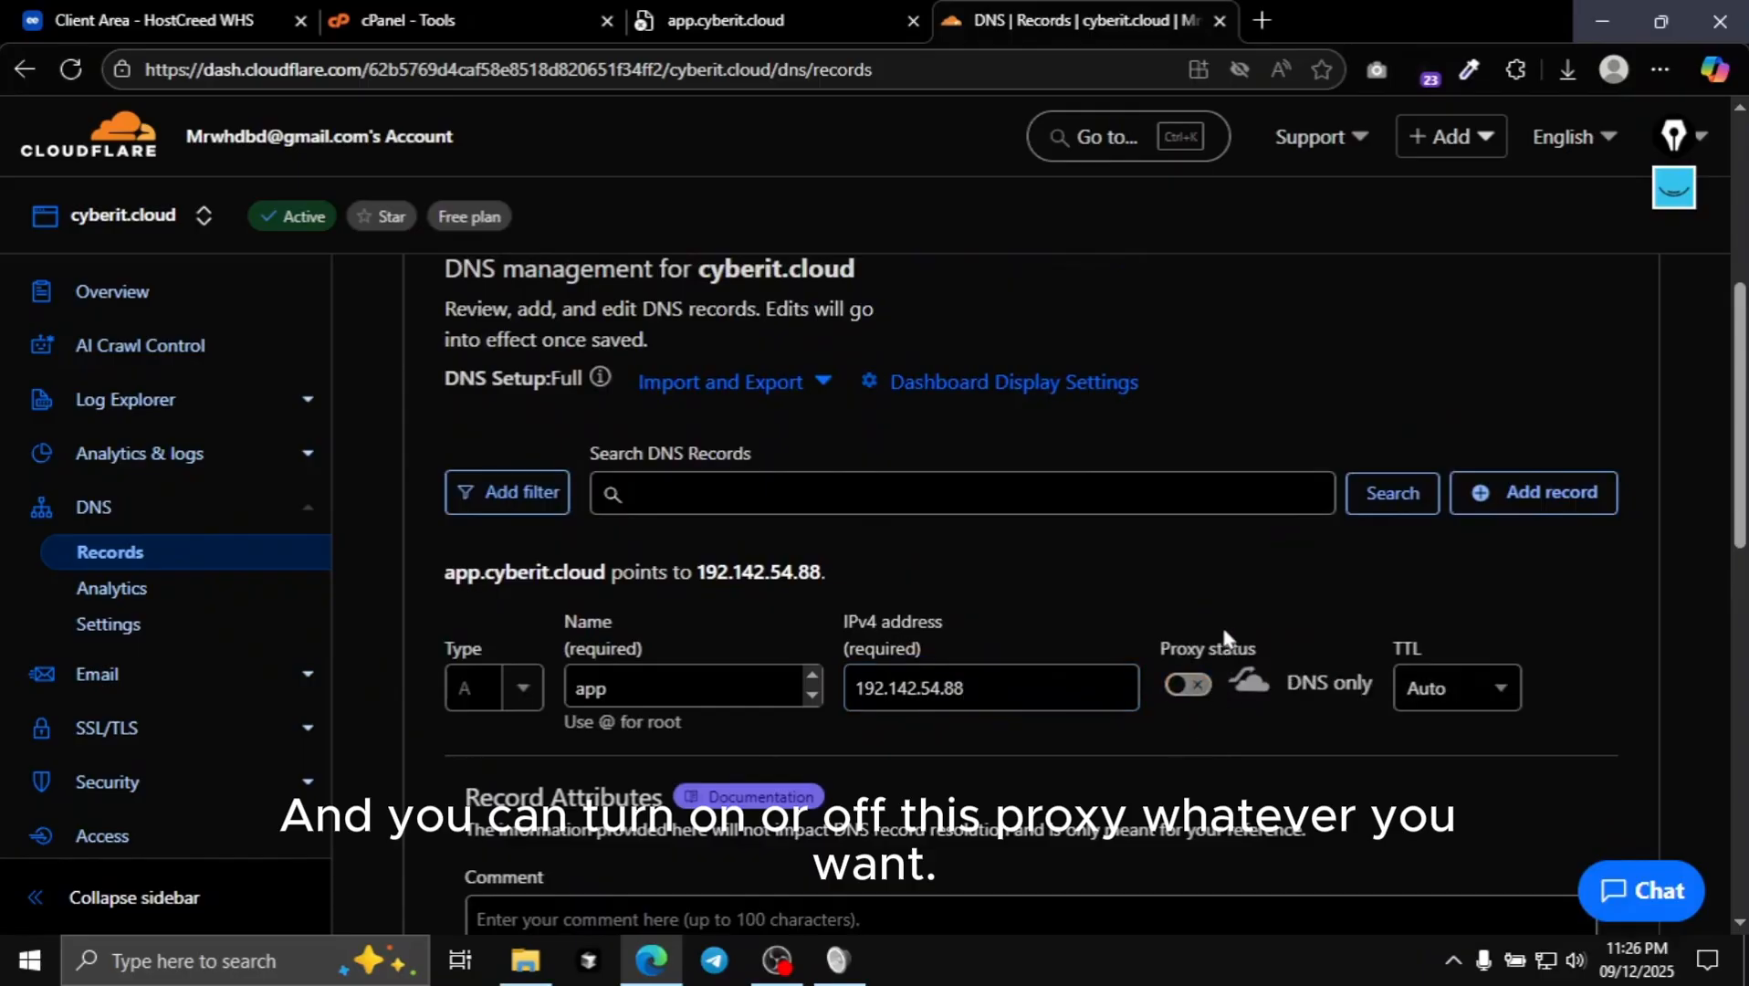
pyautogui.scroll(-4, 1227, 630)
pyautogui.scroll(1, 1211, 630)
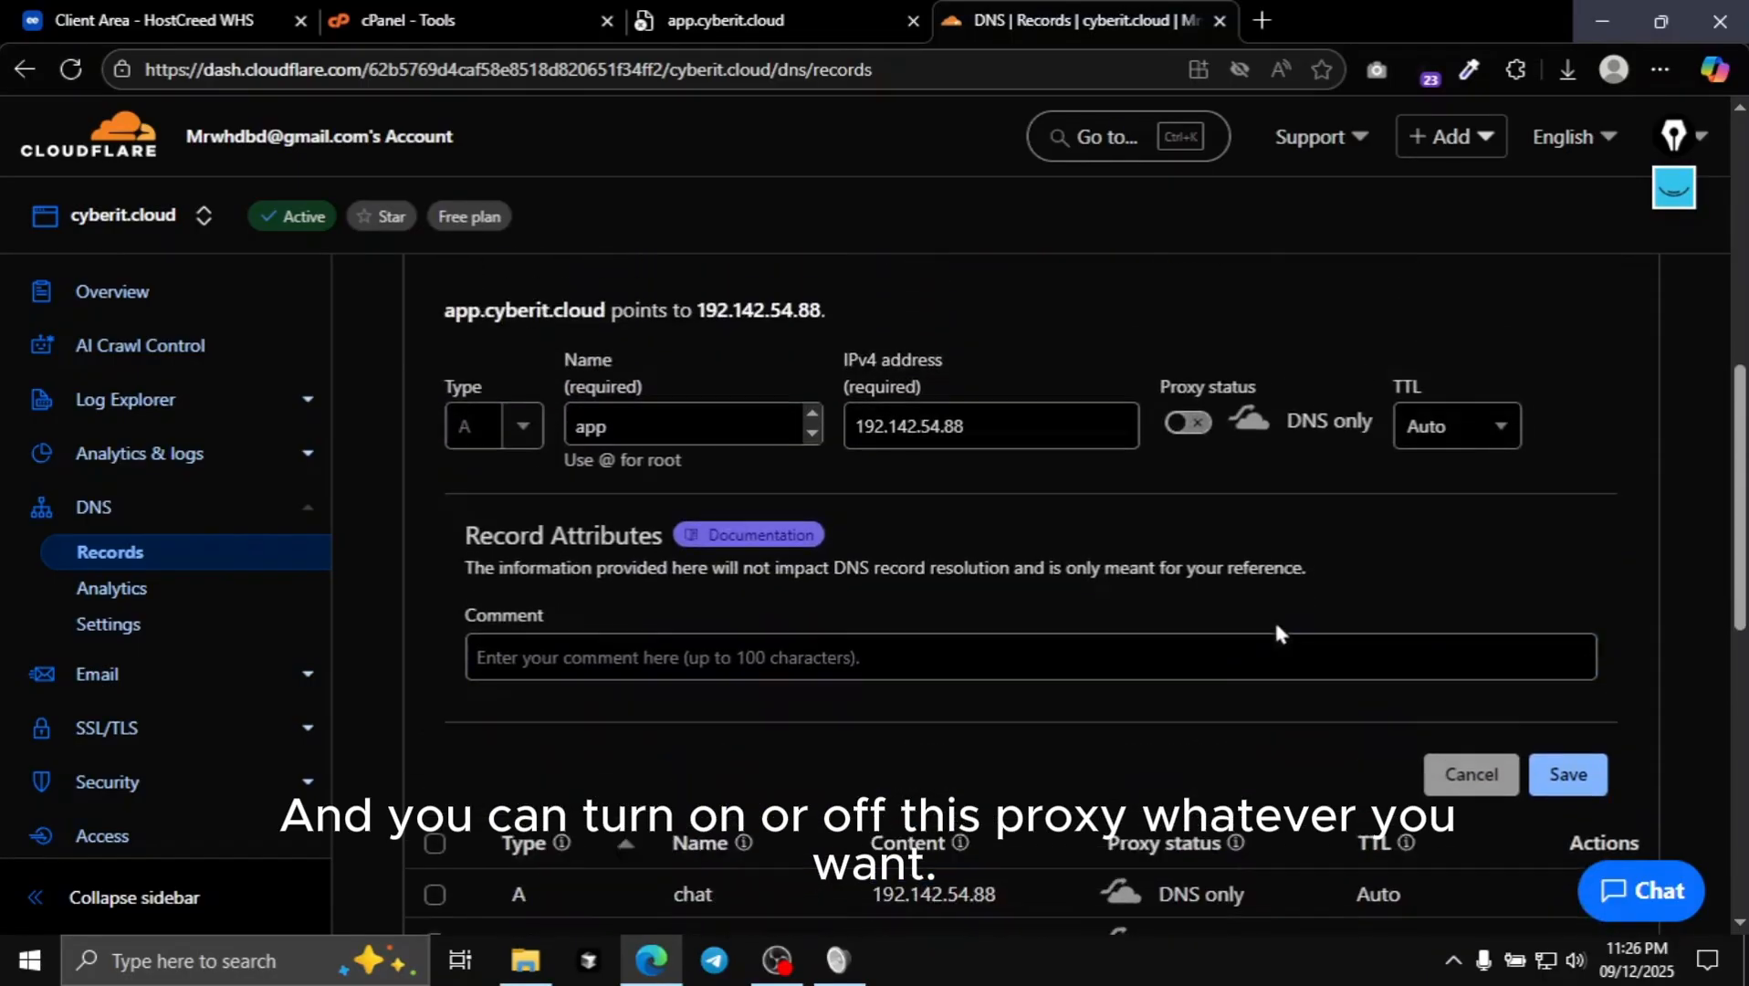
pyautogui.scroll(1, 1275, 624)
# - Scroll the records table to confirm the app A record at 192.142.54.88, DNS only
pyautogui.scroll(-1, 1370, 658)
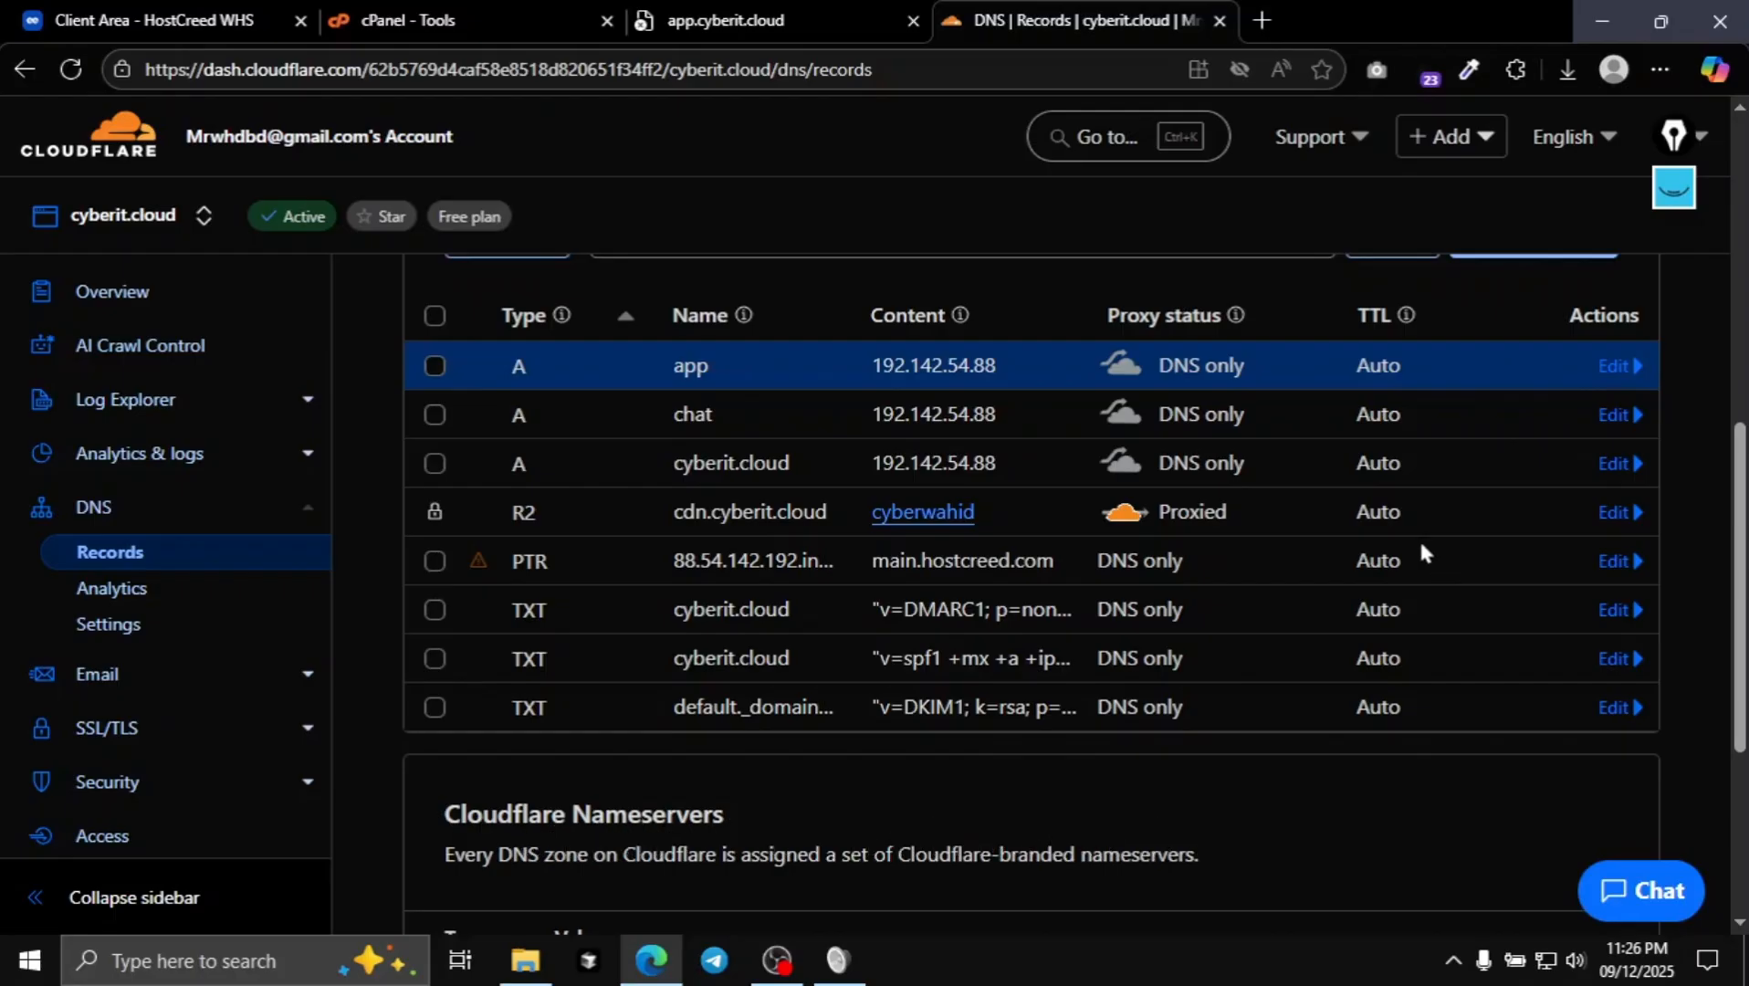
pyautogui.scroll(4, 1324, 557)
pyautogui.scroll(5, 1096, 557)
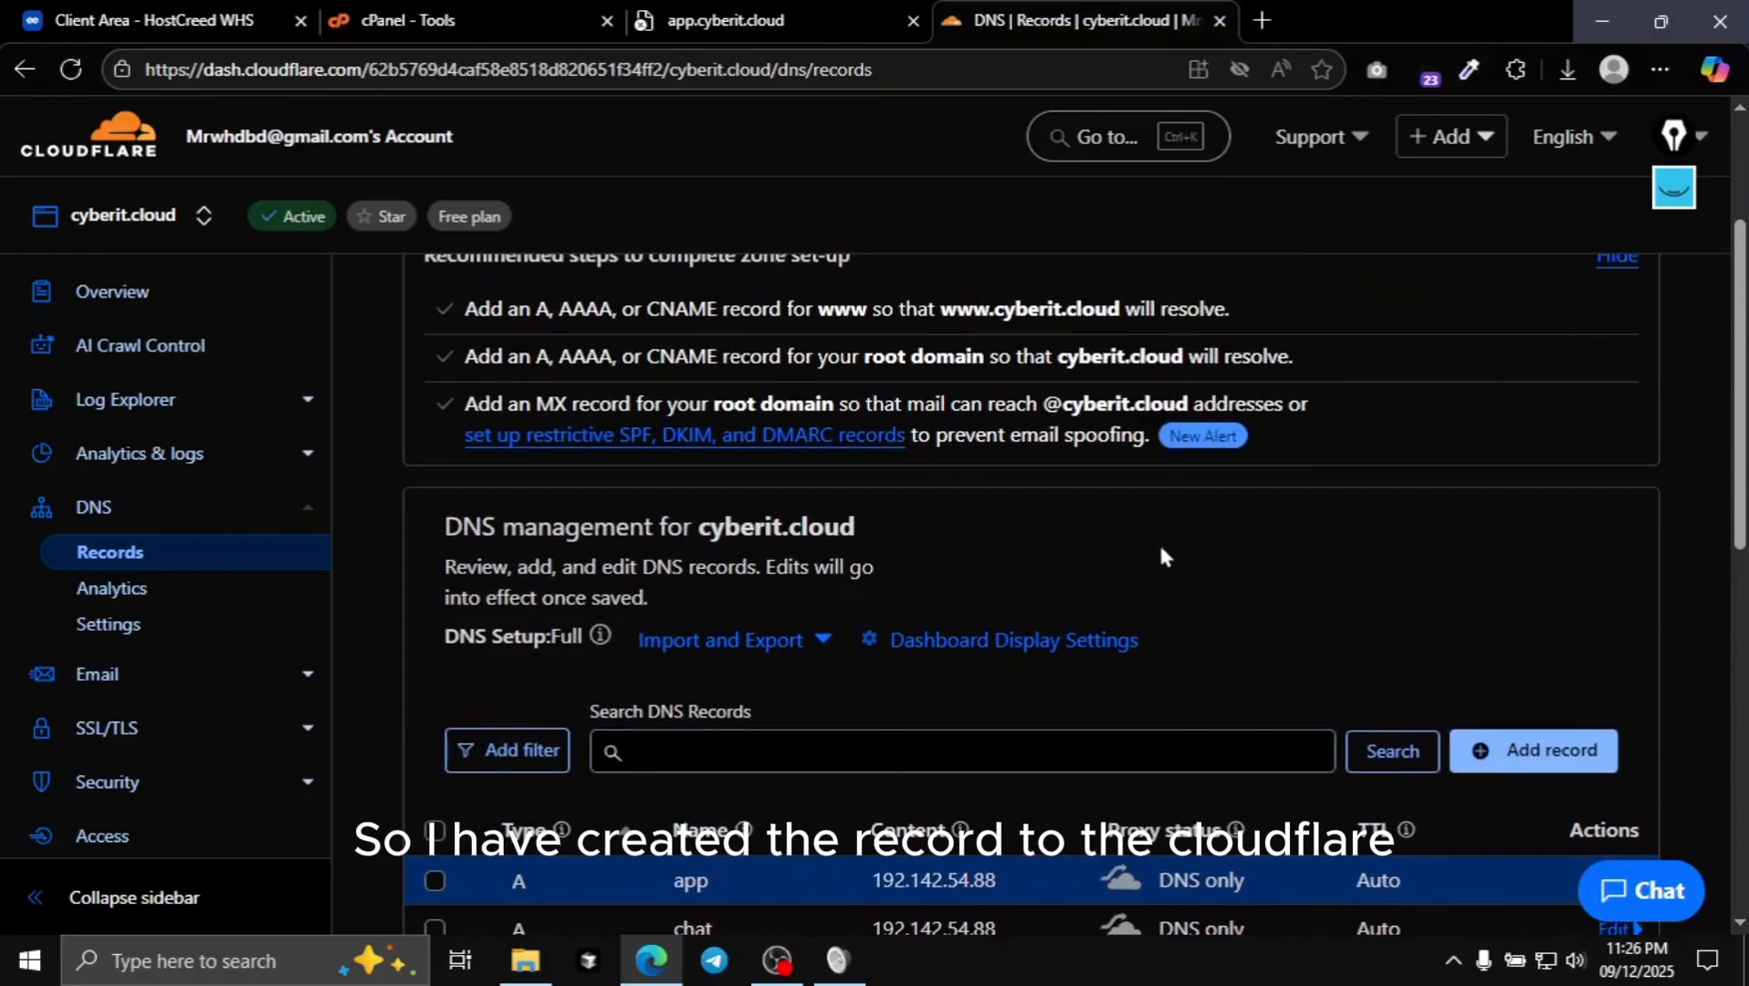
# - Close the Cloudflare tab and reload app.cyberit.cloud, which still shows DNS_PROBE_FINISHED_NXDOMAIN
pyautogui.click(726, 20)
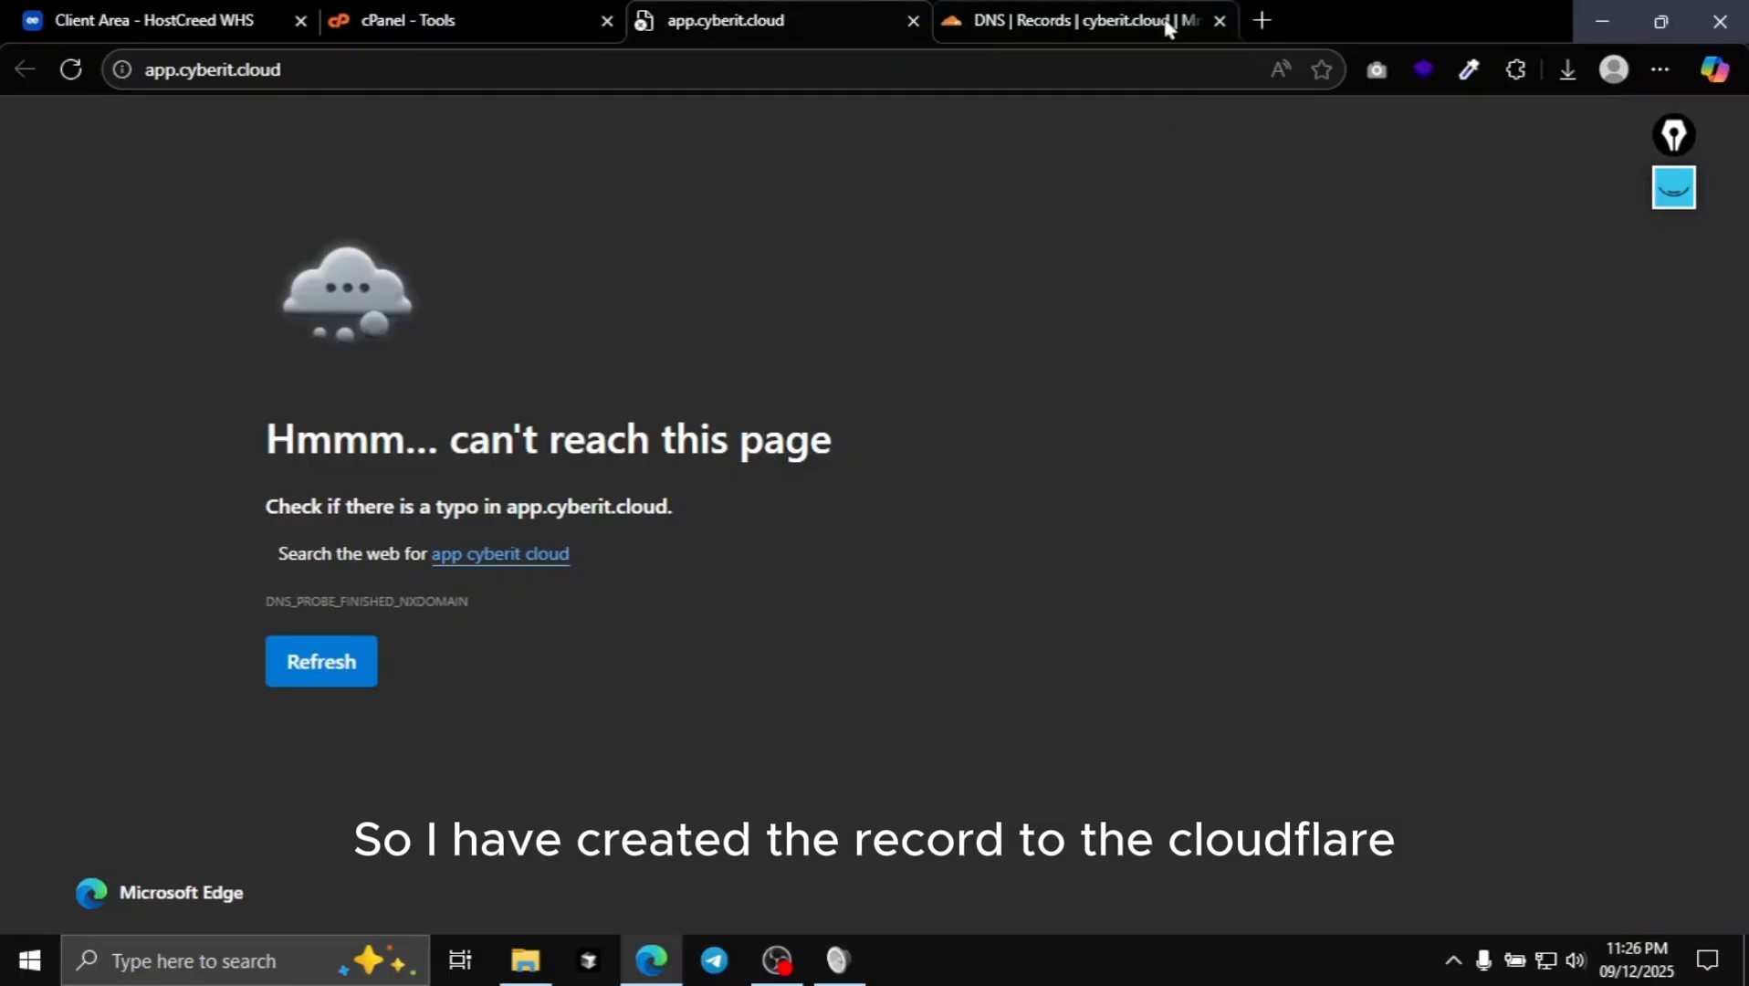
pyautogui.click(1219, 21)
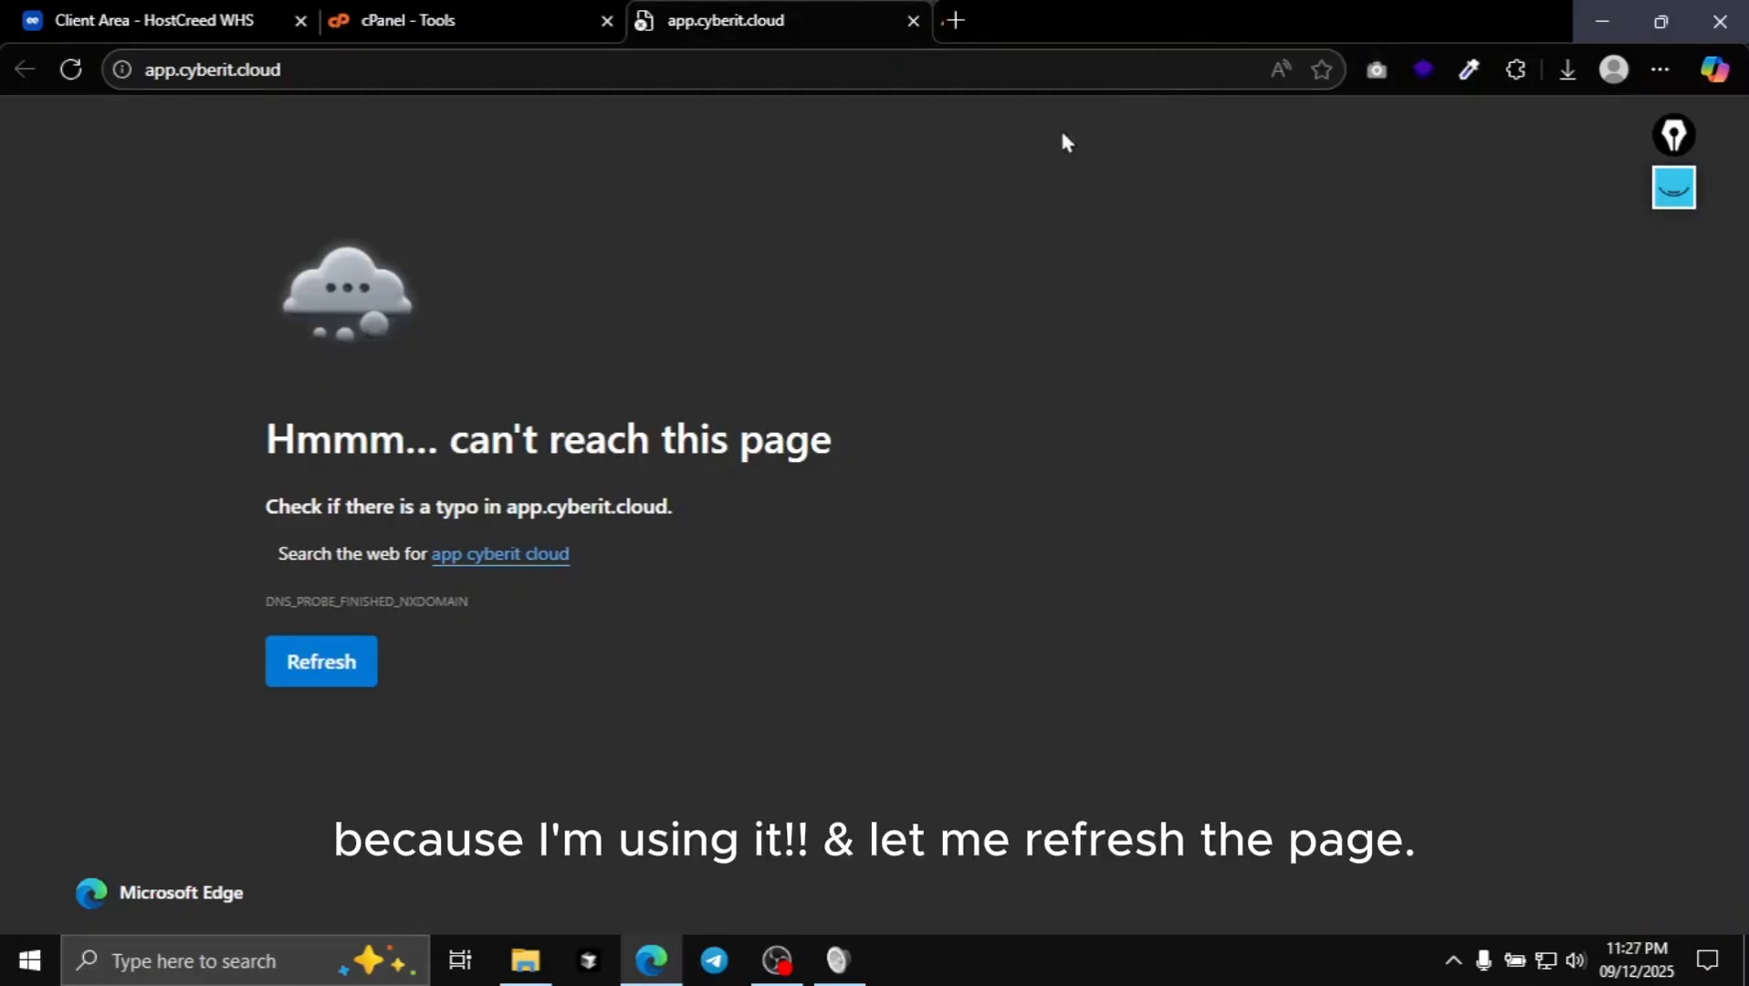
pyautogui.click(70, 75)
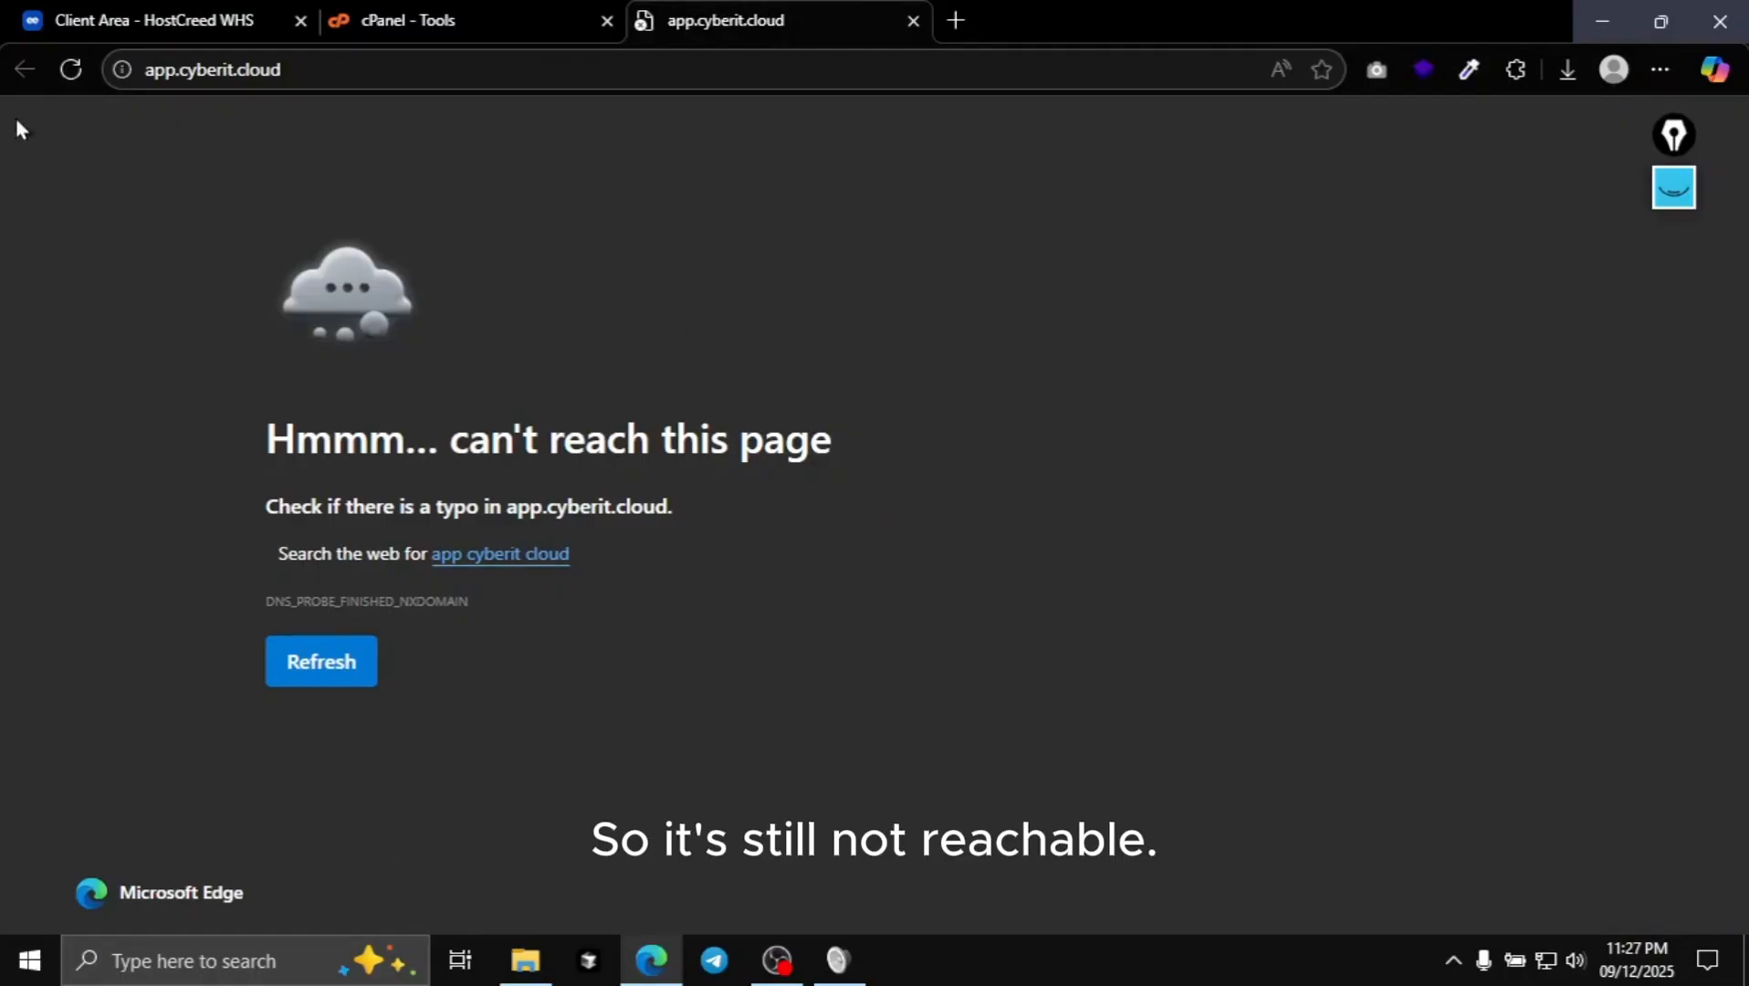
pyautogui.click(71, 69)
pyautogui.click(911, 26)
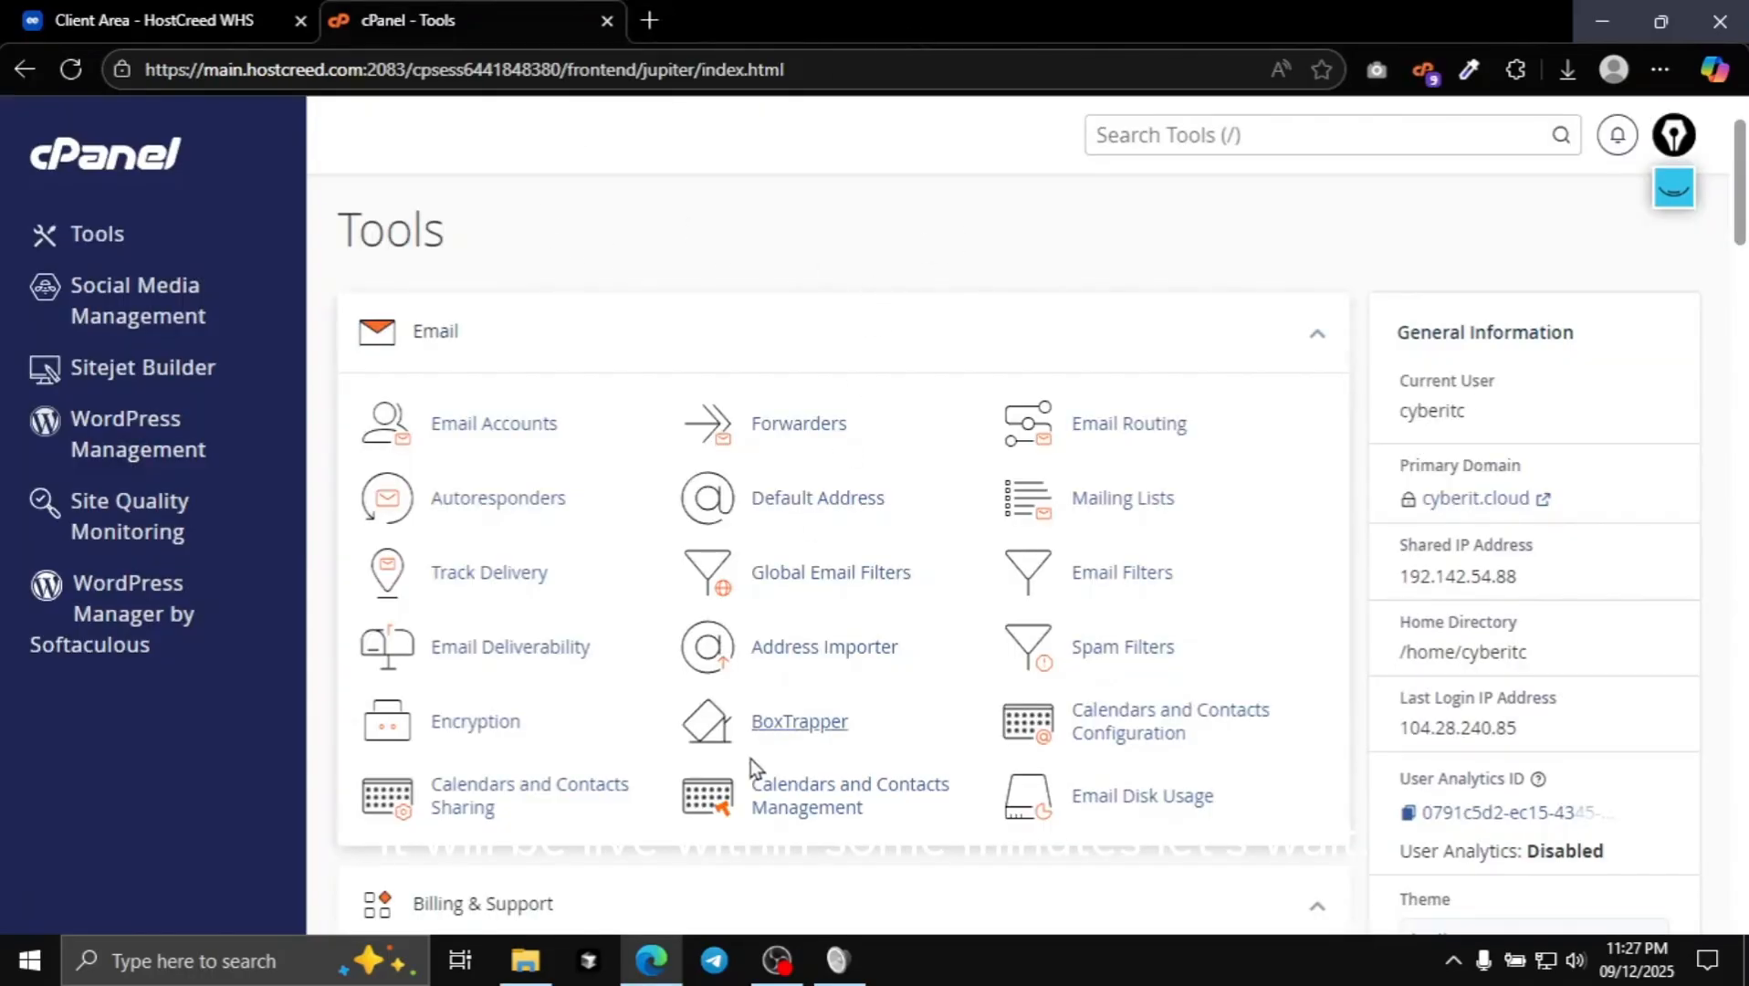
pyautogui.click(777, 960)
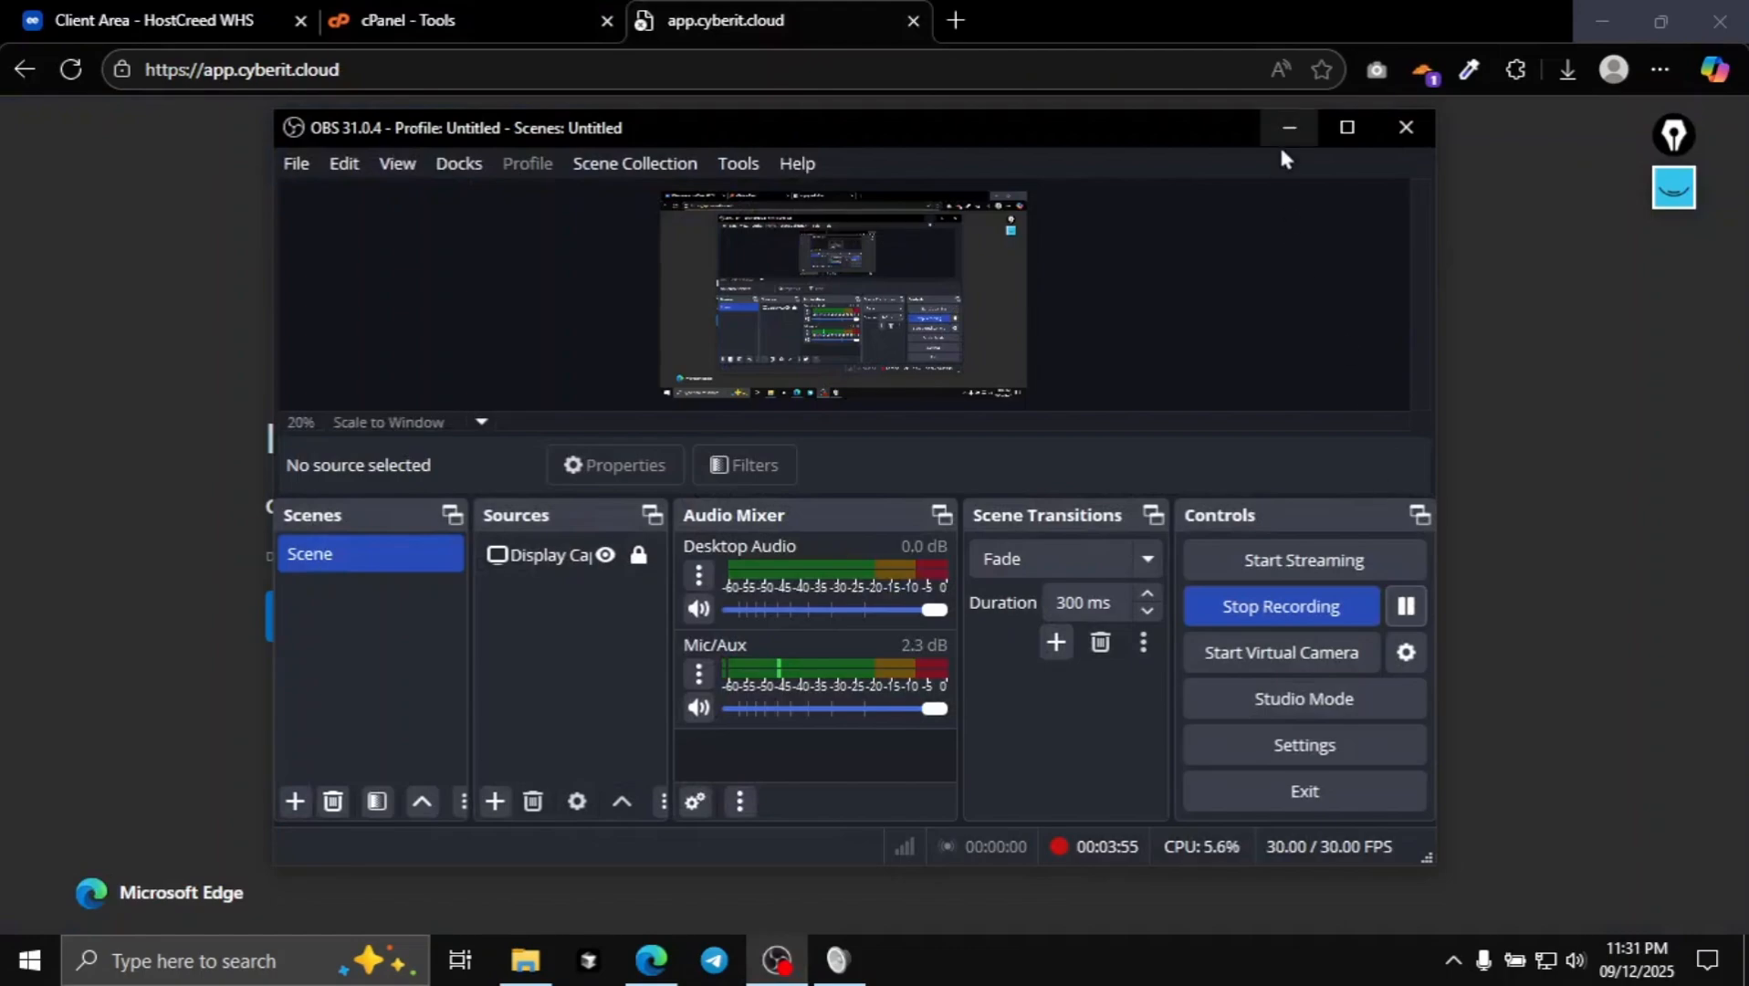
pyautogui.click(1289, 127)
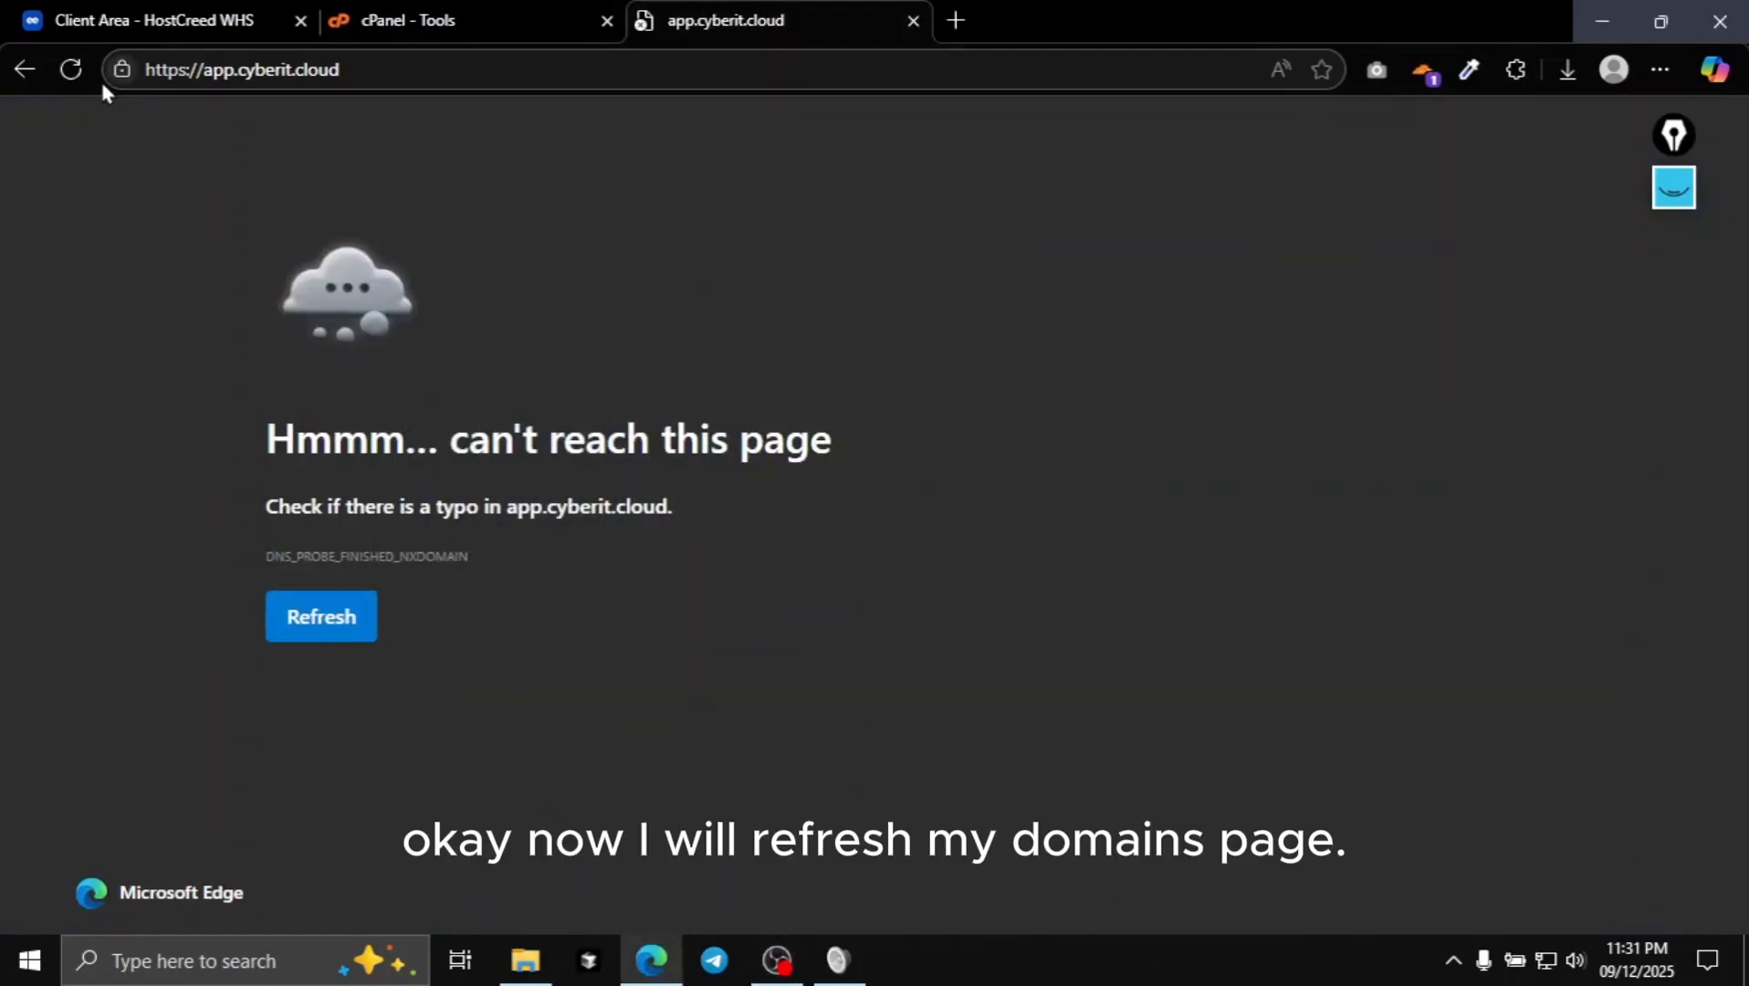
# - Reload app.cyberit.cloud until the 'Index of /' listing with the cgi-bin folder appears
pyautogui.click(71, 70)
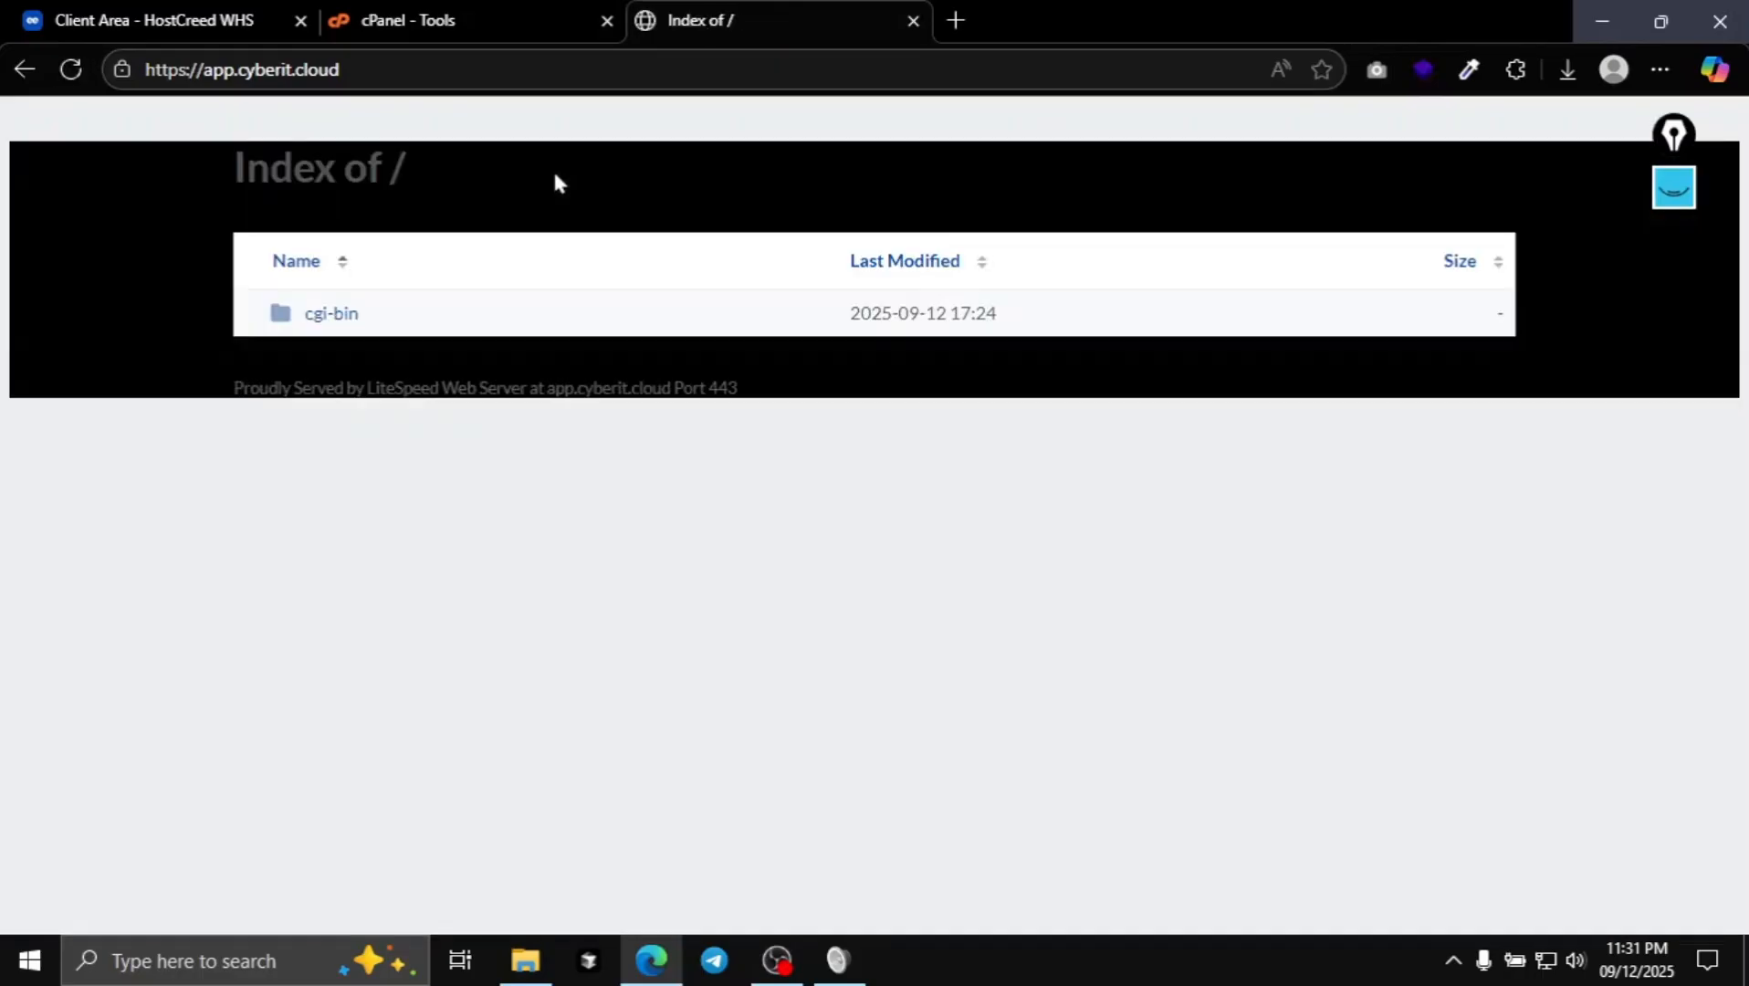
pyautogui.moveTo(117, 172); pyautogui.dragTo(521, 176)
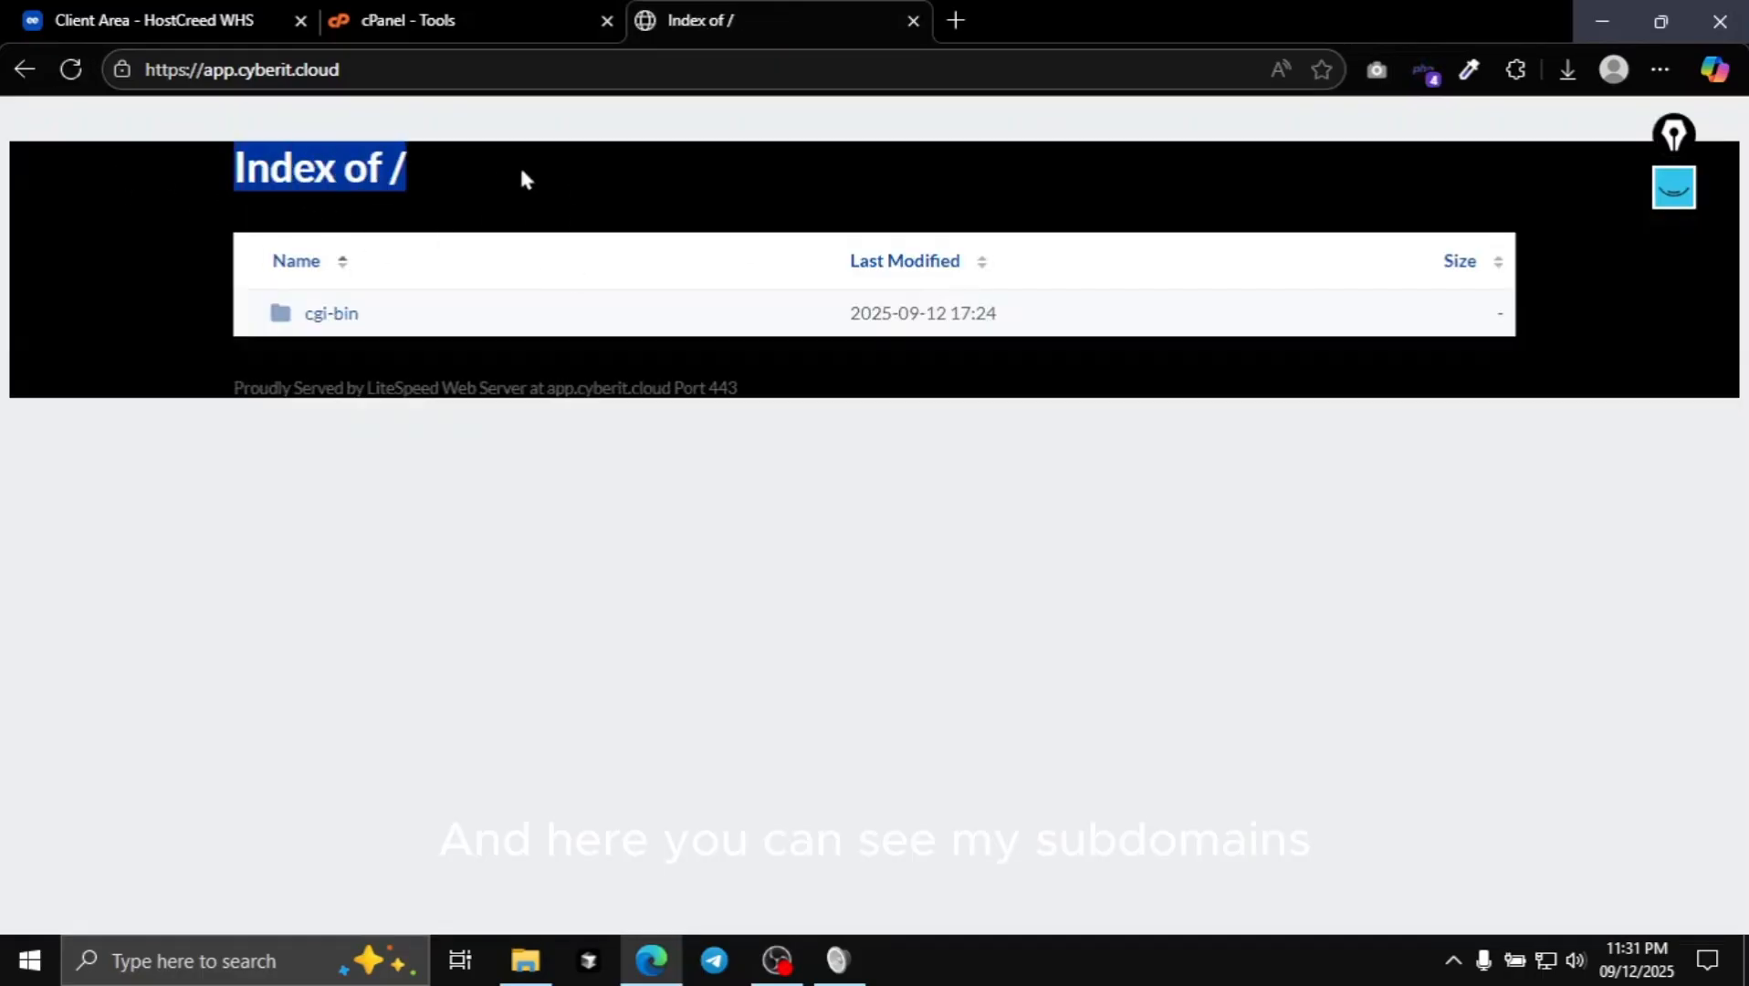
pyautogui.click(521, 178)
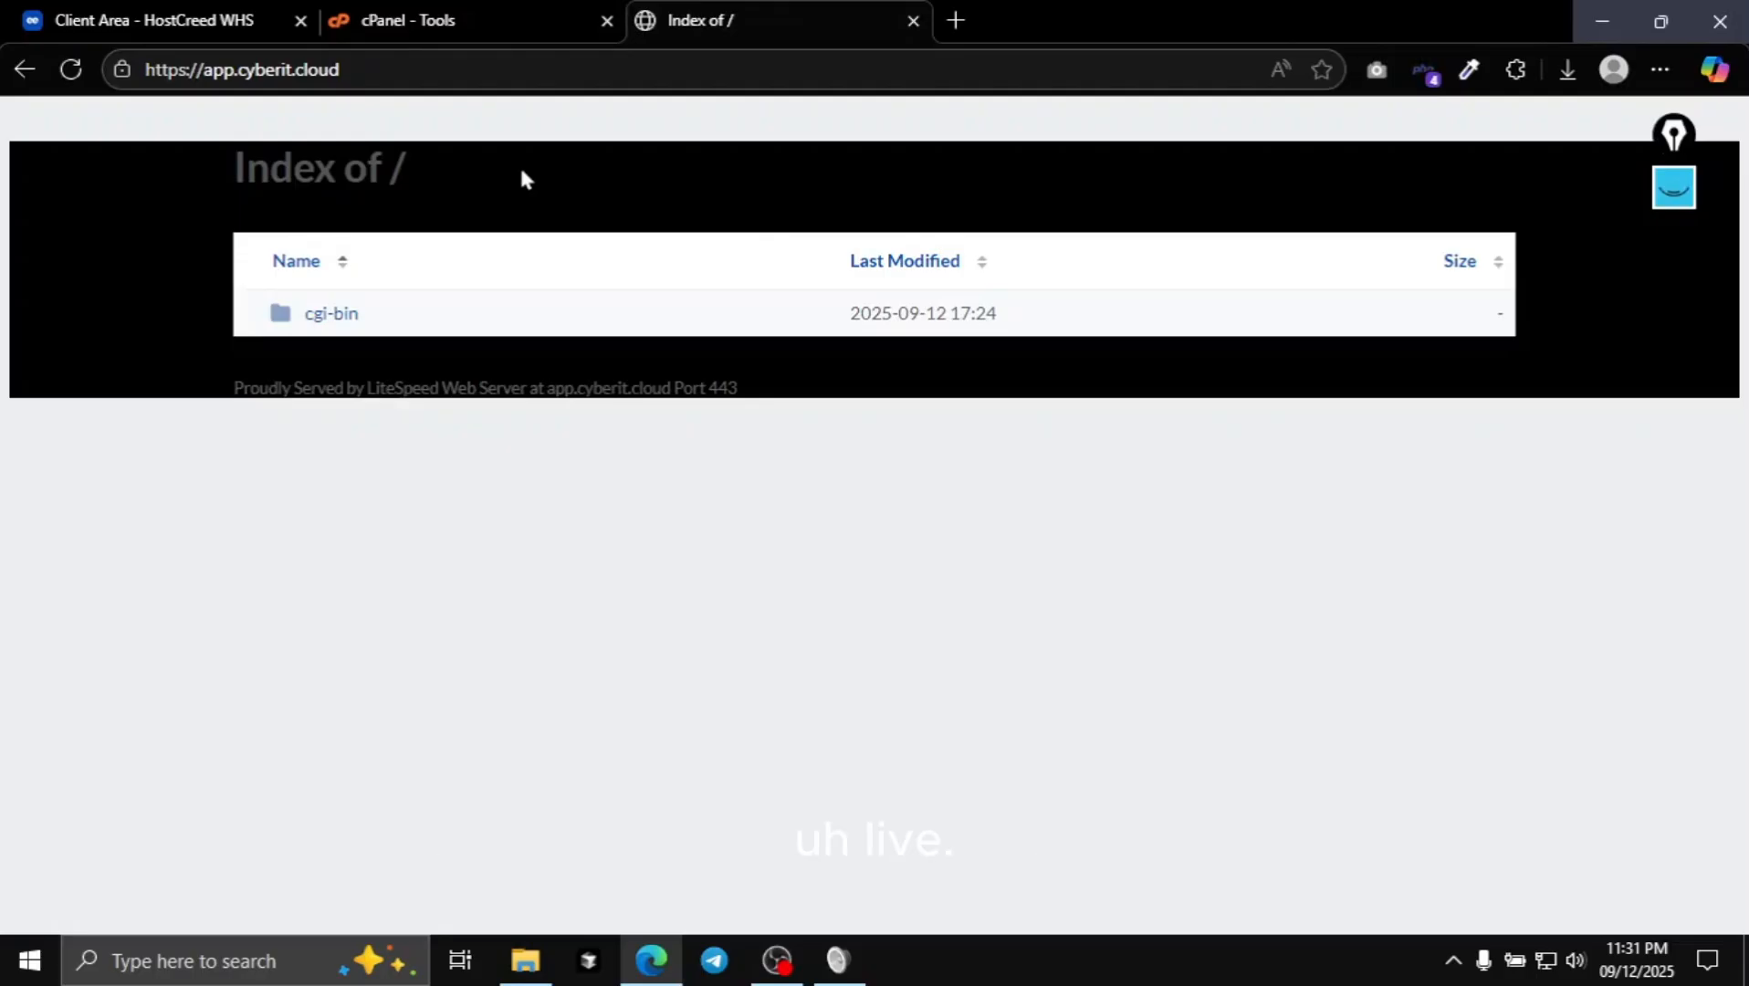